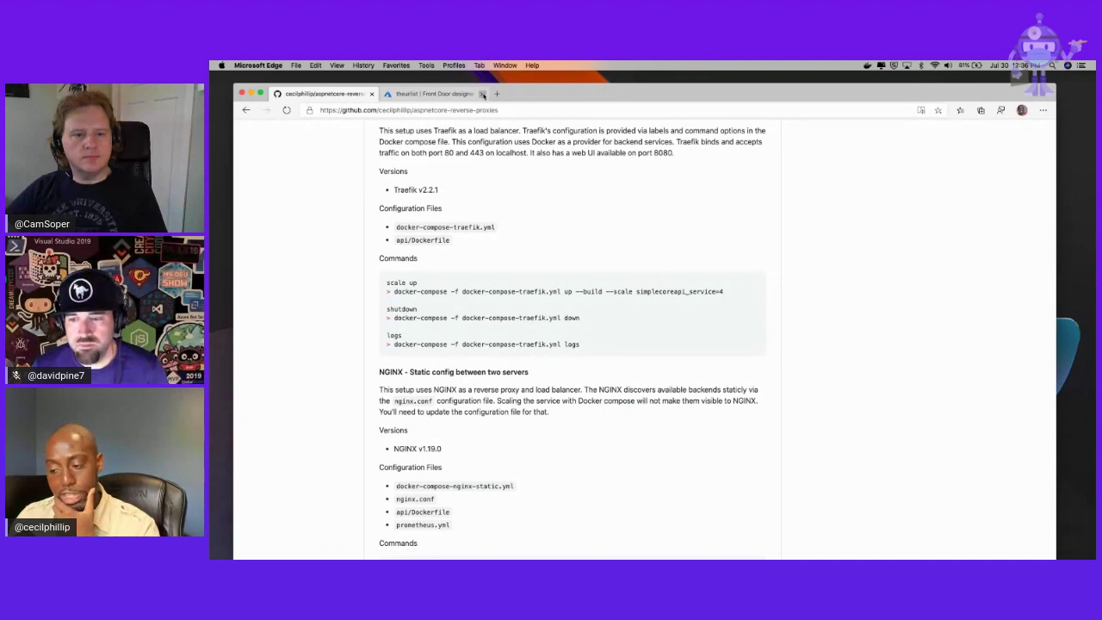
# Close the Front Door designer browser tab and open docker-compose-haproxy.yml from the reverse-proxies-samples project in Visual Studio Code
pyautogui.click(483, 93)
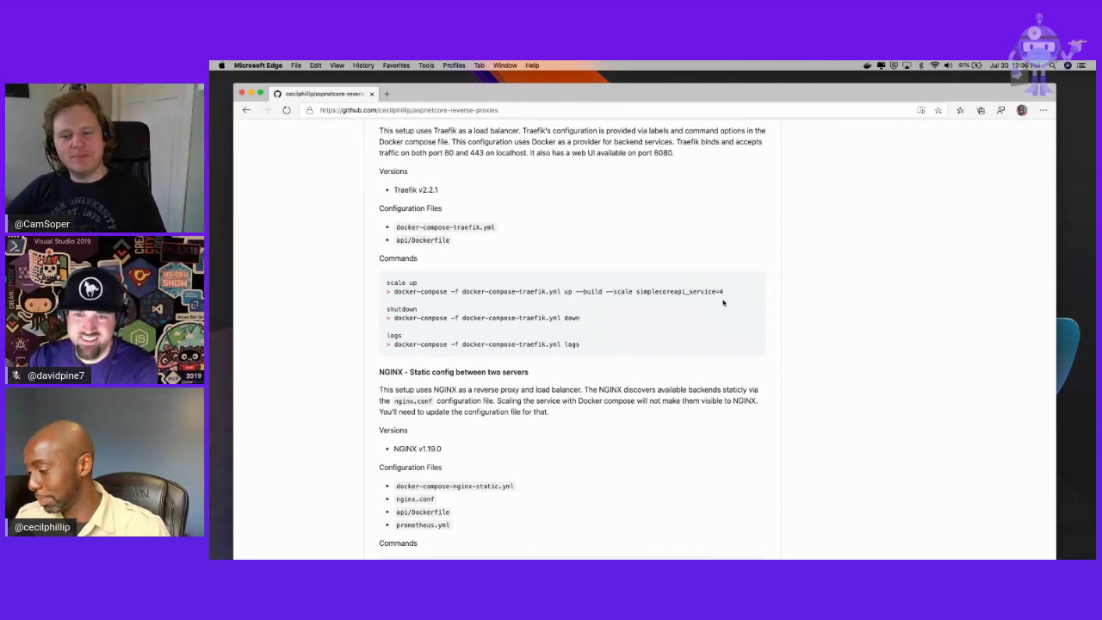
pyautogui.press('super+Tab')
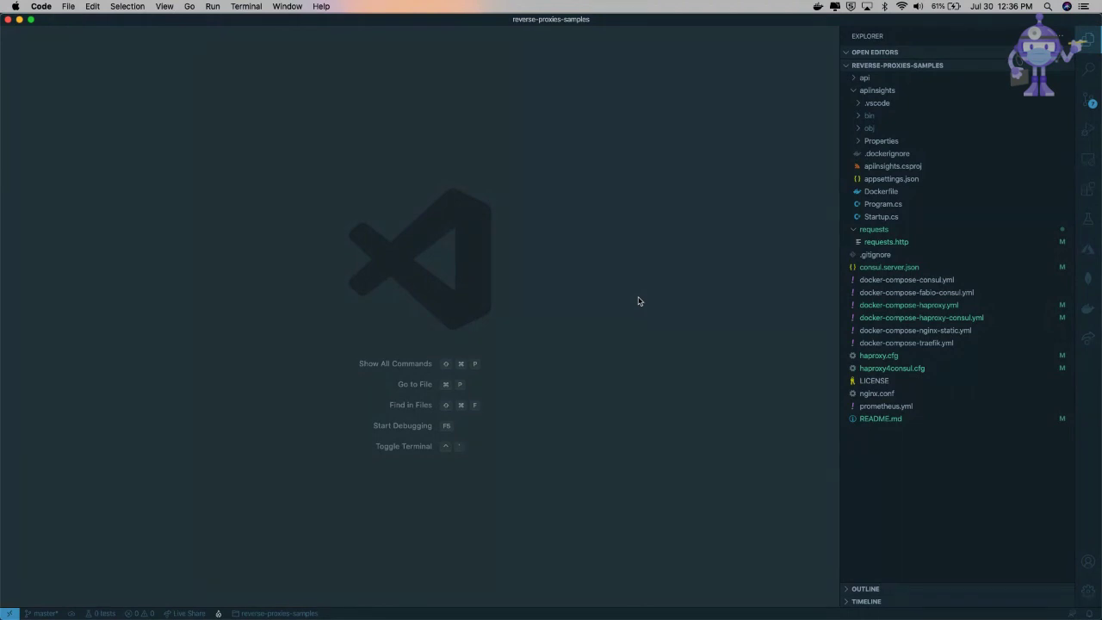
pyautogui.click(919, 354)
pyautogui.click(922, 306)
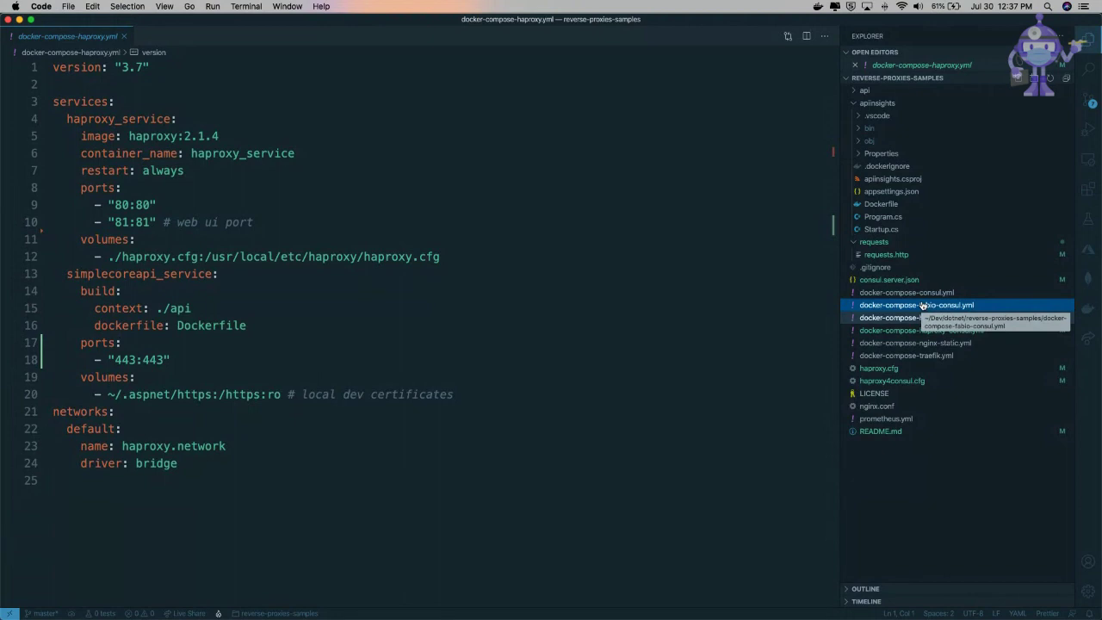
pyautogui.click(912, 318)
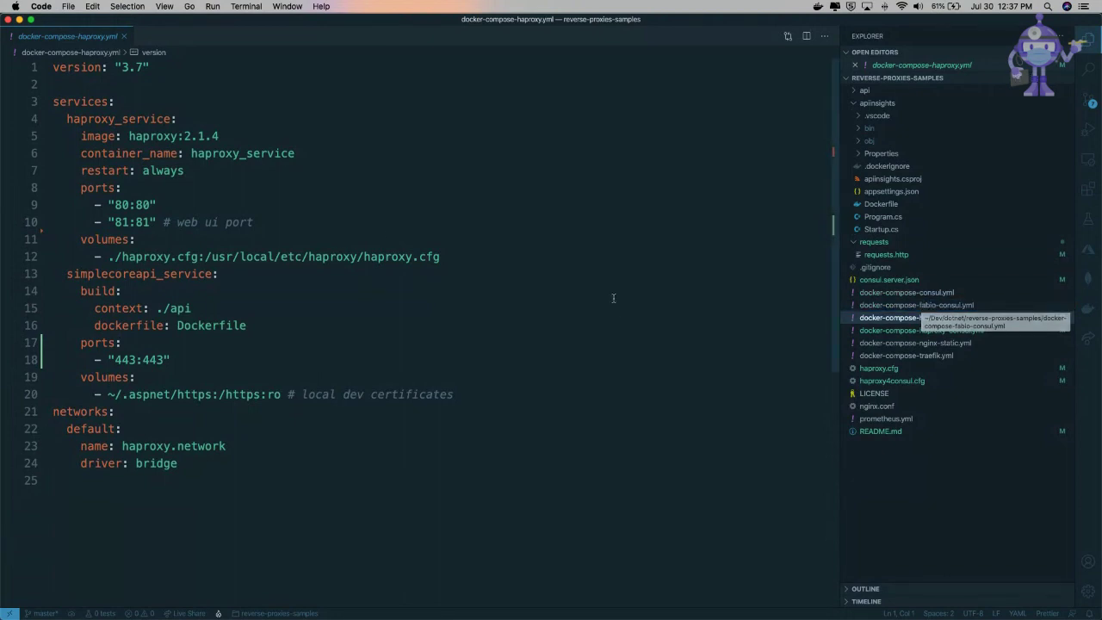
# Examine the image version, port mappings and configuration volume of haproxy_service in the compose file
pyautogui.click(102, 121)
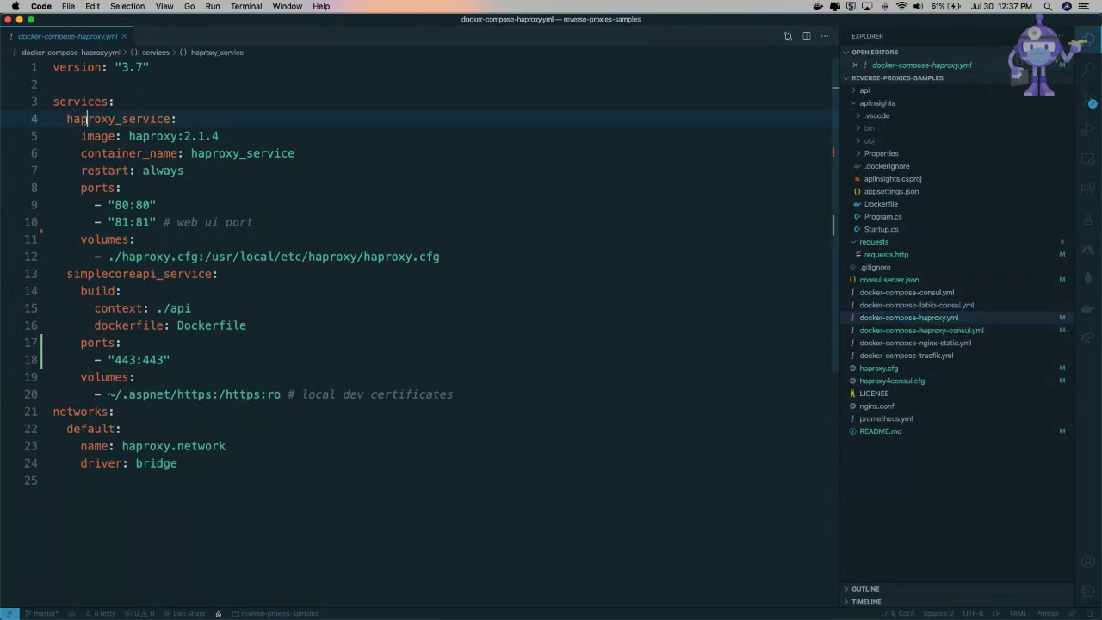
pyautogui.moveTo(81, 136); pyautogui.dragTo(243, 135)
pyautogui.click(232, 136)
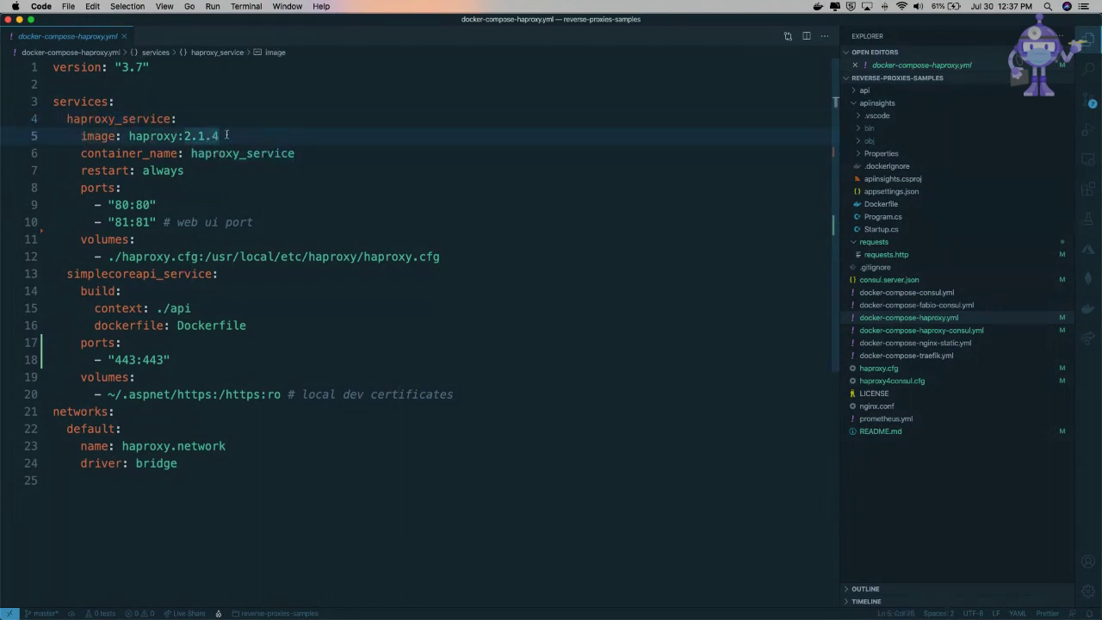
pyautogui.click(118, 205)
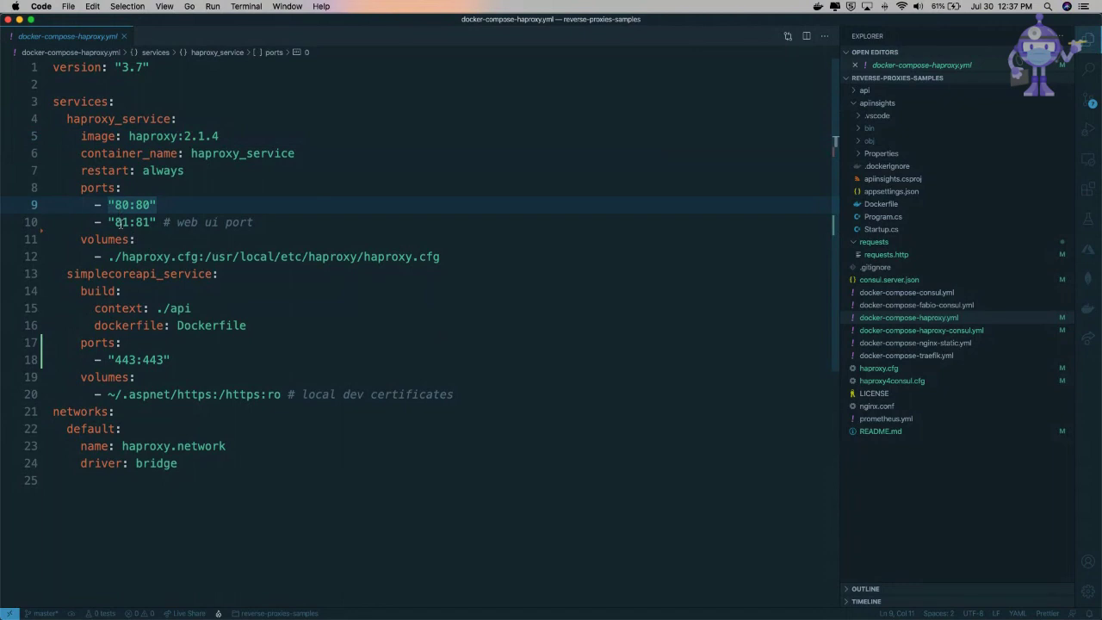
pyautogui.moveTo(82, 258); pyautogui.dragTo(207, 256)
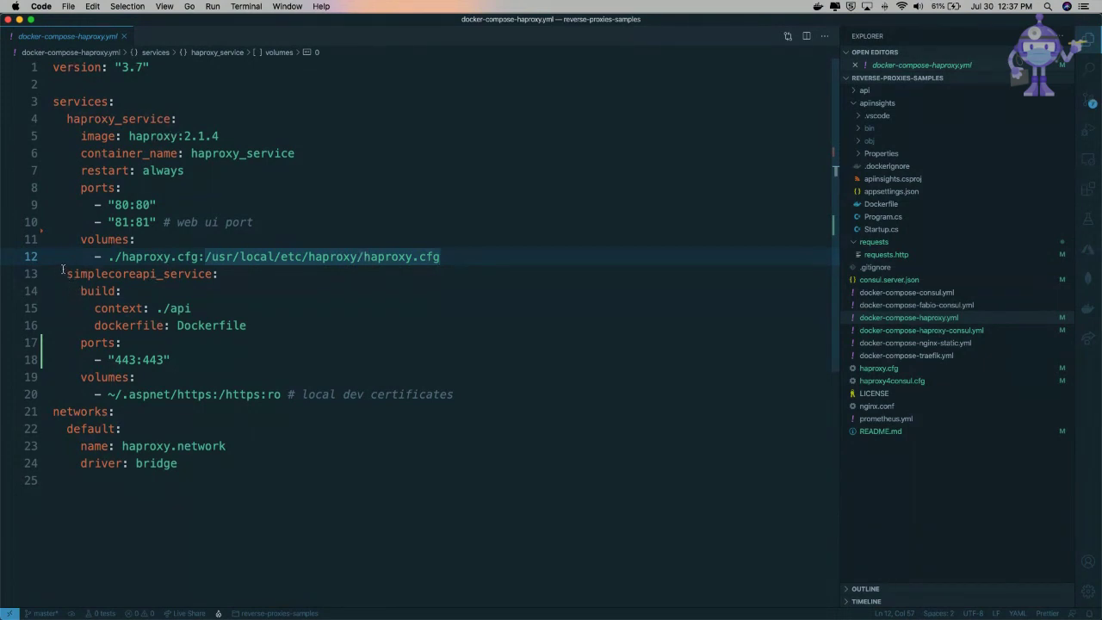
# Examine the simplecoreapi_service definition, including its build settings, port mapping and certificate volume
pyautogui.moveTo(67, 273); pyautogui.dragTo(182, 363)
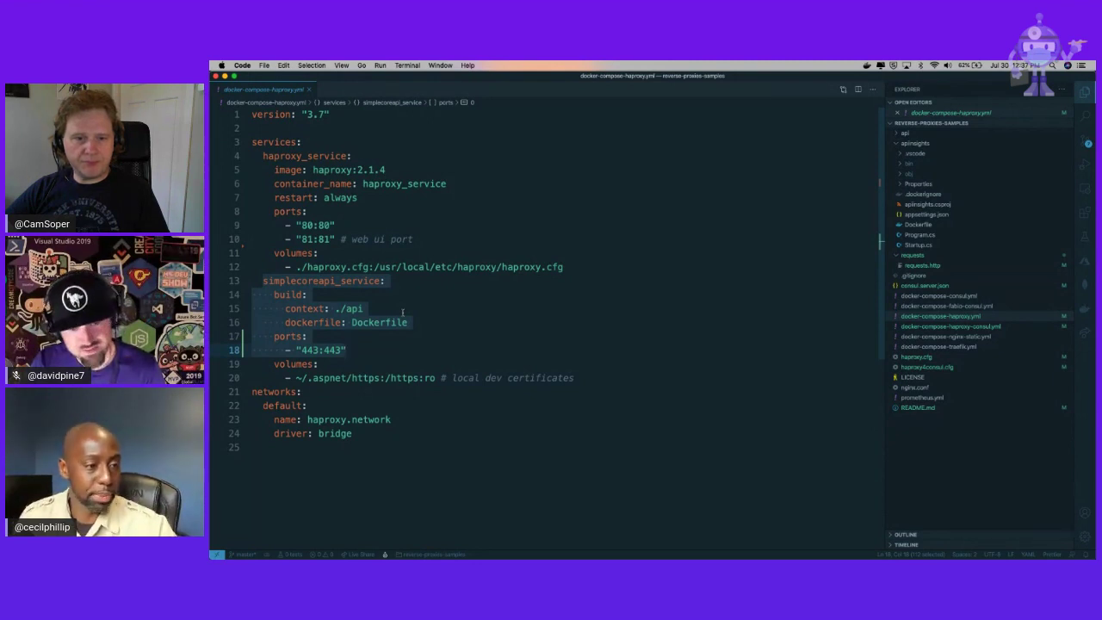
pyautogui.click(524, 267)
pyautogui.press('Down')
pyautogui.press('Home')
pyautogui.hotkey('alt', 'shift', 'Right')
pyautogui.moveTo(262, 280); pyautogui.dragTo(584, 384)
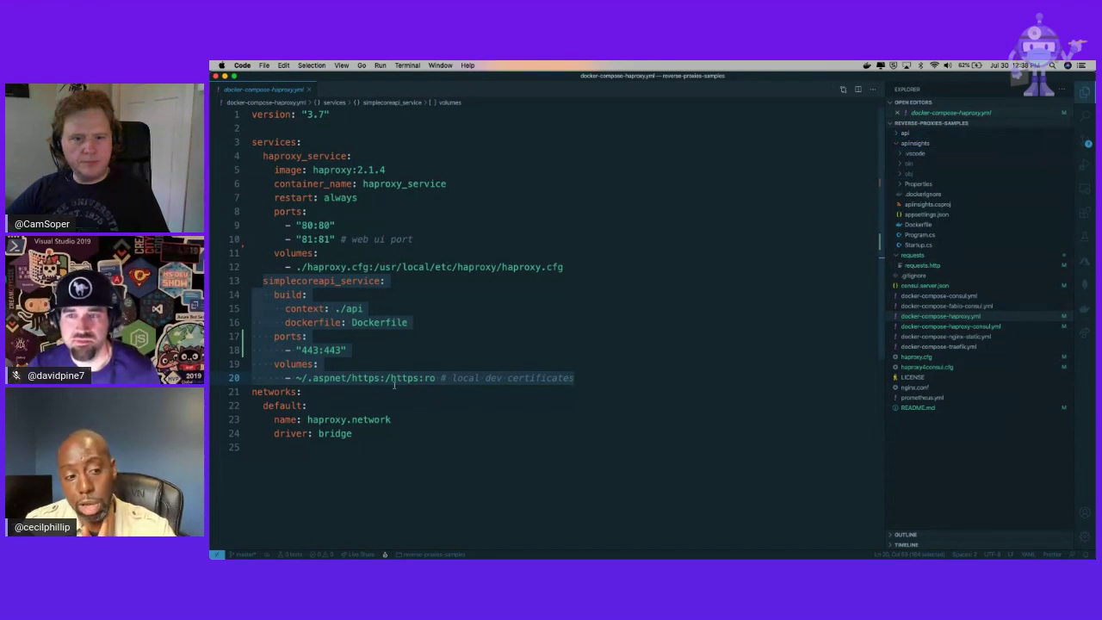
pyautogui.doubleClick(308, 350)
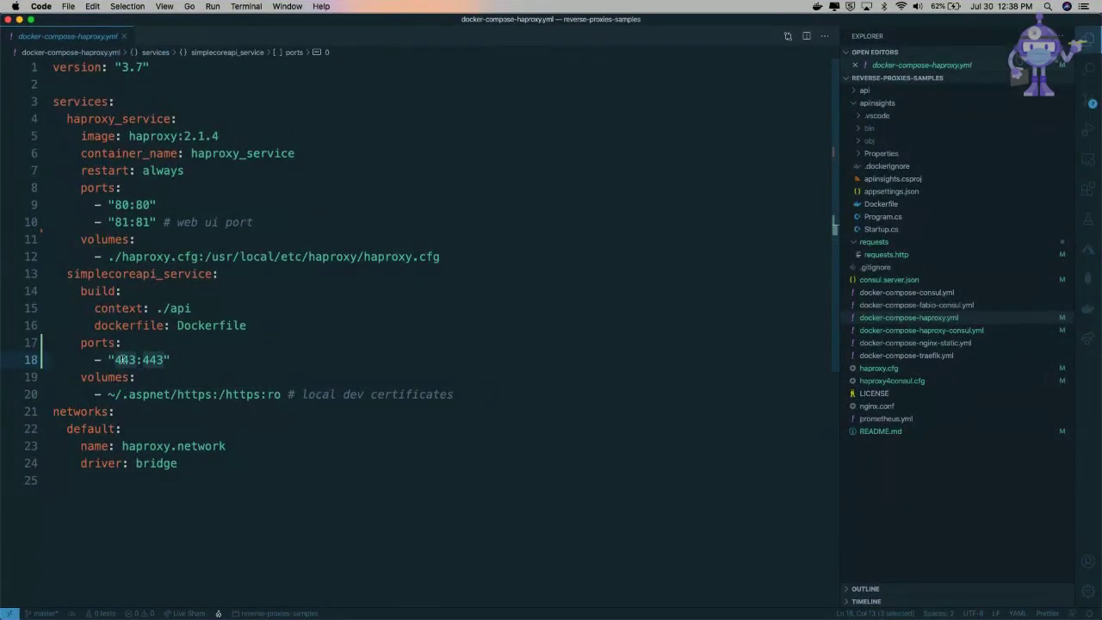
pyautogui.click(138, 362)
pyautogui.moveTo(81, 343); pyautogui.dragTo(163, 372)
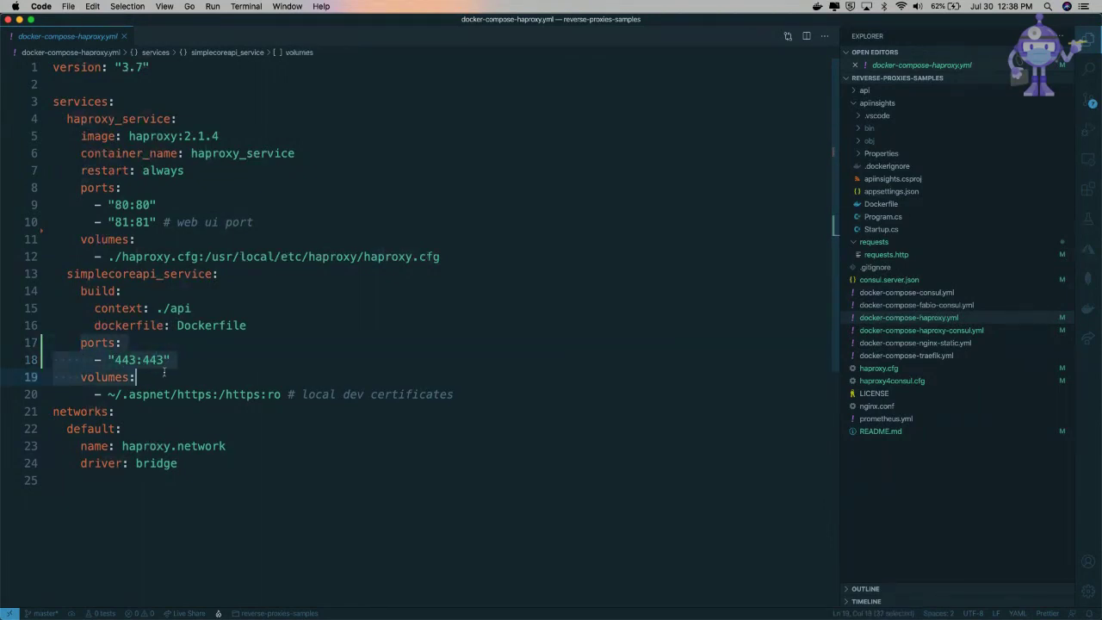
pyautogui.click(94, 343)
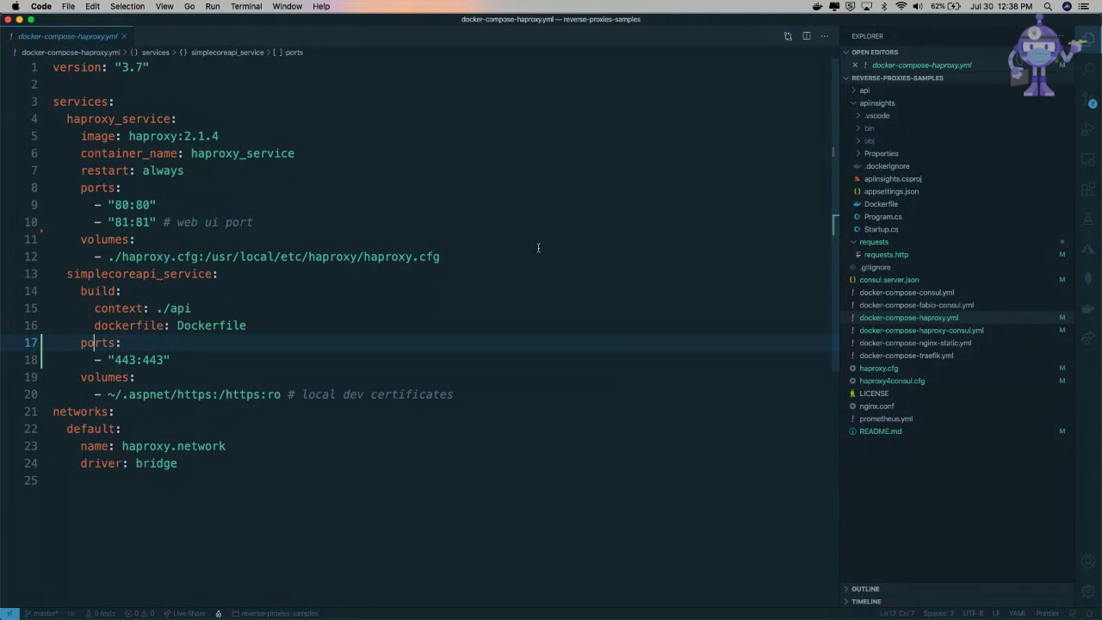
# Delete the ports section with the "443:443" mapping from simplecoreapi_service in docker-compose-haproxy.yml
pyautogui.doubleClick(380, 258)
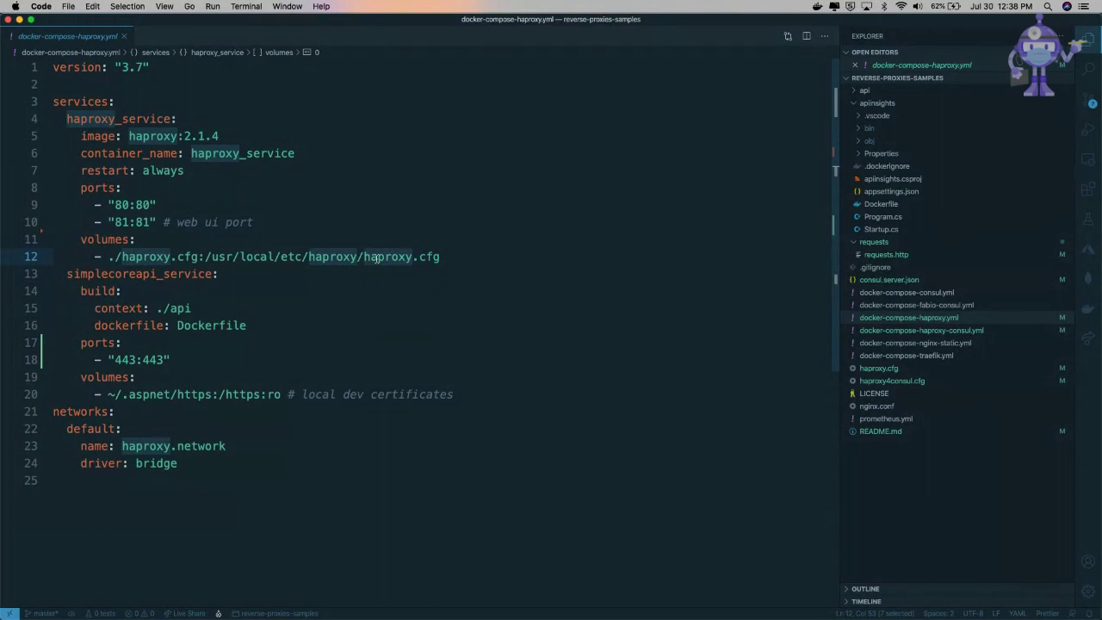
pyautogui.moveTo(184, 353); pyautogui.dragTo(41, 344)
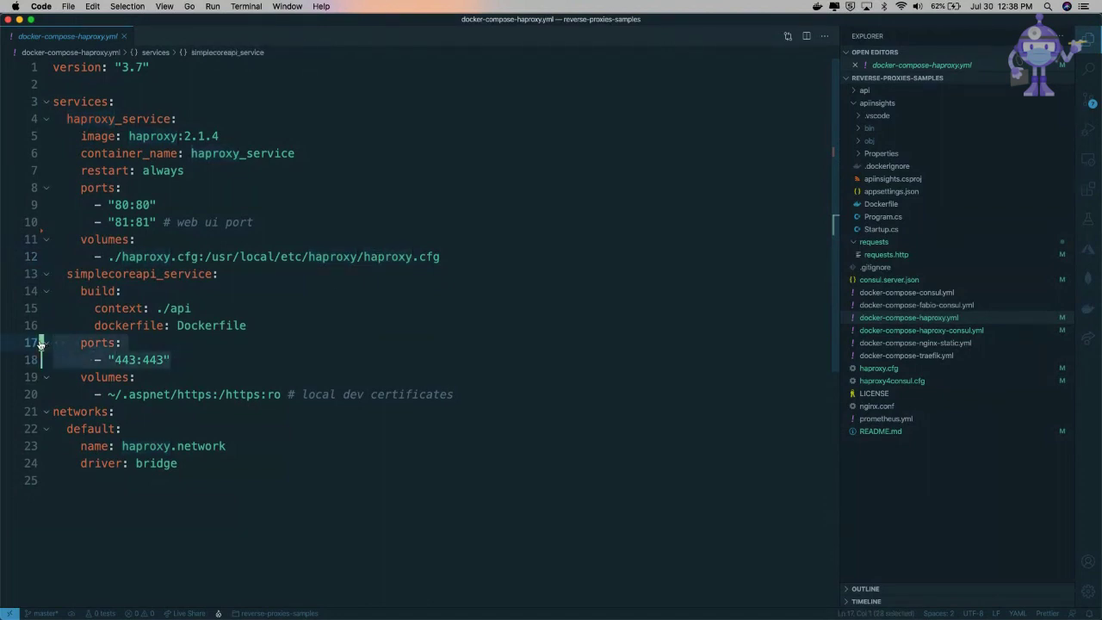
pyautogui.press('BackSpace')
pyautogui.press('BackSpace')
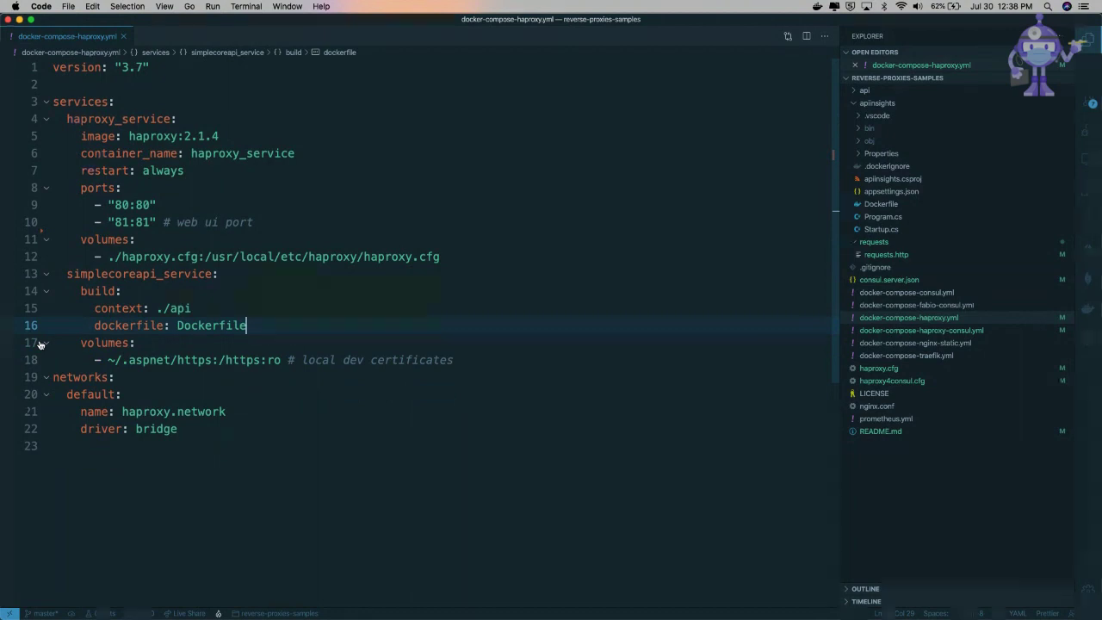
# Open haproxy.cfg and examine the docker resolvers section, especially its dns1 nameserver line
pyautogui.click(885, 368)
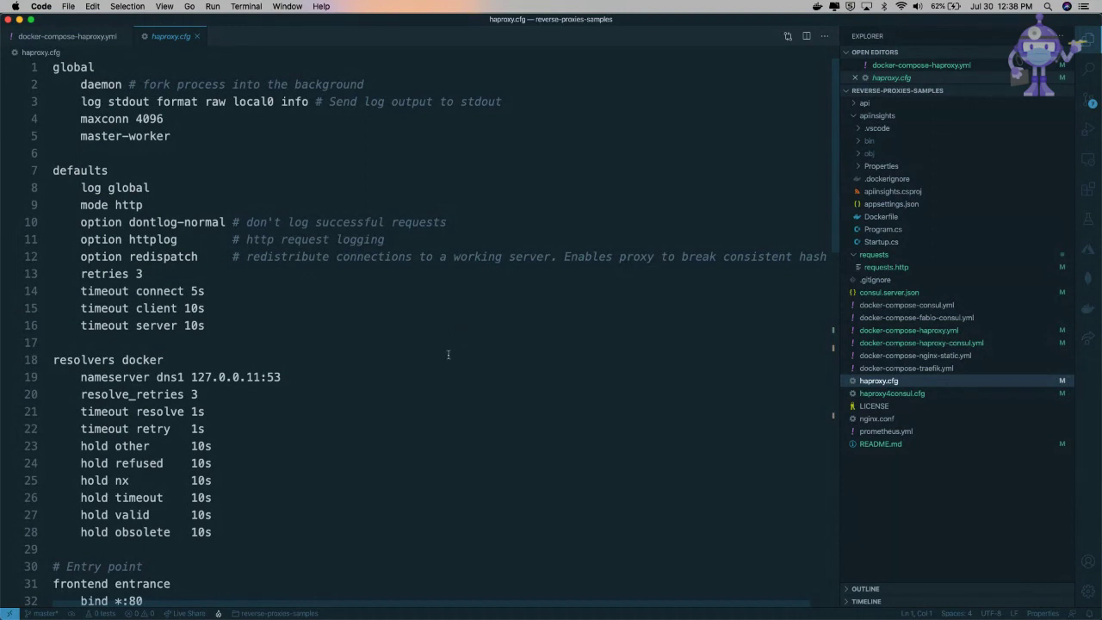
pyautogui.scroll(-5, 441, 370)
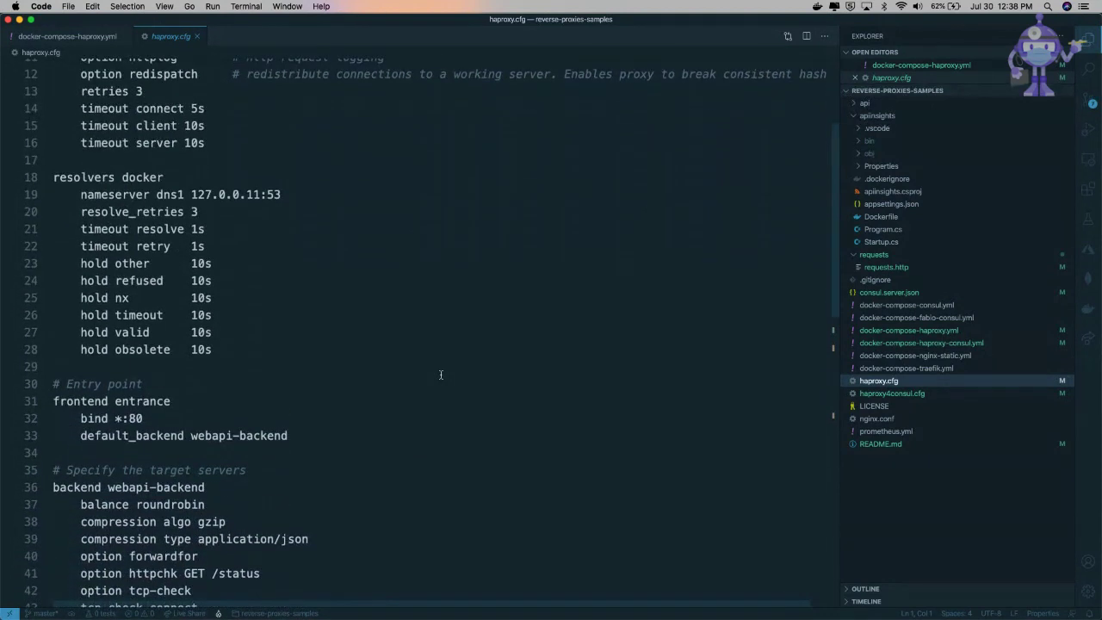
pyautogui.click(51, 177)
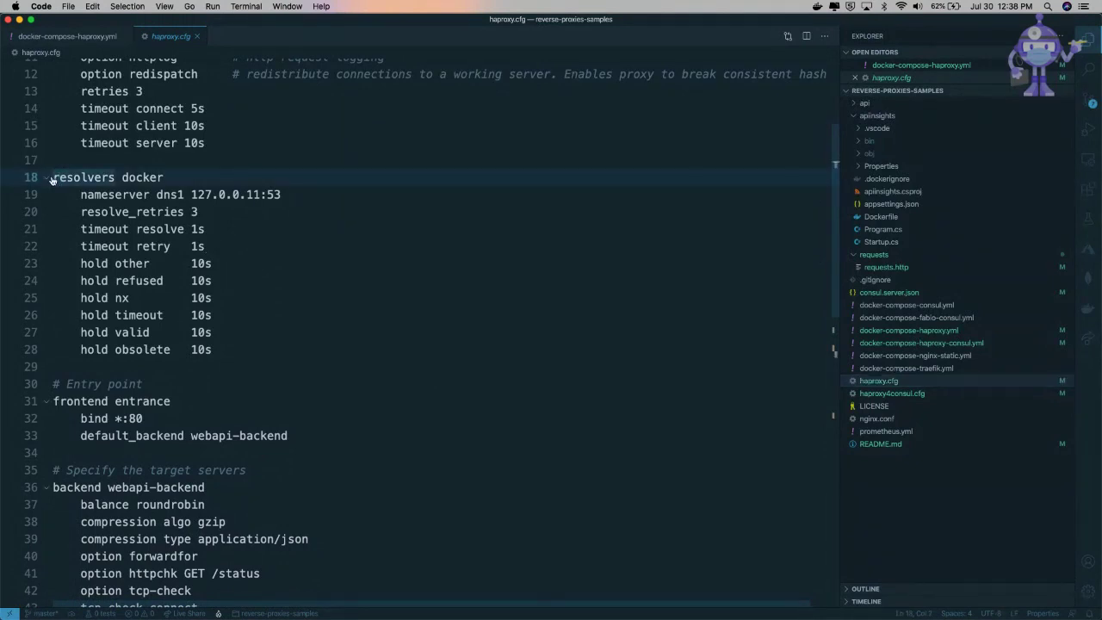
pyautogui.moveTo(51, 177); pyautogui.dragTo(271, 350)
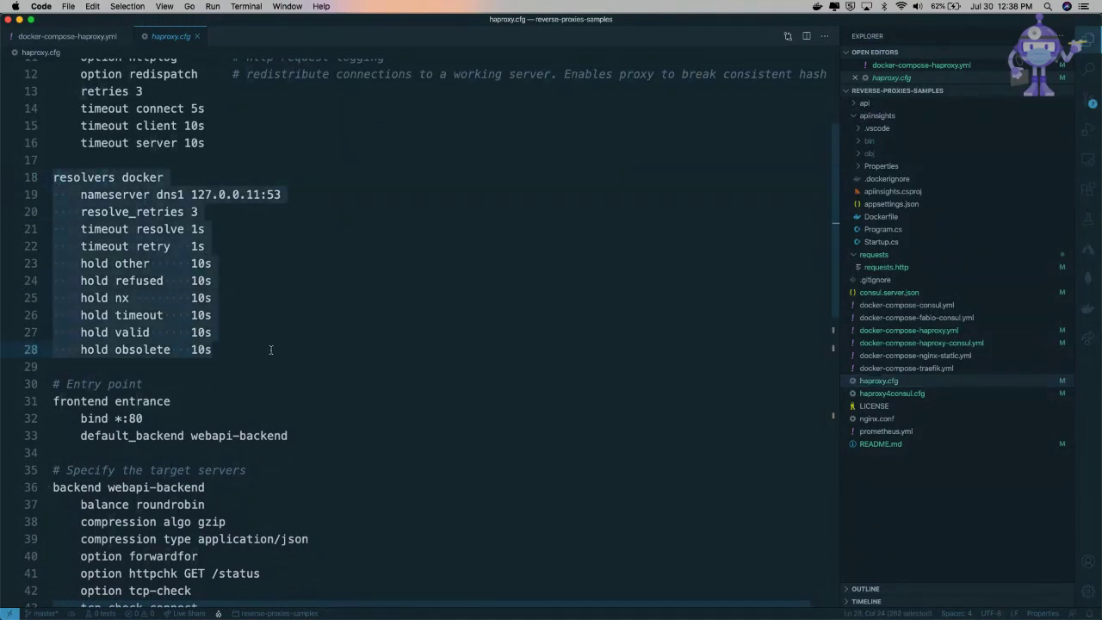
pyautogui.click(164, 195)
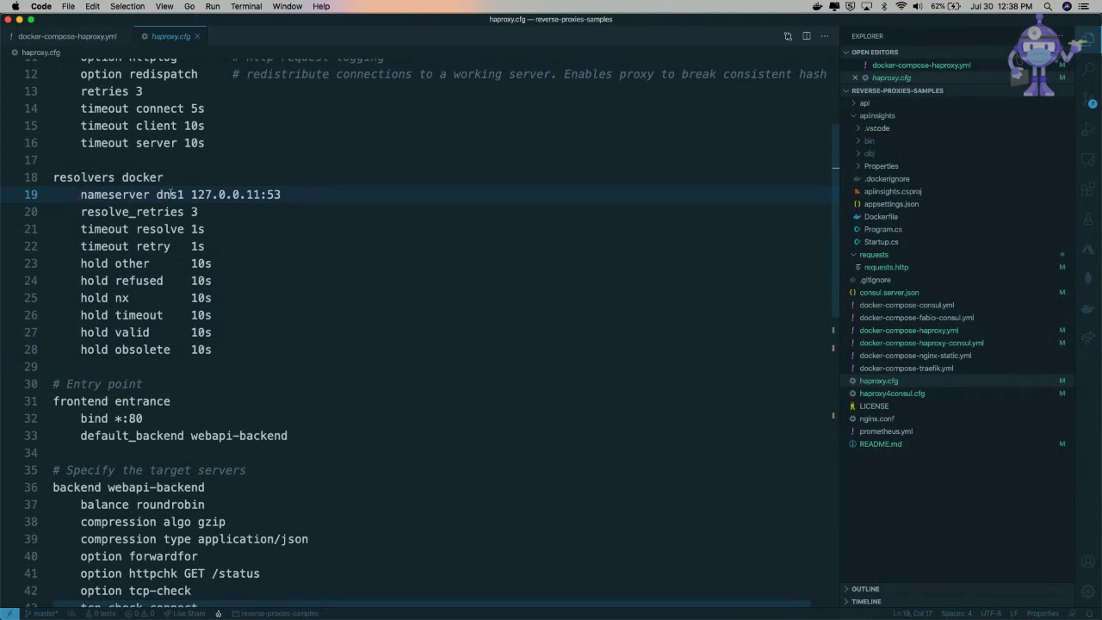
pyautogui.moveTo(280, 195); pyautogui.dragTo(79, 195)
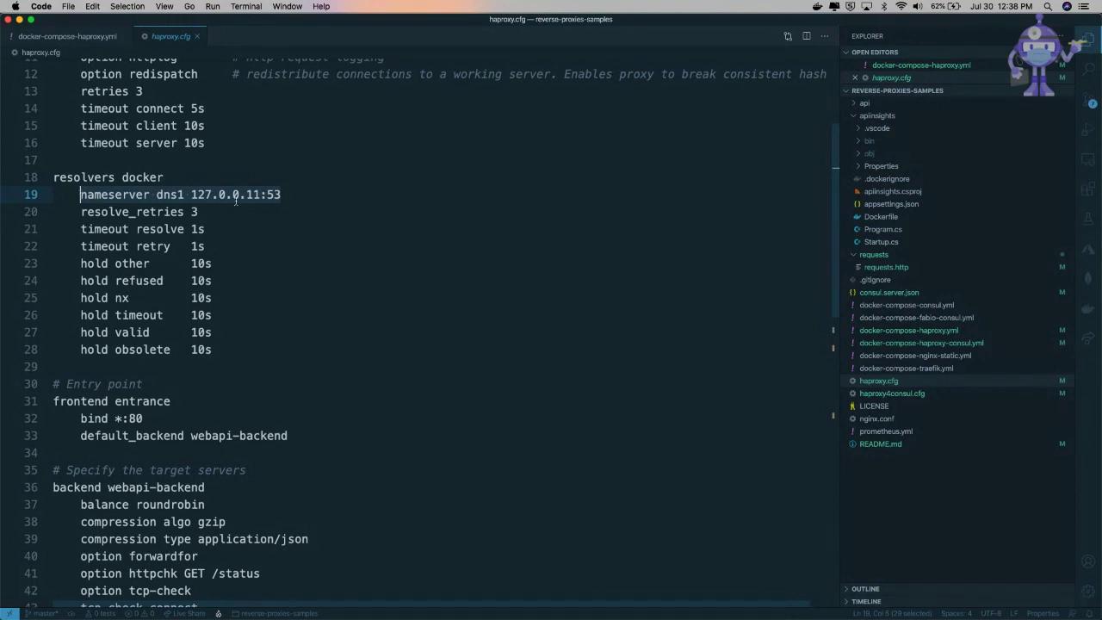
pyautogui.click(288, 193)
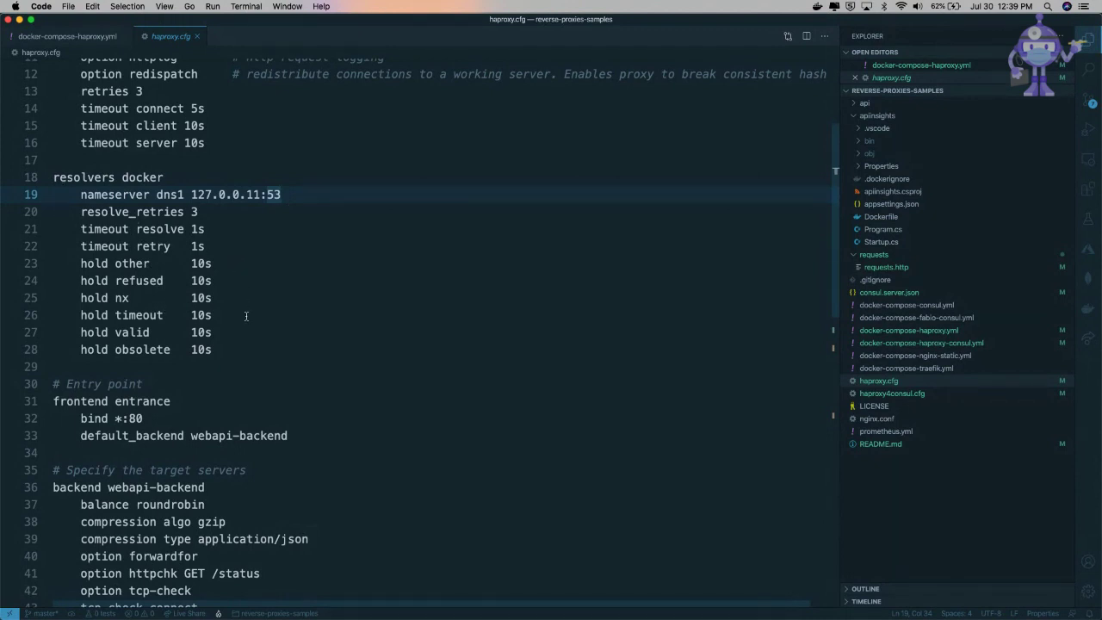
# Examine the entry point's port binding and default backend, along with the webapi-backend settings in haproxy.cfg
pyautogui.scroll(-3, 246, 316)
pyautogui.moveTo(54, 270); pyautogui.dragTo(291, 306)
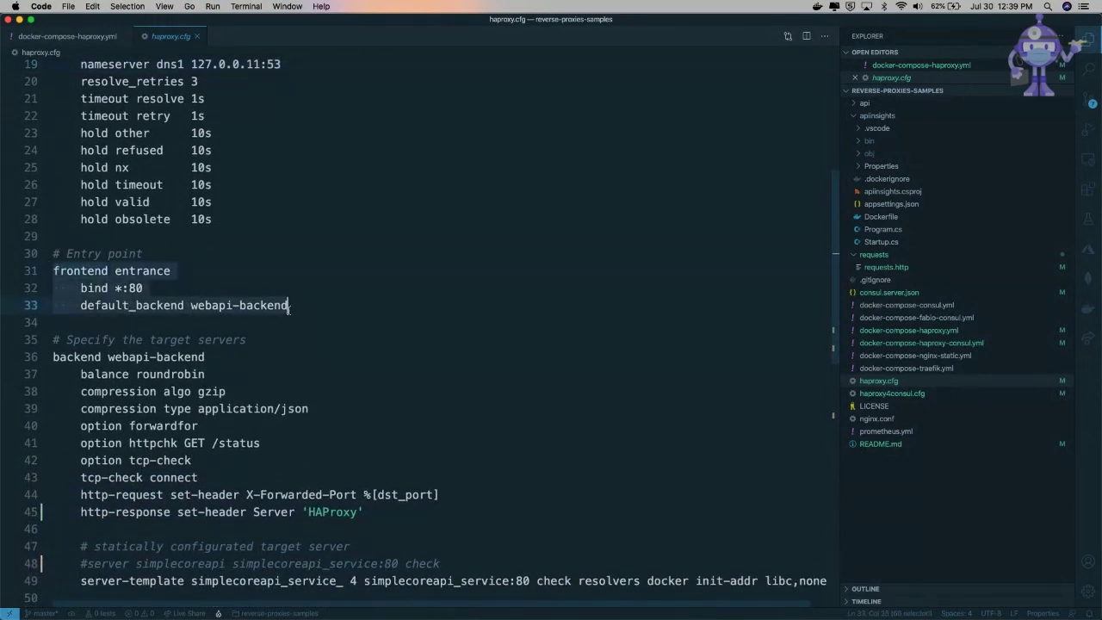
pyautogui.doubleClick(129, 288)
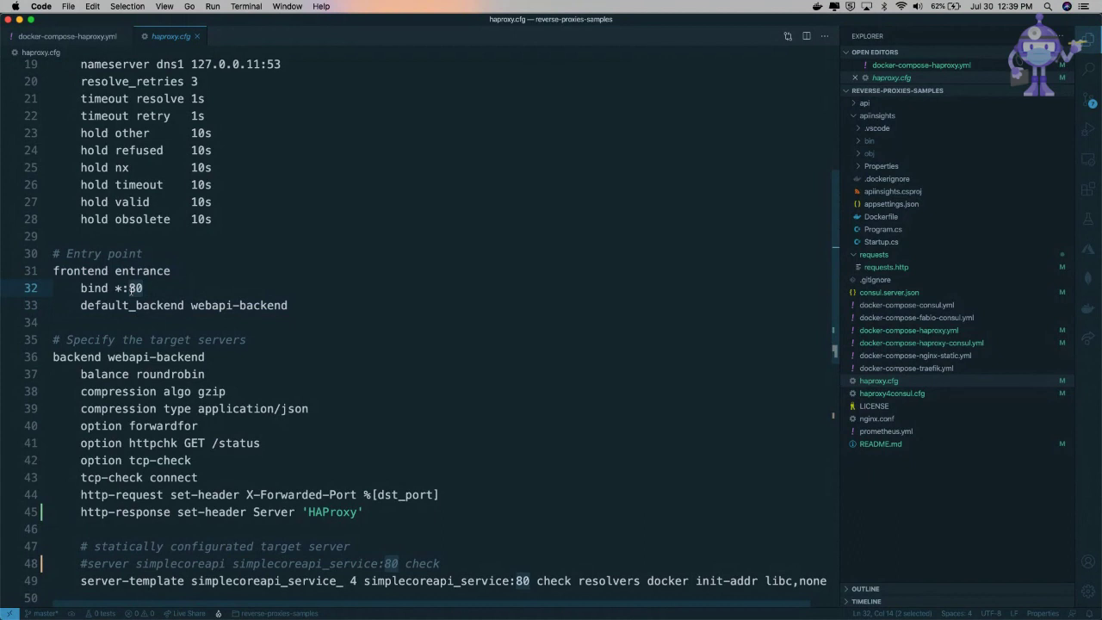
pyautogui.scroll(-3, 147, 287)
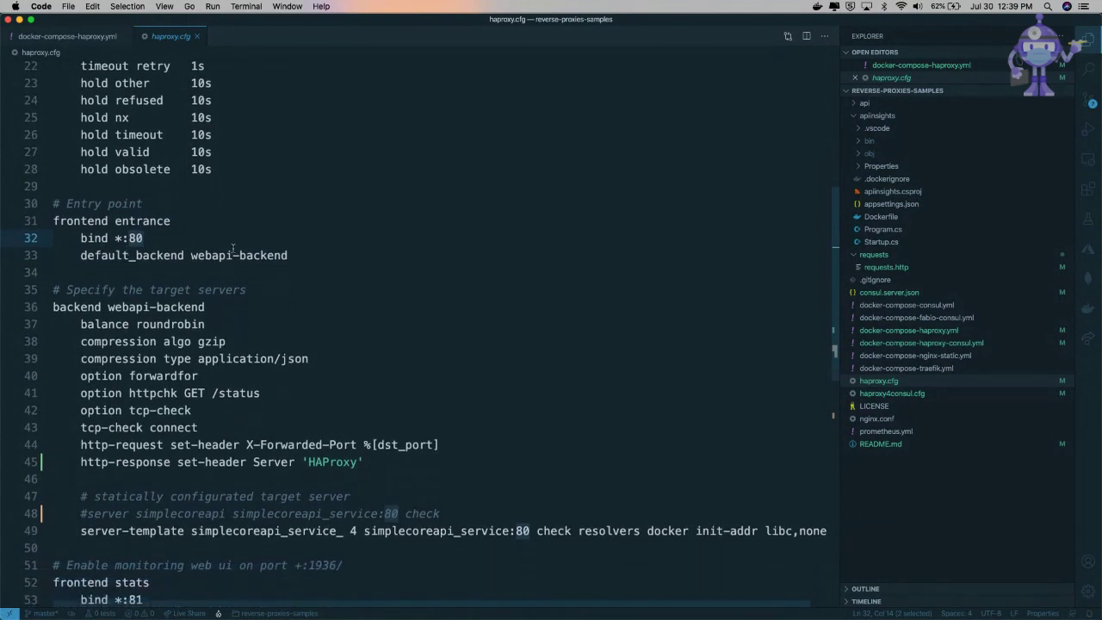
pyautogui.click(268, 255)
pyautogui.doubleClick(284, 258)
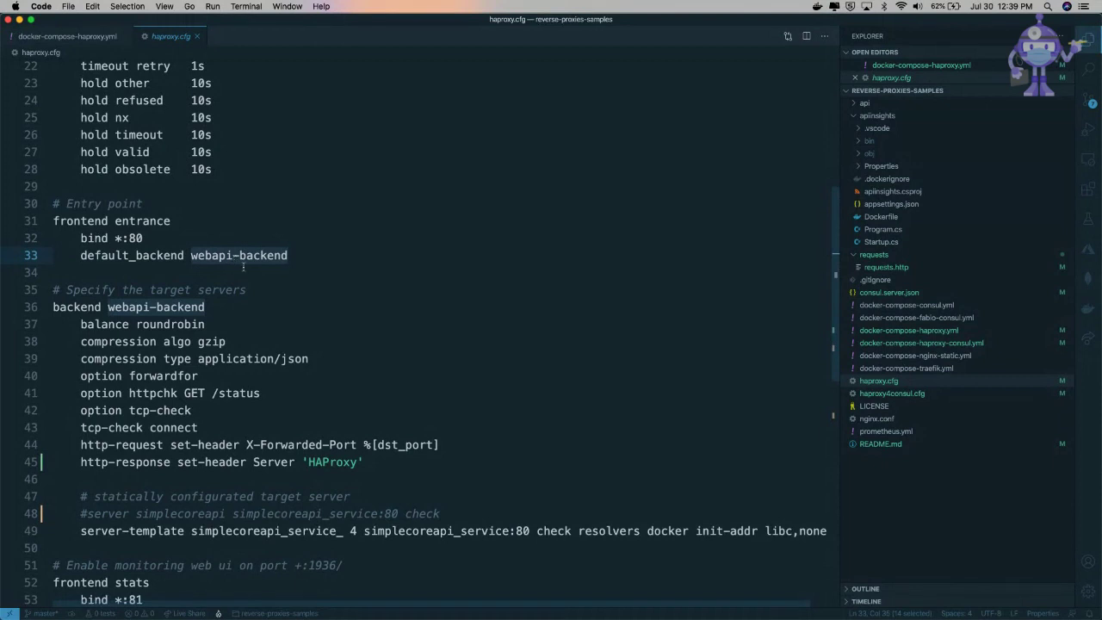
pyautogui.scroll(-3, 62, 263)
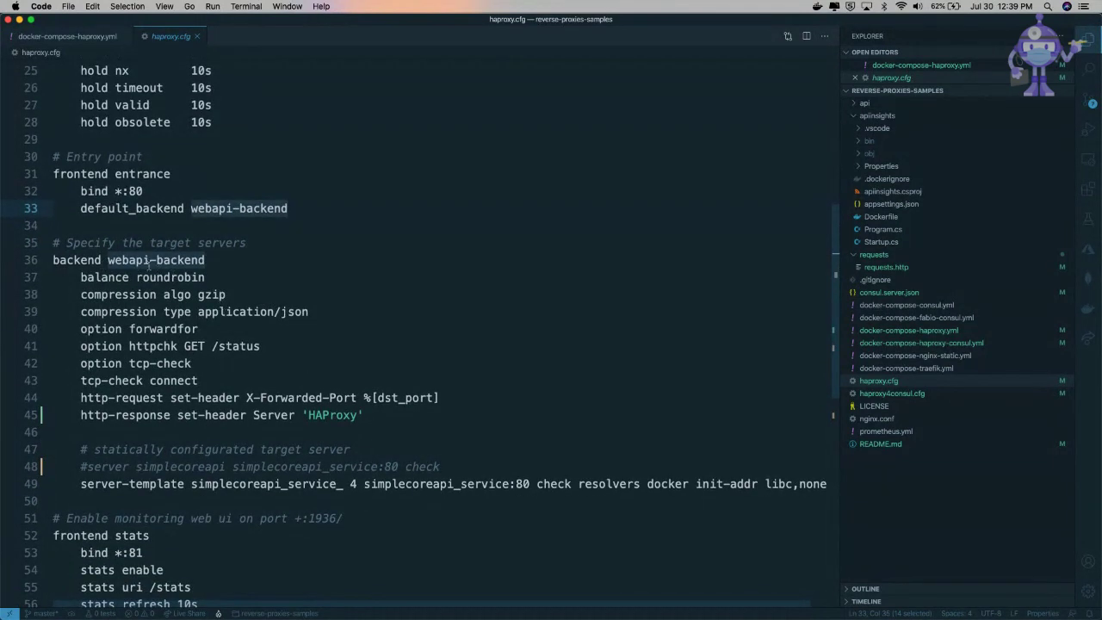
pyautogui.scroll(-2, 284, 430)
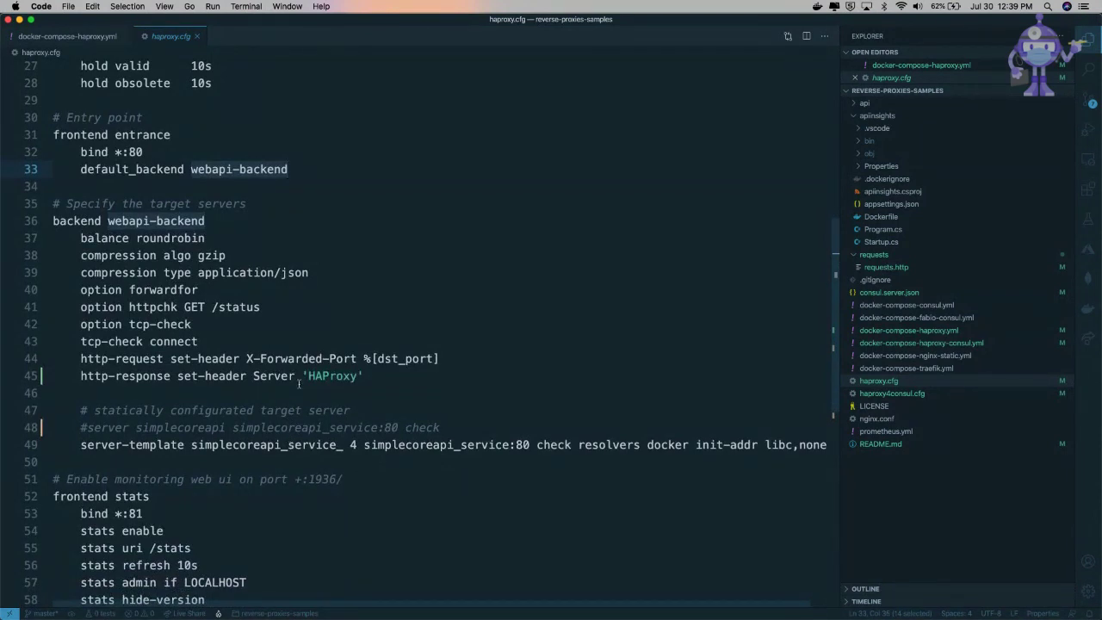
pyautogui.scroll(3, 172, 211)
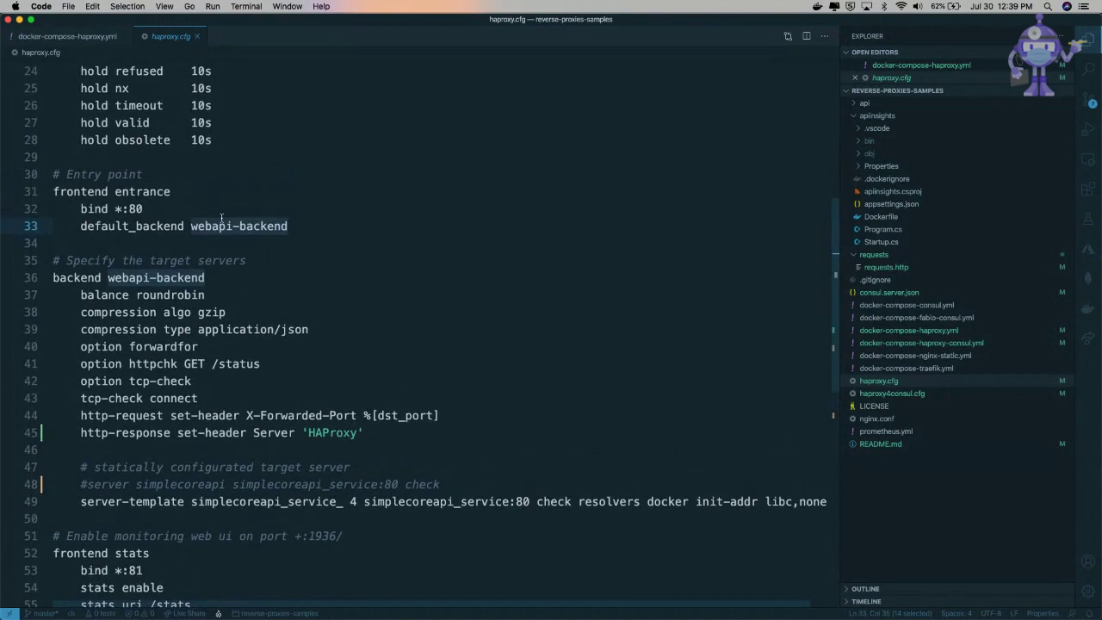
# Examine the bind directive and the name of the frontend in the entry point section
pyautogui.click(79, 212)
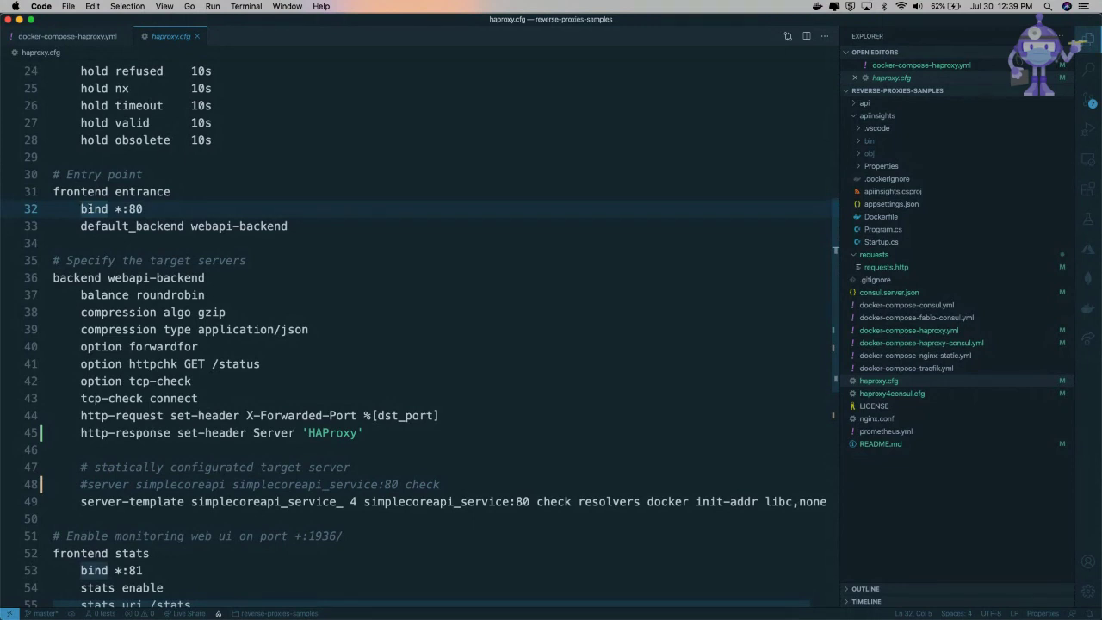
pyautogui.doubleClick(92, 208)
pyautogui.click(143, 208)
pyautogui.press('Left')
pyautogui.press('Left')
pyautogui.press('Left')
pyautogui.press('Left')
pyautogui.press('Left')
pyautogui.press('Left')
pyautogui.press('Left')
pyautogui.press('Left')
pyautogui.doubleClick(93, 209)
pyautogui.doubleClick(105, 209)
pyautogui.doubleClick(151, 192)
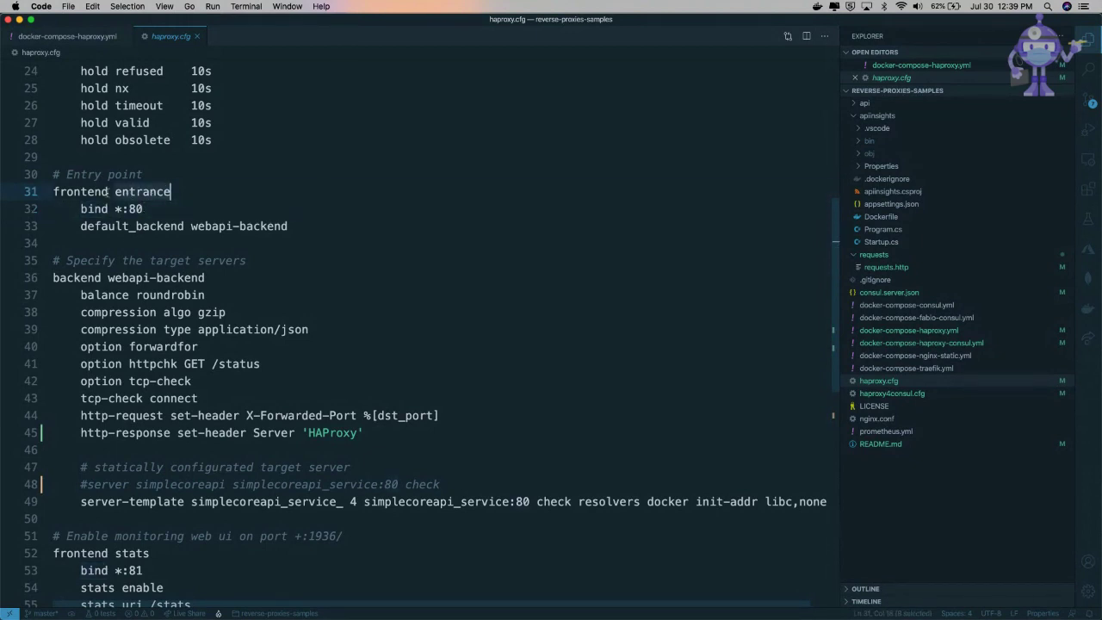
pyautogui.click(73, 193)
pyautogui.doubleClick(148, 196)
pyautogui.click(95, 191)
# Replace the name of the entry point frontend with a co-host's first name
pyautogui.doubleClick(146, 191)
pyautogui.press('BackSpace')
pyautogui.press('BackSpace')
pyautogui.press('BackSpace')
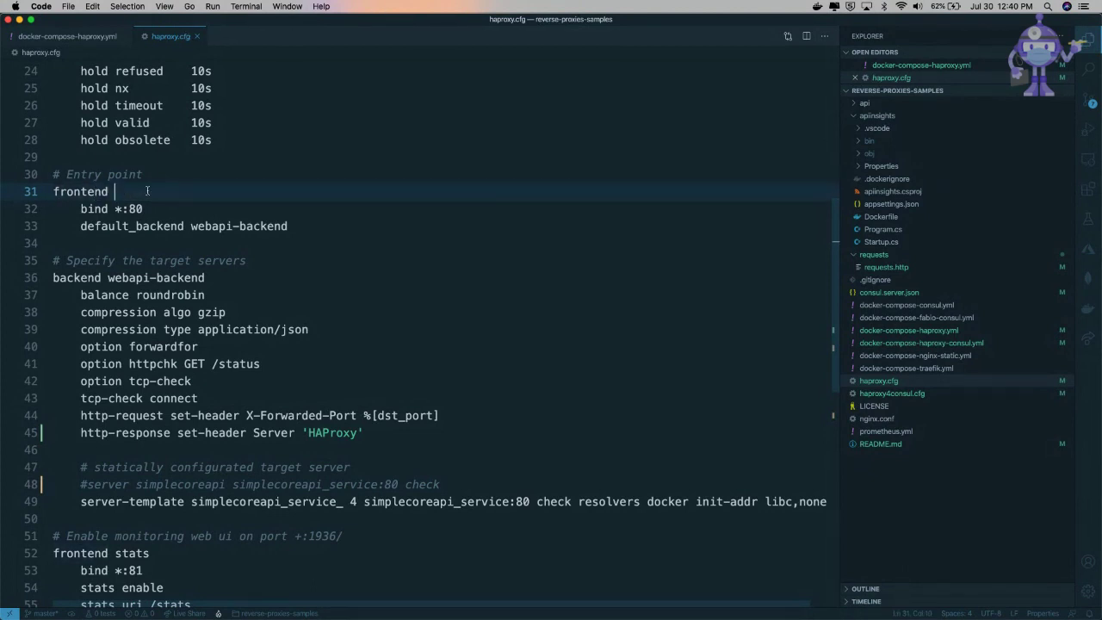
pyautogui.press('super+z')
pyautogui.press('BackSpace')
pyautogui.write('cam')
pyautogui.press('Up')
pyautogui.press('Up')
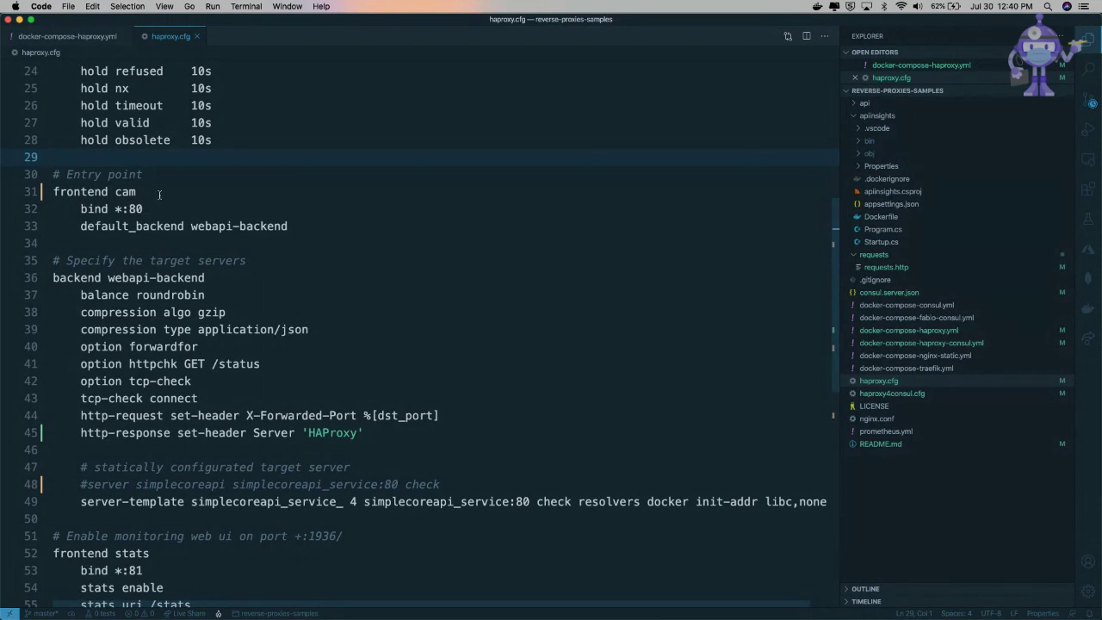
# Try a different first name for the entry point frontend and restore the name to entrance
pyautogui.doubleClick(127, 192)
pyautogui.write('scott')
pyautogui.press('BackSpace')
pyautogui.press('BackSpace')
pyautogui.press('BackSpace')
pyautogui.press('BackSpace')
pyautogui.press('BackSpace')
pyautogui.write('entrance')
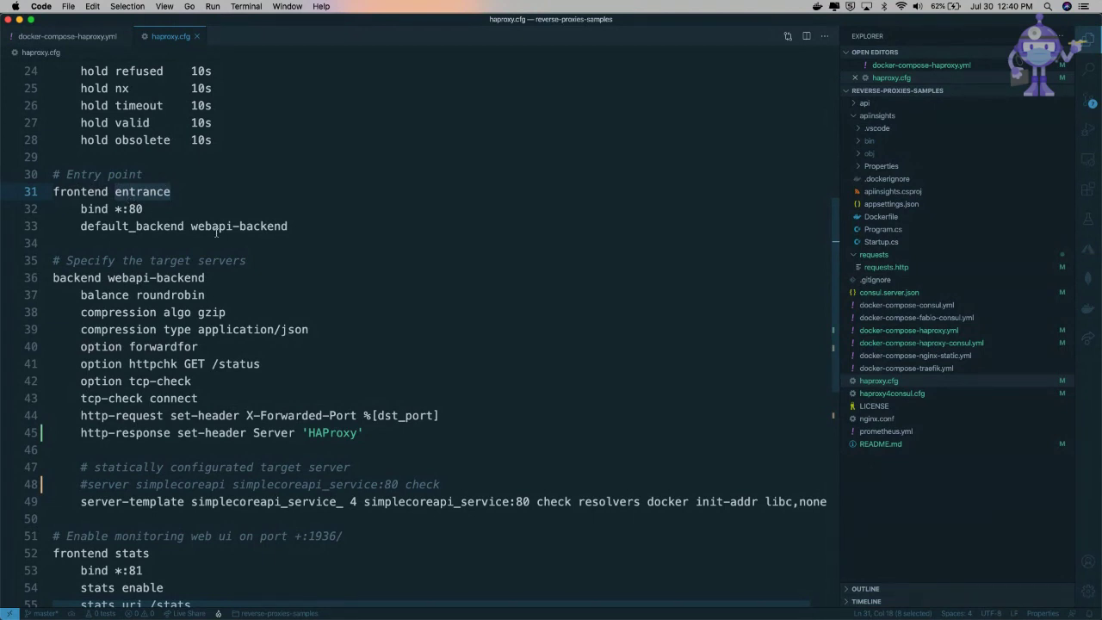
# Compare the default_backend reference in the entrance frontend with the webapi-backend name in the target servers section
pyautogui.click(191, 225)
pyautogui.doubleClick(97, 226)
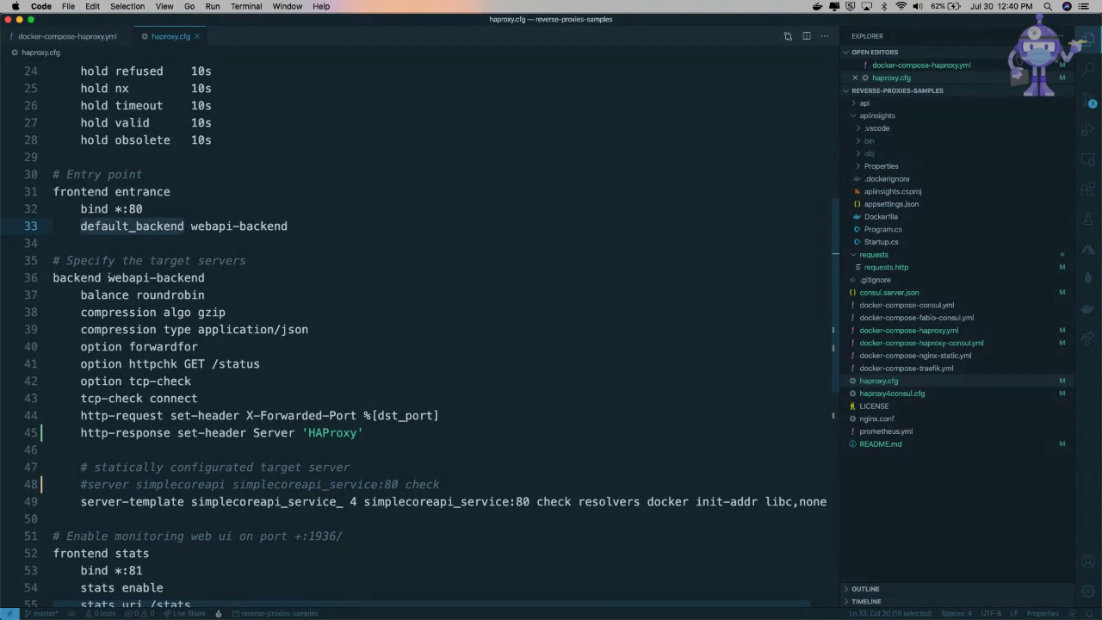
pyautogui.doubleClick(112, 277)
pyautogui.doubleClick(203, 277)
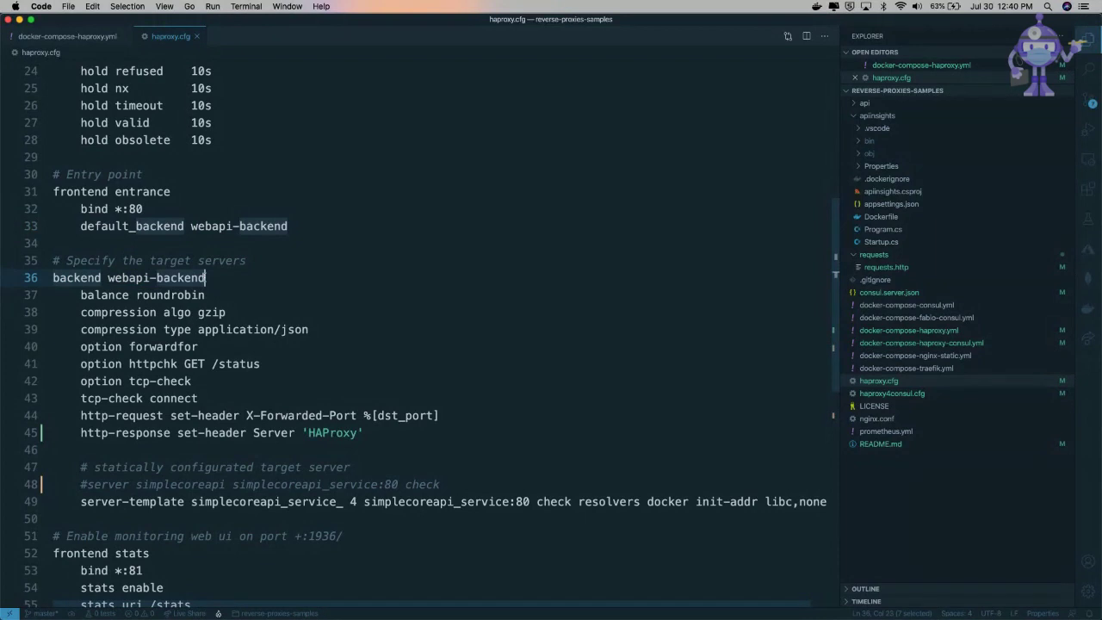
pyautogui.click(81, 191)
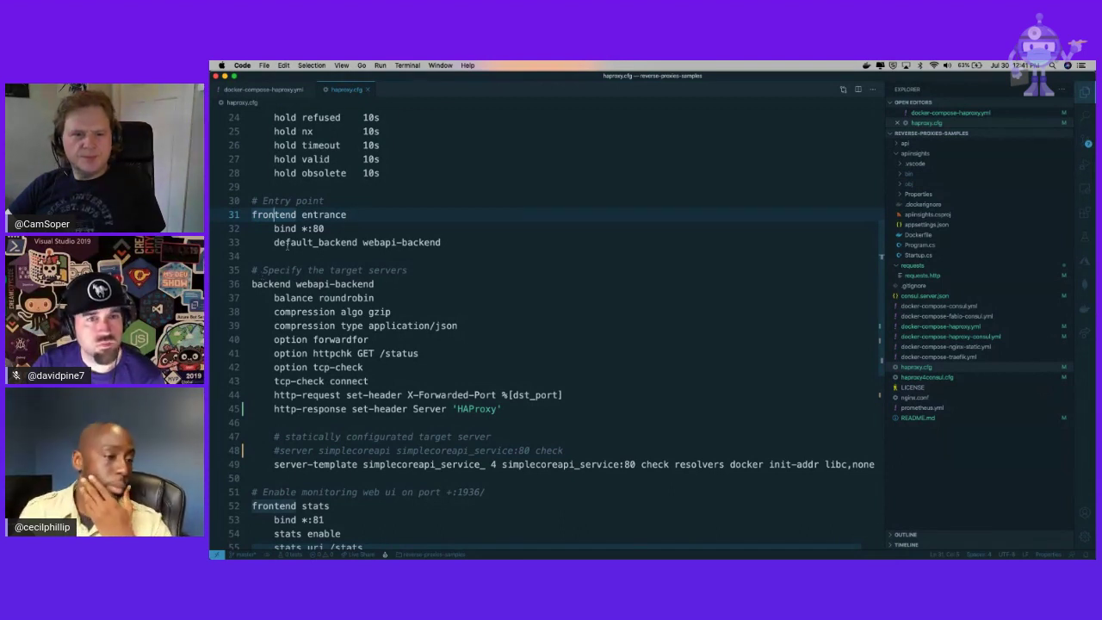
# Examine the webapi-backend section's name, roundrobin balancing and application/json compression settings
pyautogui.scroll(-1, 307, 286)
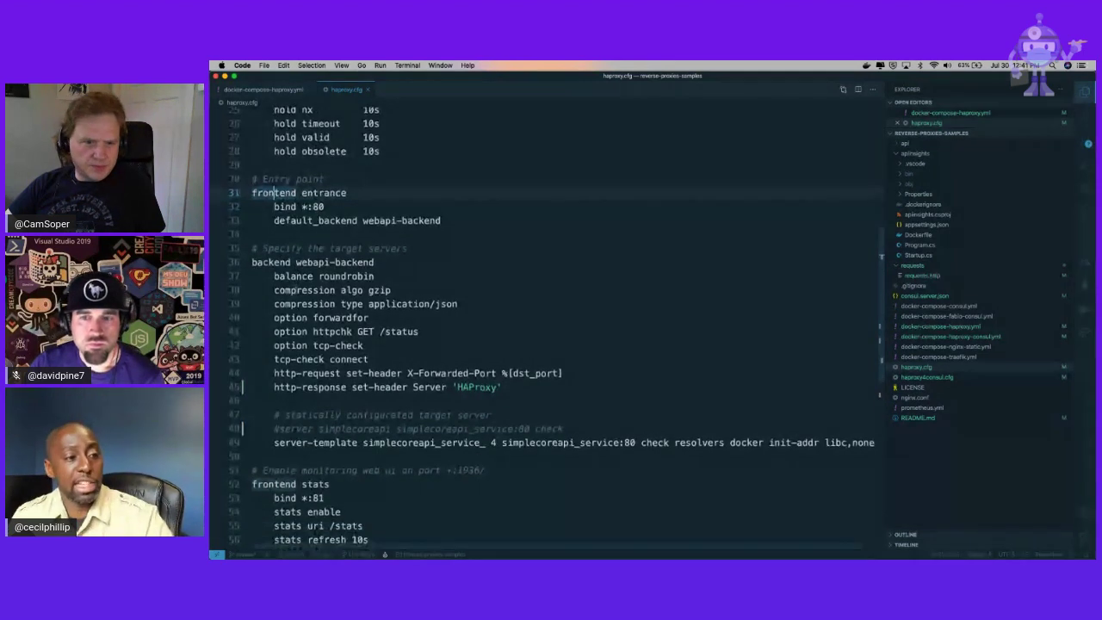
pyautogui.click(295, 261)
pyautogui.moveTo(296, 261); pyautogui.dragTo(376, 263)
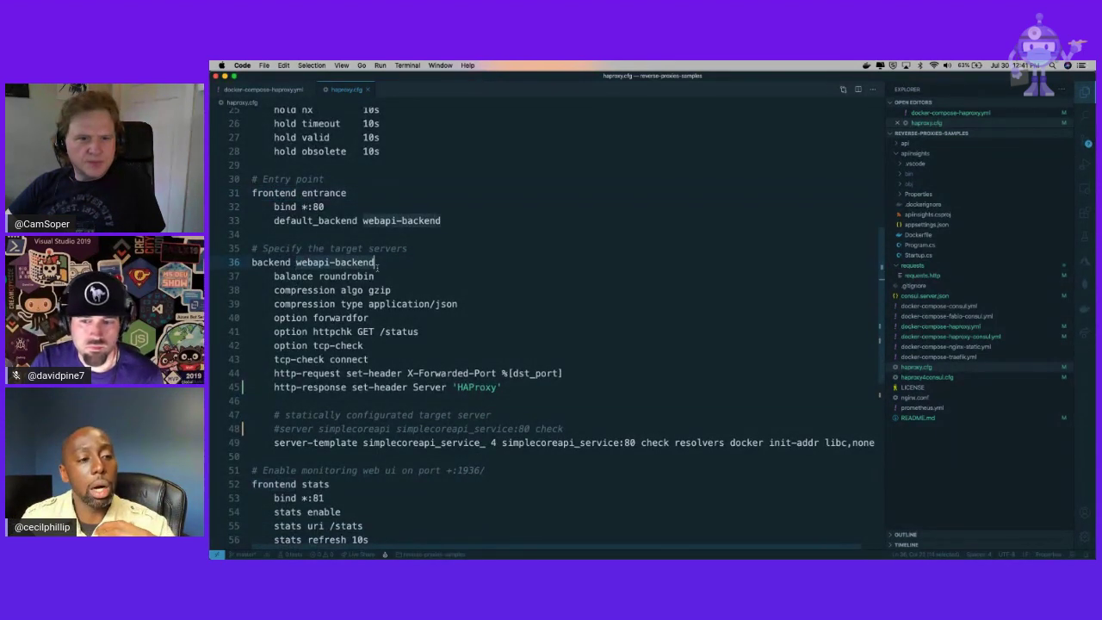
pyautogui.doubleClick(370, 276)
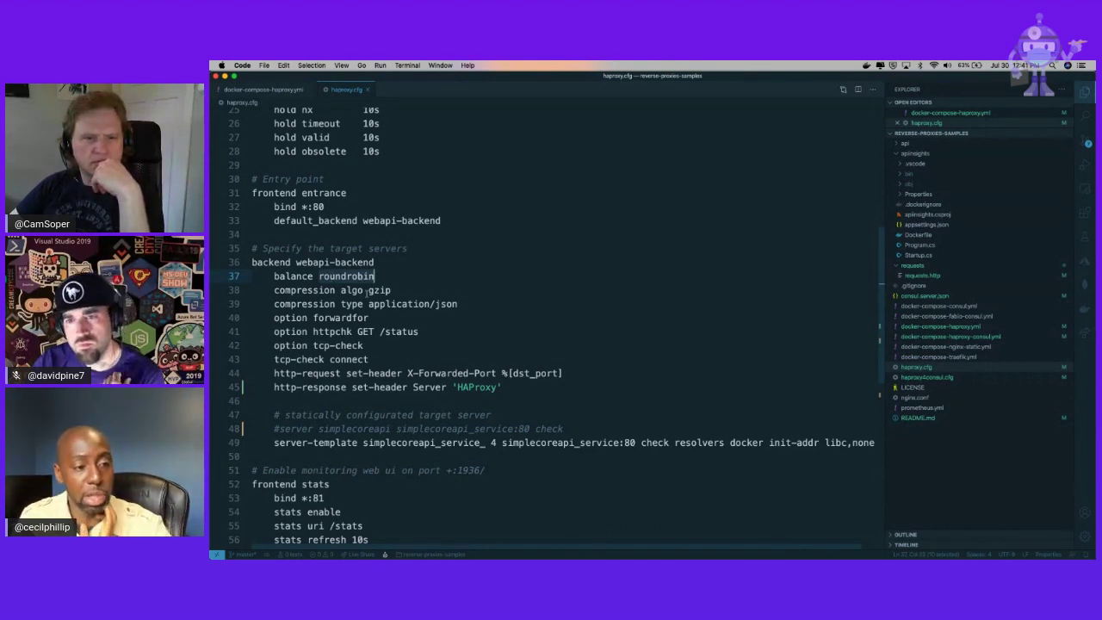
pyautogui.click(407, 304)
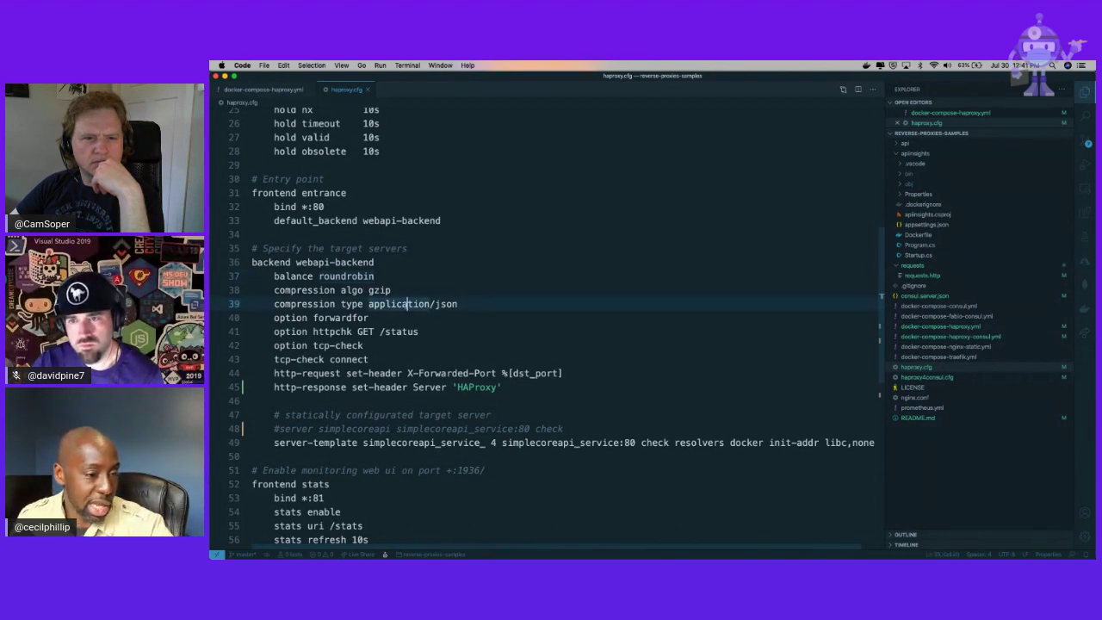
pyautogui.scroll(-1, 281, 316)
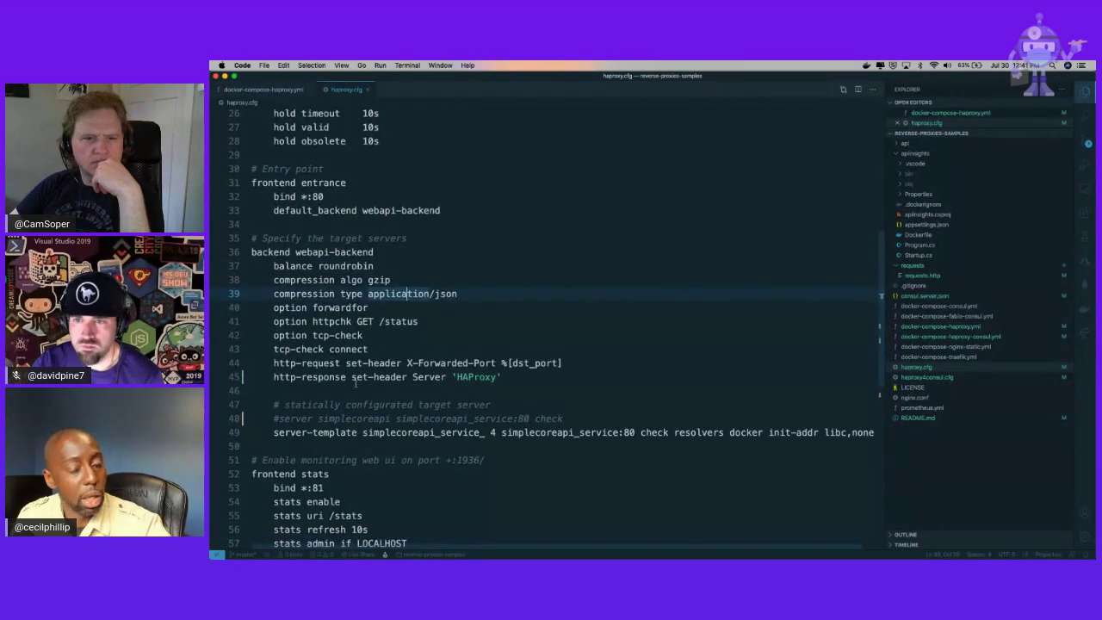
pyautogui.scroll(-4, 302, 379)
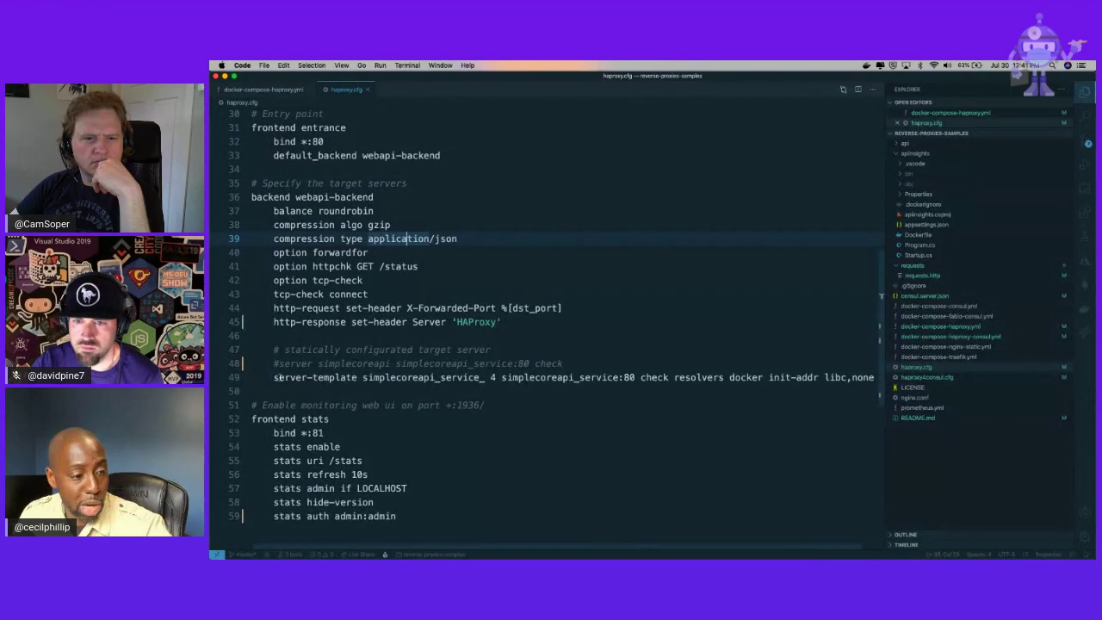
# Hide the file explorer, enlarge the text and examine the service name and port in the server-template line
pyautogui.click(274, 377)
pyautogui.press('super+b')
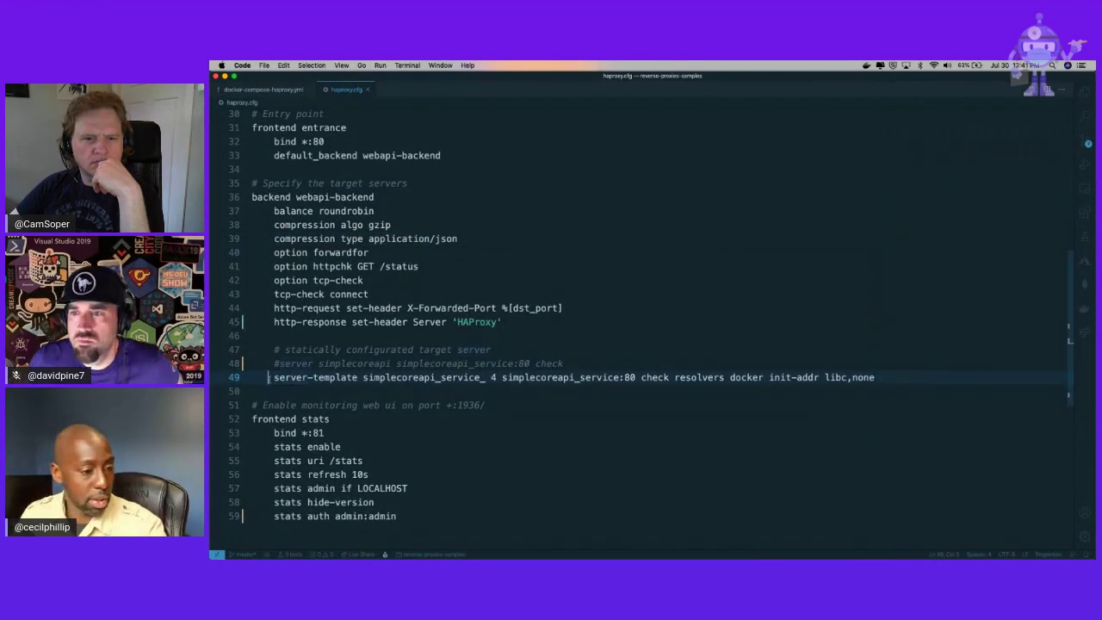
pyautogui.press('super+equal')
pyautogui.press('super+equal')
pyautogui.press('super+equal')
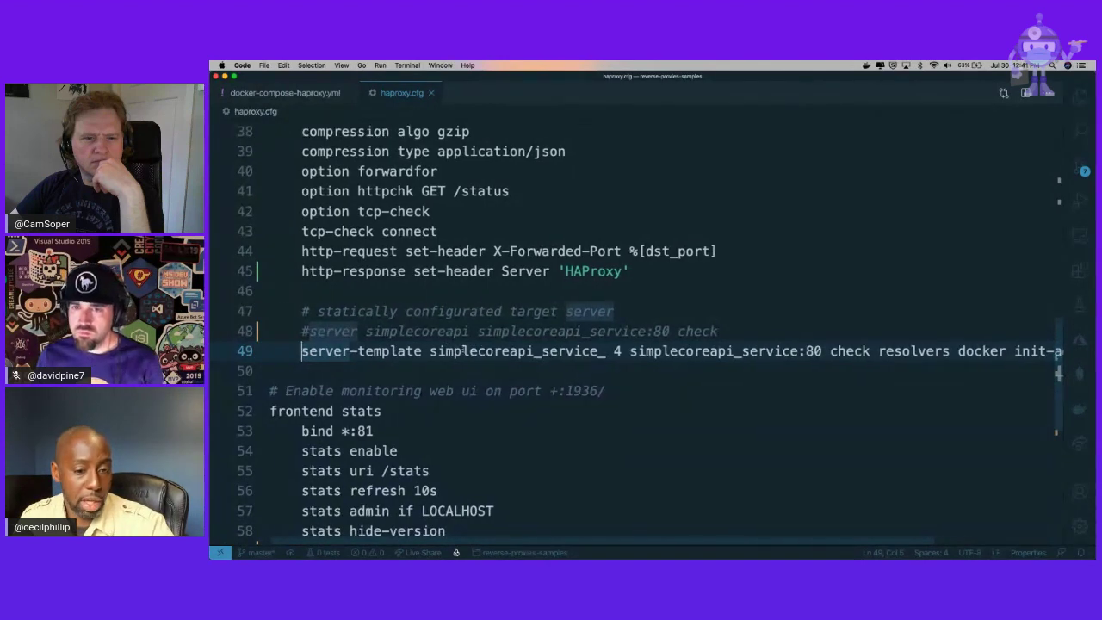
pyautogui.hscroll(2, 457, 353)
pyautogui.moveTo(594, 350); pyautogui.dragTo(762, 350)
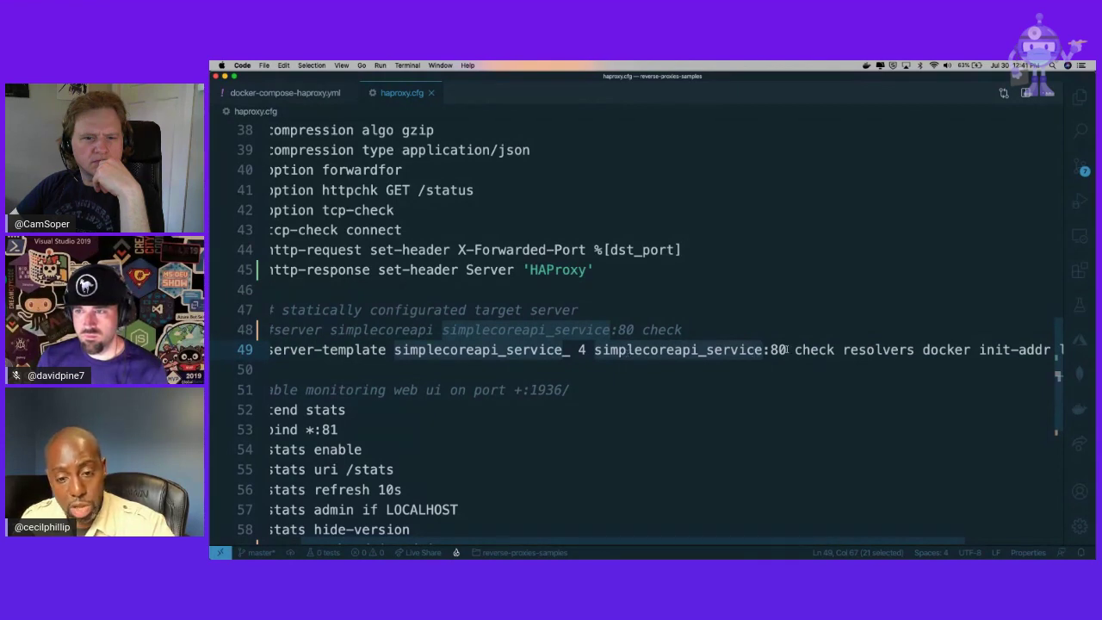
pyautogui.click(787, 350)
pyautogui.doubleClick(779, 350)
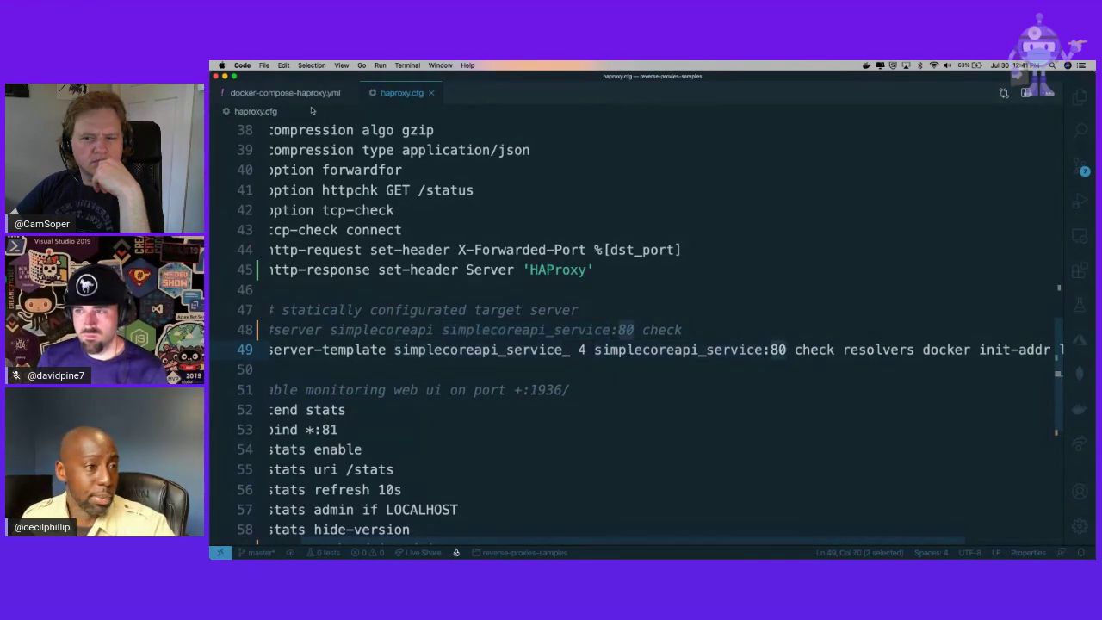
# Check the simplecoreapi_service definition in docker-compose-haproxy.yml and return to haproxy.cfg
pyautogui.click(301, 93)
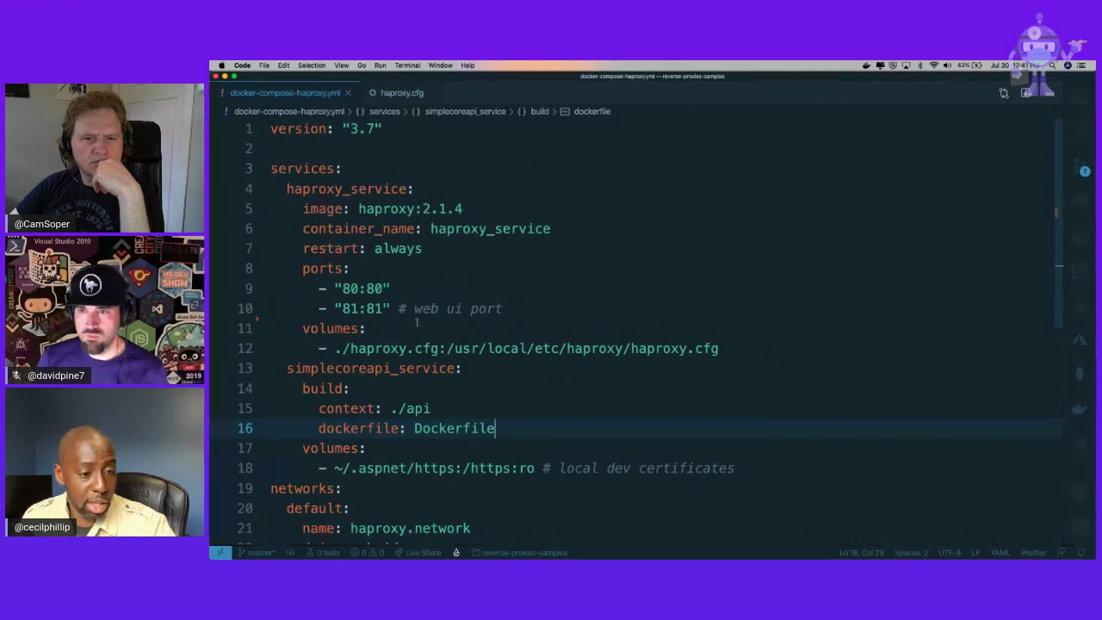
pyautogui.scroll(-2, 327, 289)
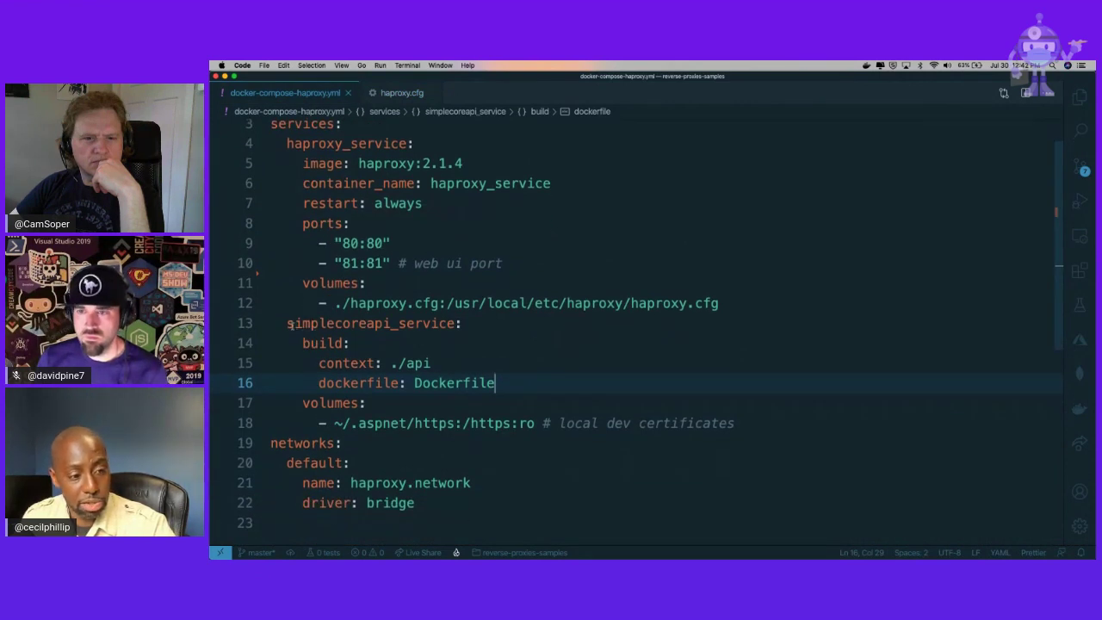
pyautogui.click(289, 324)
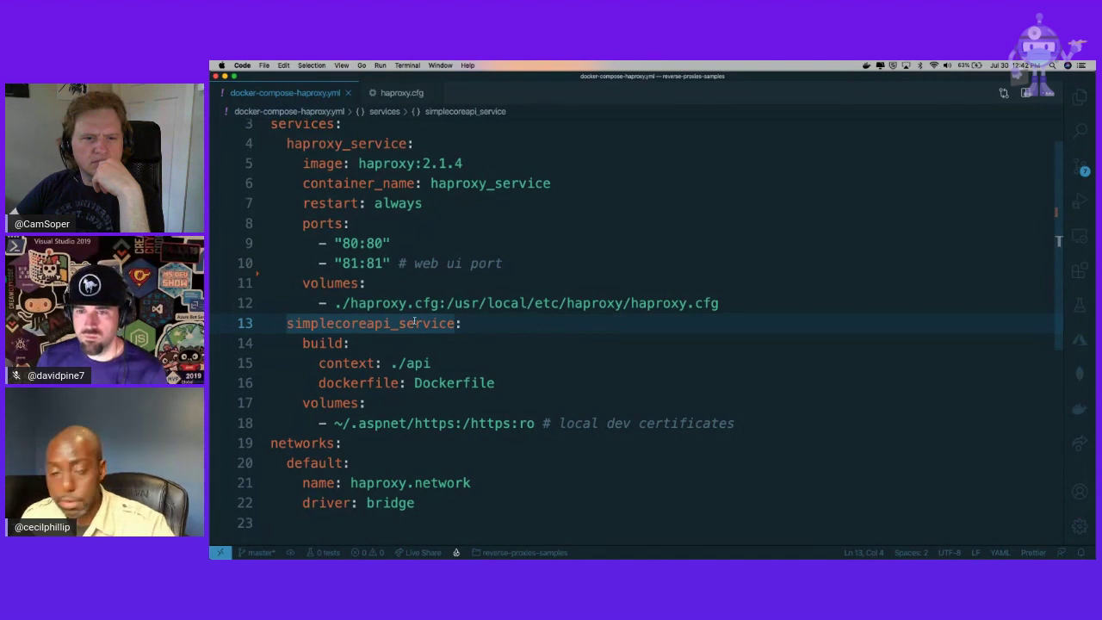
pyautogui.click(401, 92)
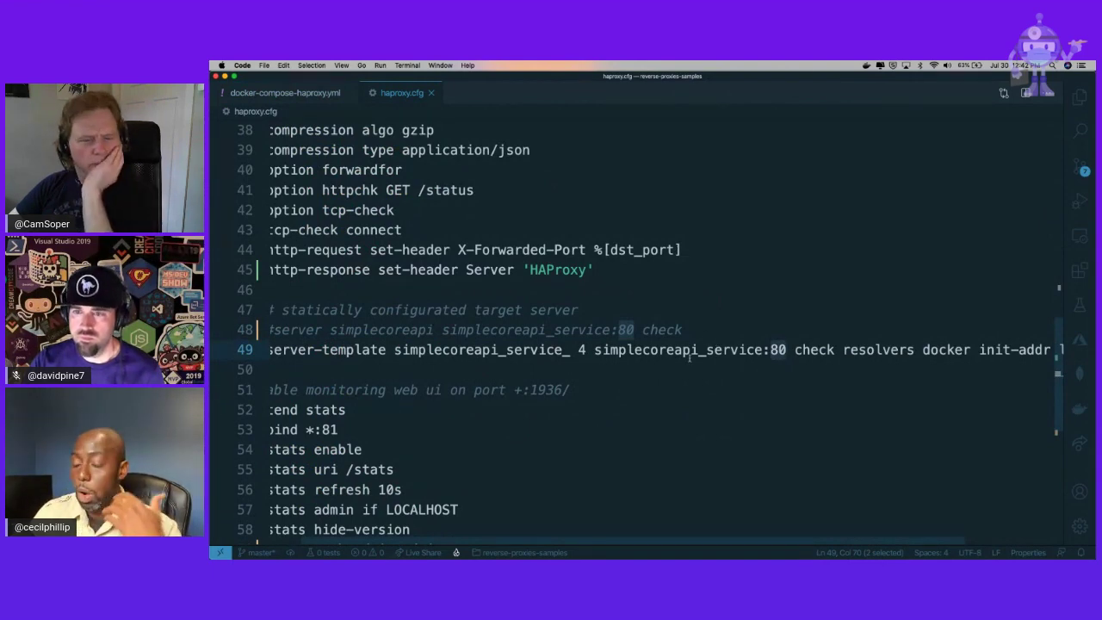
# Reduce the text size and trace the haproxy.cfg routing from the entrance frontend to simplecoreapi_service in the server-template line
pyautogui.scroll(-7, 689, 358)
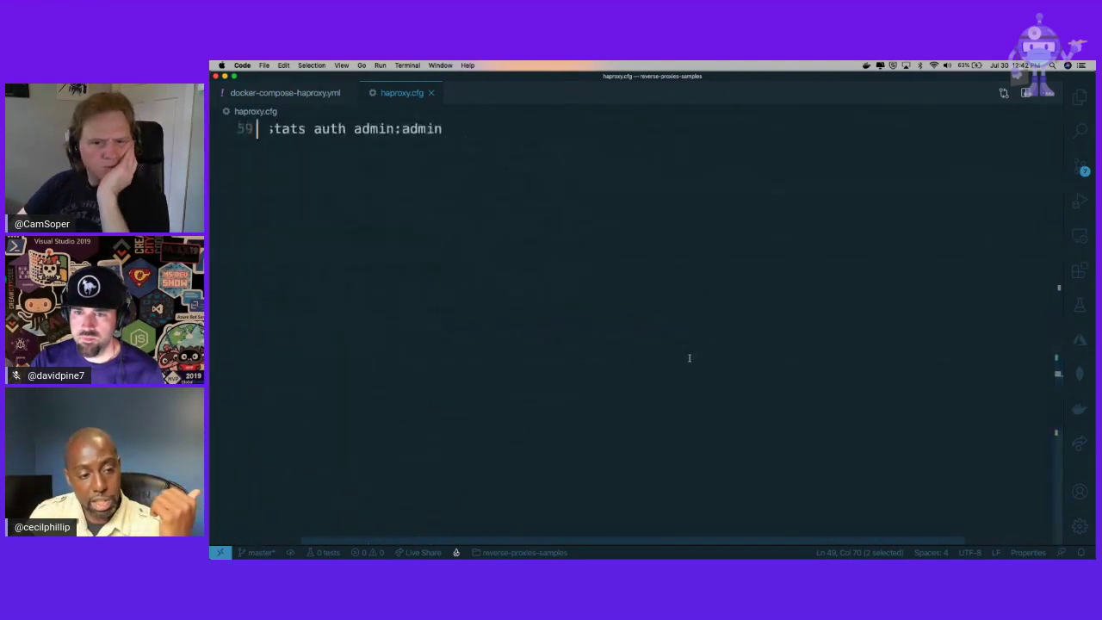
pyautogui.hscroll(-5, 688, 358)
pyautogui.scroll(1, 689, 359)
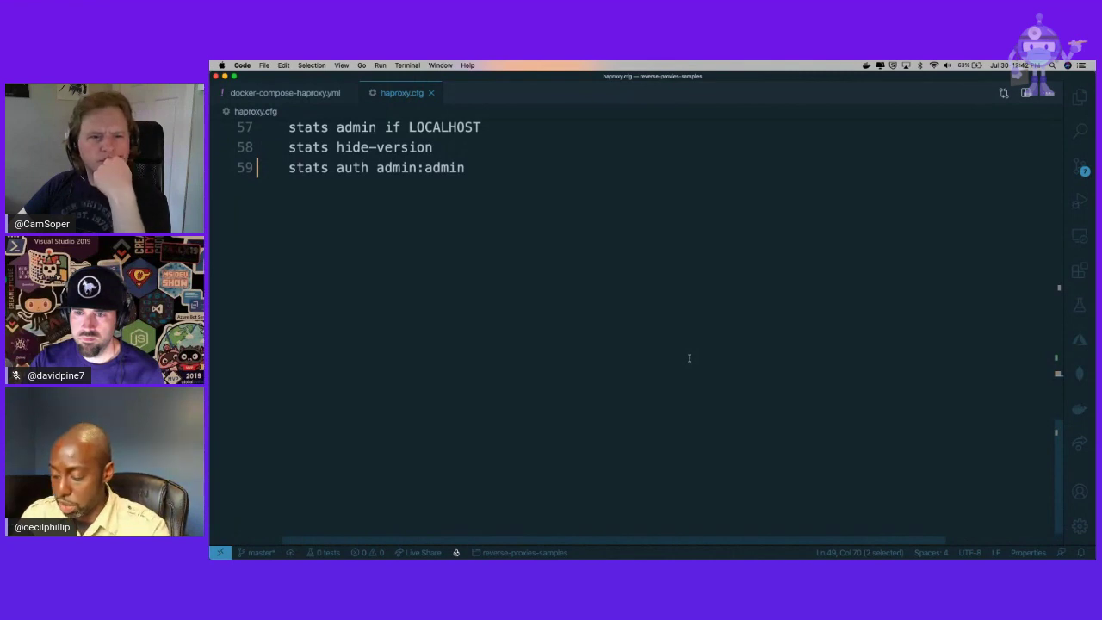
pyautogui.press('super+minus')
pyautogui.press('super+minus')
pyautogui.scroll(10, 614, 297)
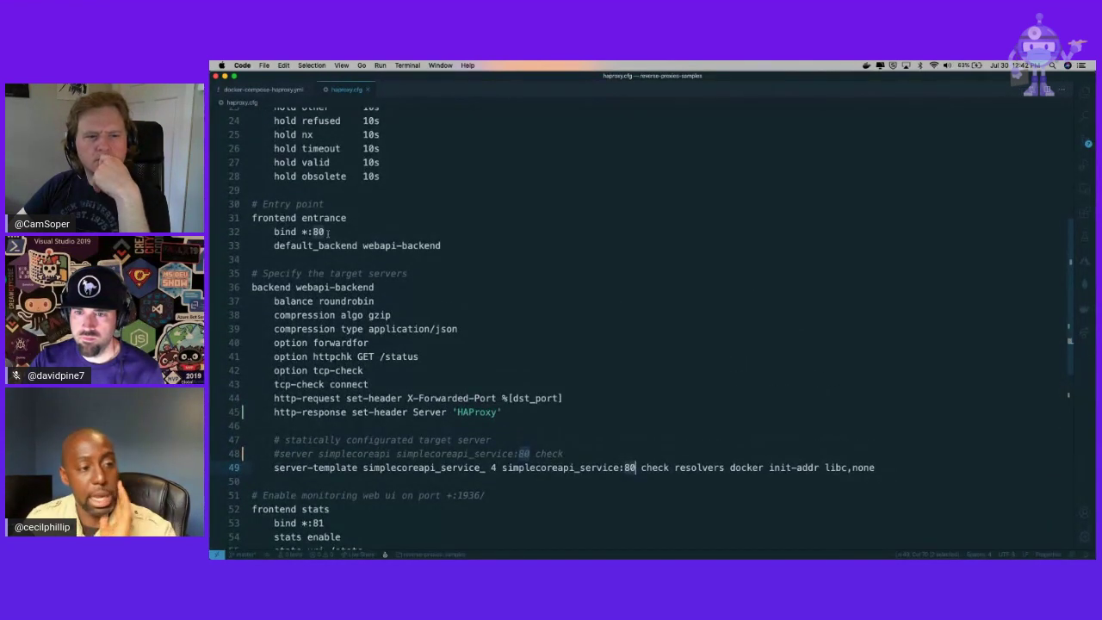
pyautogui.click(322, 218)
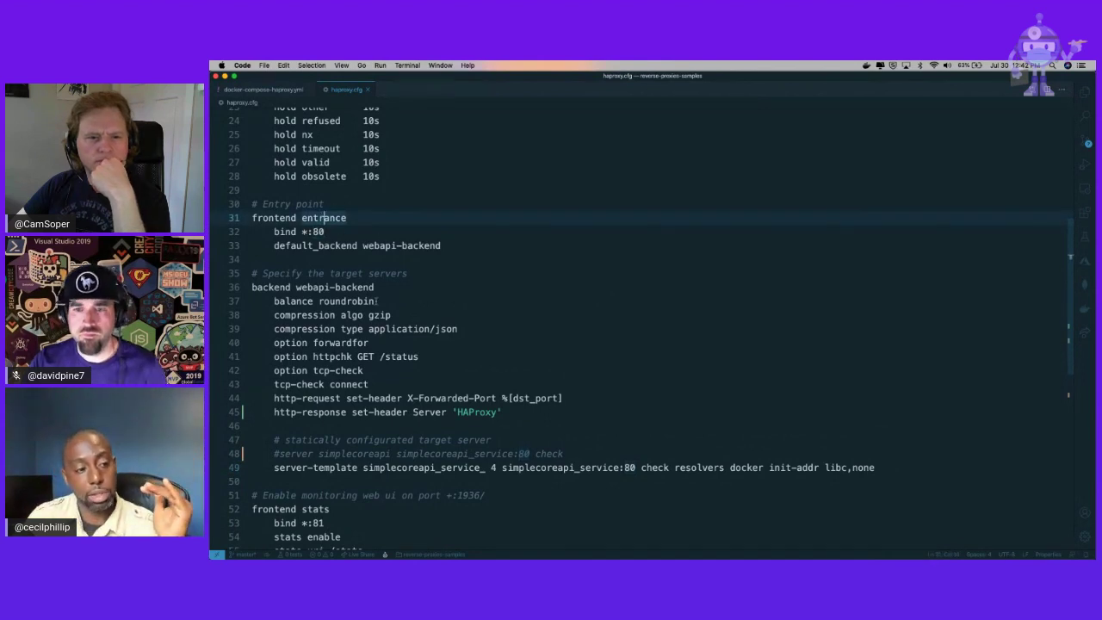
pyautogui.scroll(-1, 376, 300)
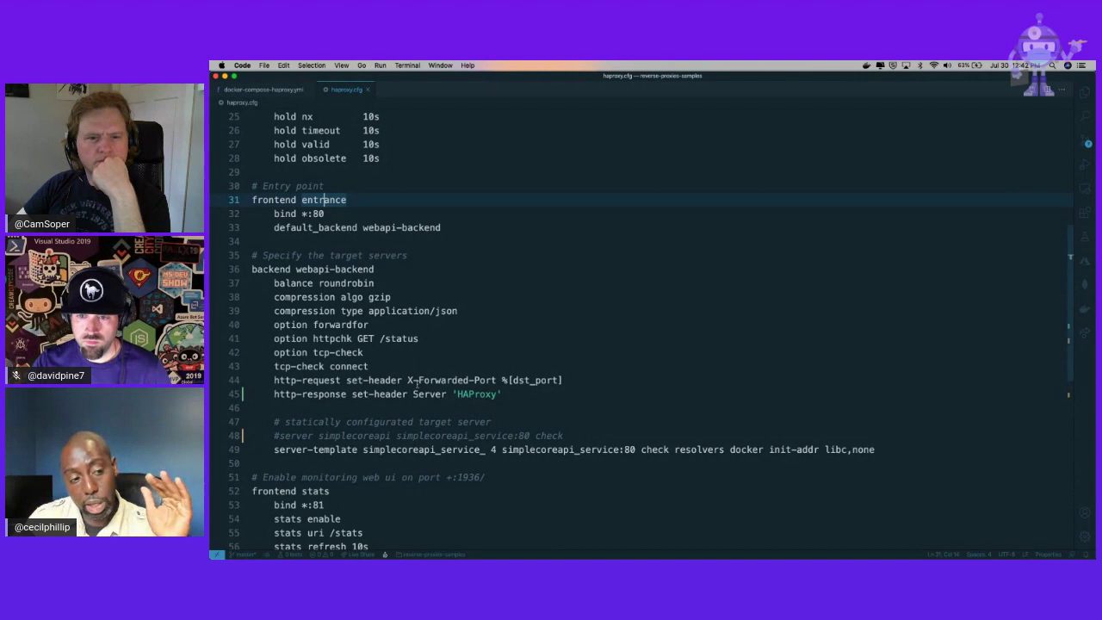
pyautogui.doubleClick(534, 449)
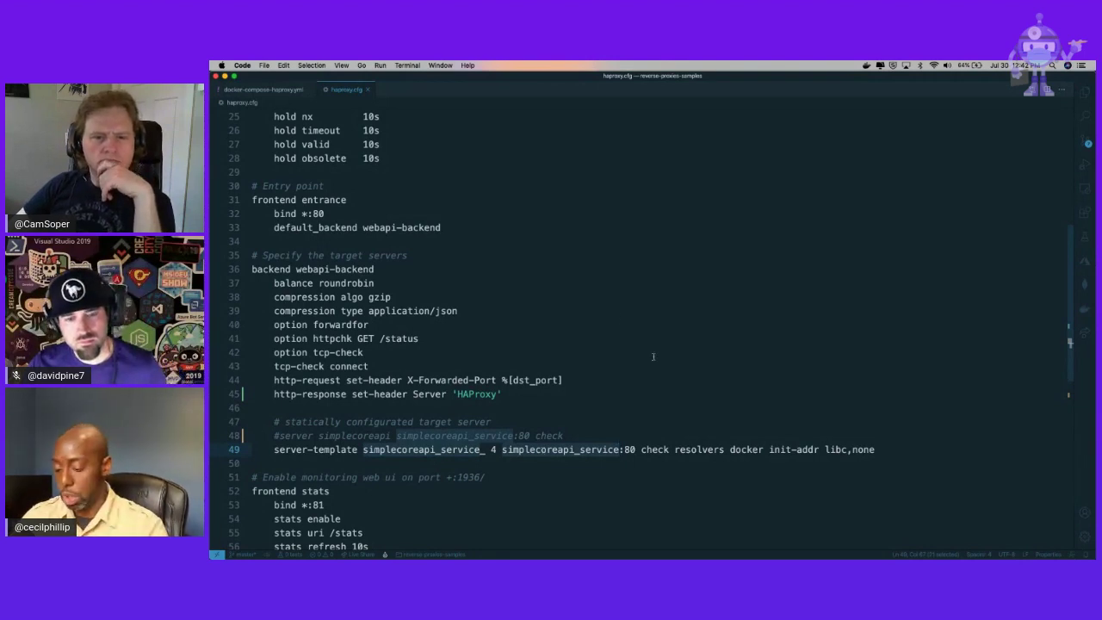
# Open the integrated terminal, enlarge the interface text and size the terminal to about half of the window
pyautogui.hotkey('ctrl', '`')
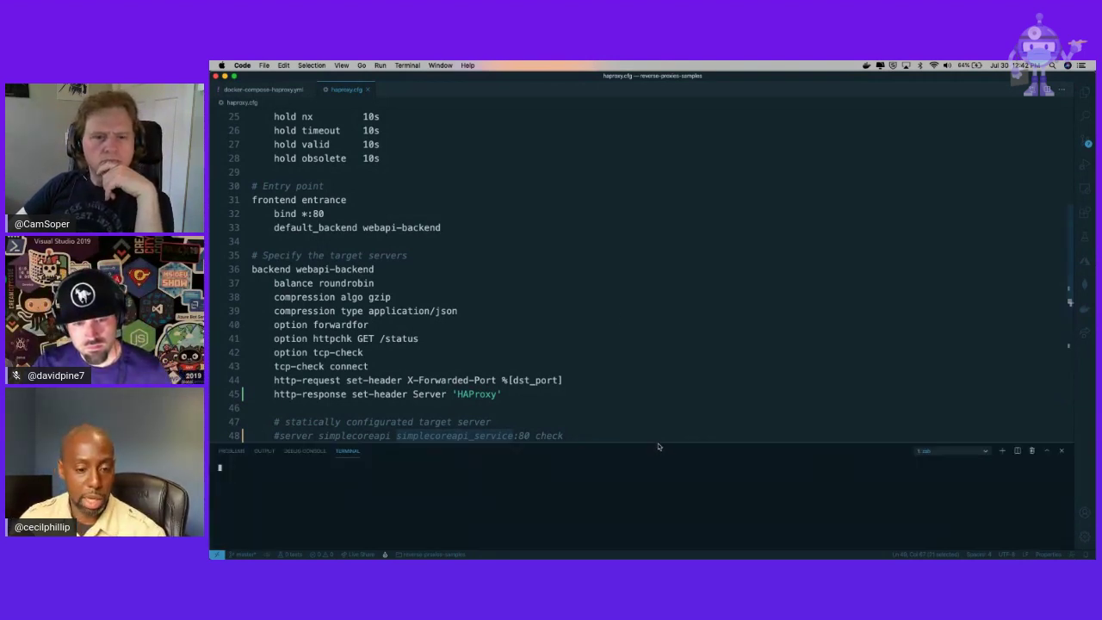
pyautogui.moveTo(659, 444); pyautogui.dragTo(657, 317)
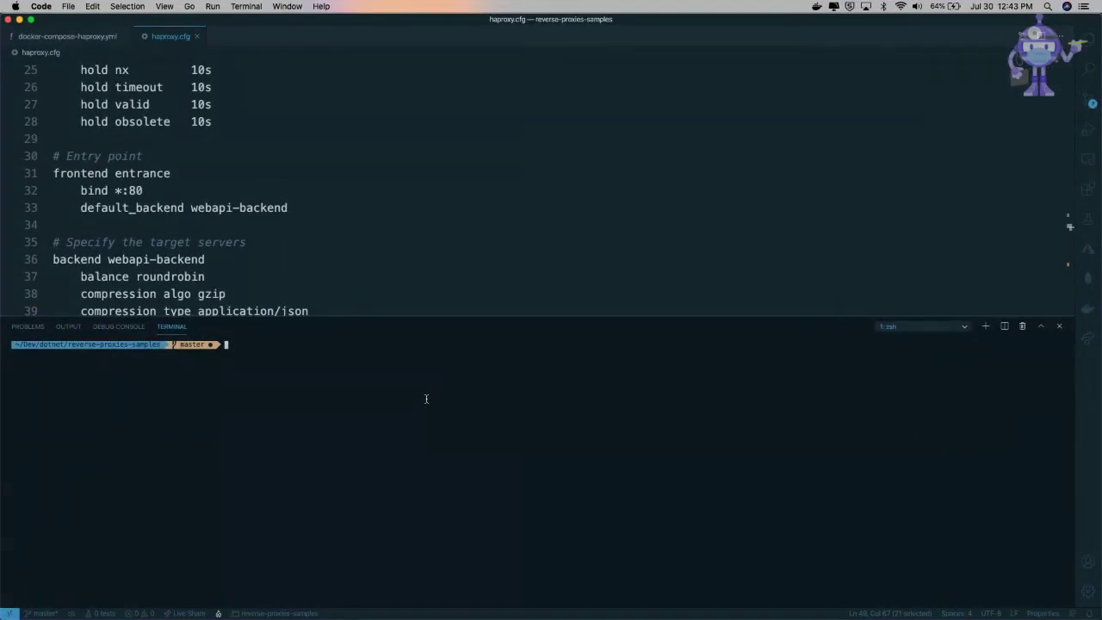
pyautogui.press('ctrl+super+Up')
pyautogui.press('ctrl+super+Up')
pyautogui.press('super+equal')
pyautogui.press('super+equal')
pyautogui.press('super+equal')
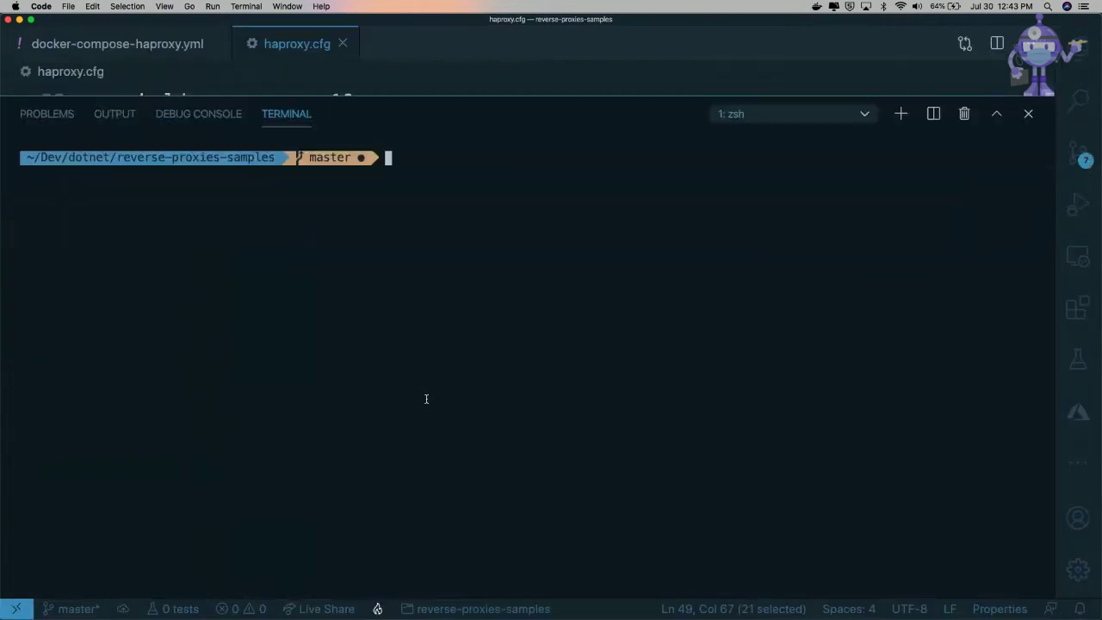
pyautogui.moveTo(438, 95); pyautogui.dragTo(462, 287)
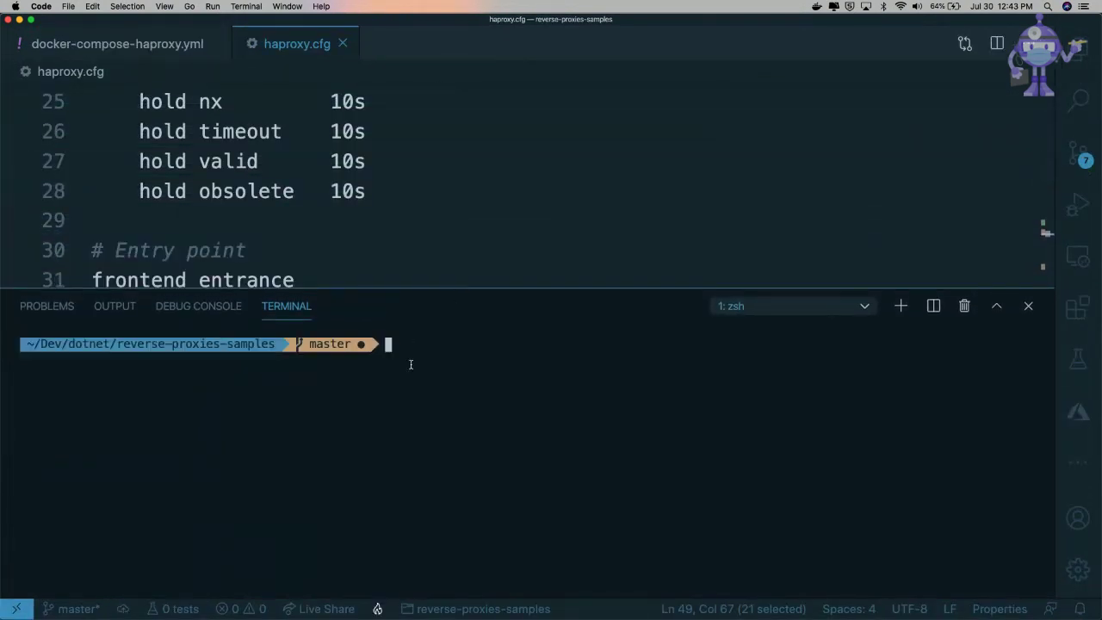
# Run docker-compose -f docker-compose-haproxy.yml up --scale simplecoreapi_service=4 to start the services
pyautogui.write('docker-compose -f ')
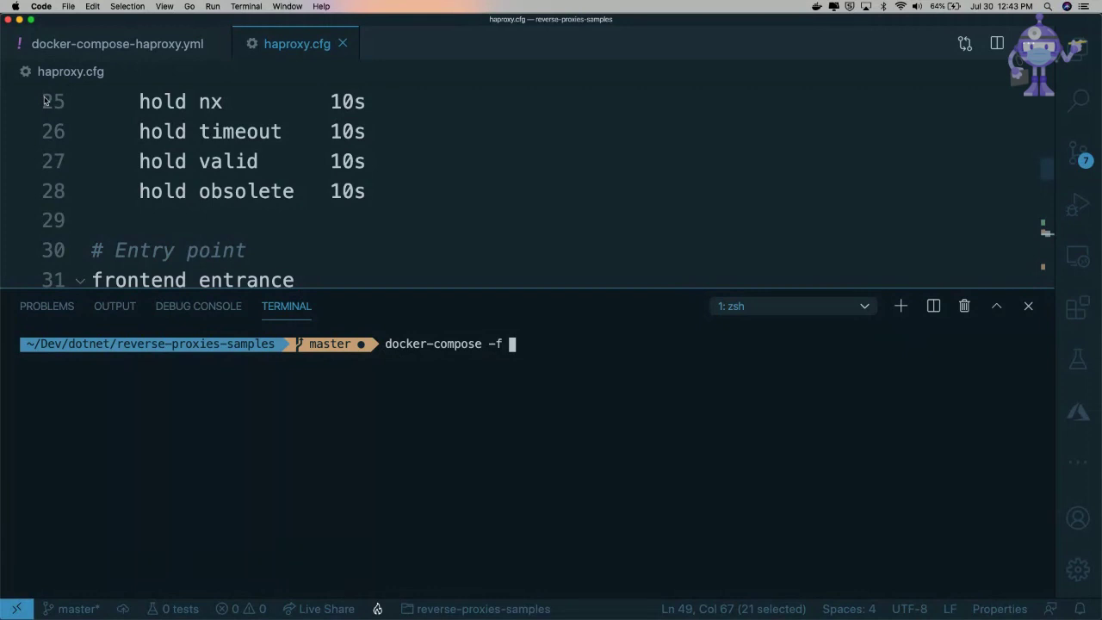
pyautogui.write('dock')
pyautogui.press('Tab')
pyautogui.write('haproxy')
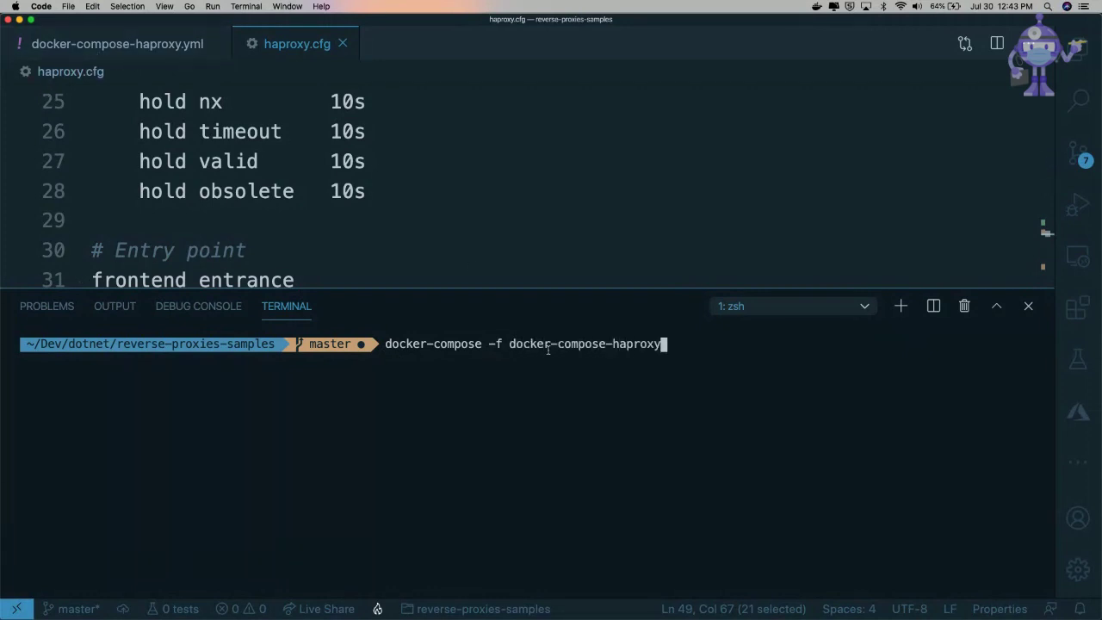
pyautogui.press('Tab')
pyautogui.write('up --')
pyautogui.press('Right')
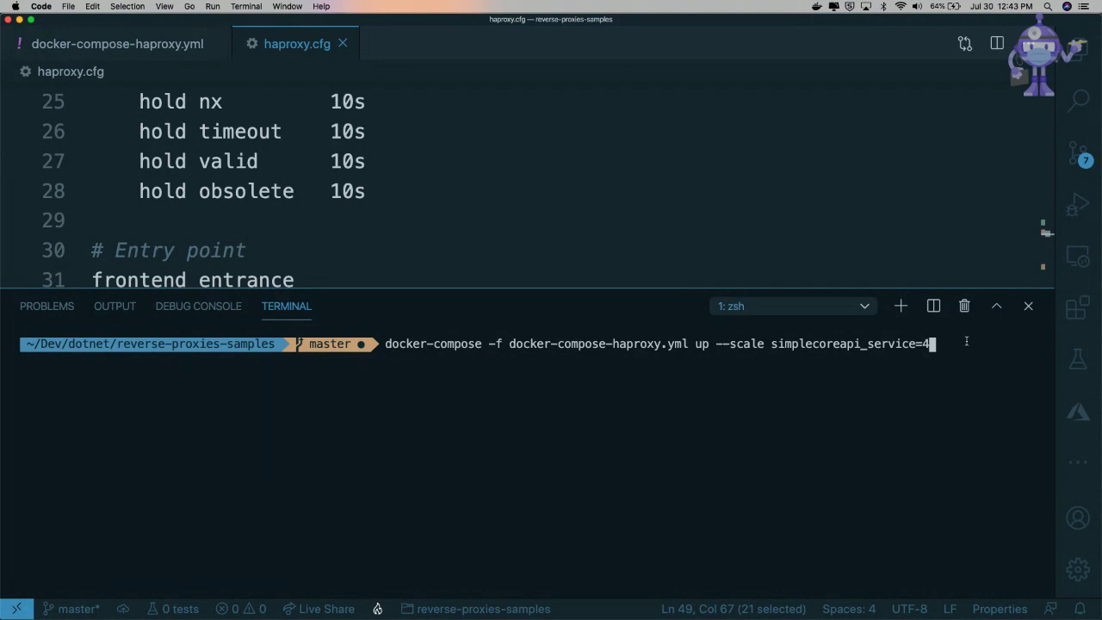
pyautogui.press('Return')
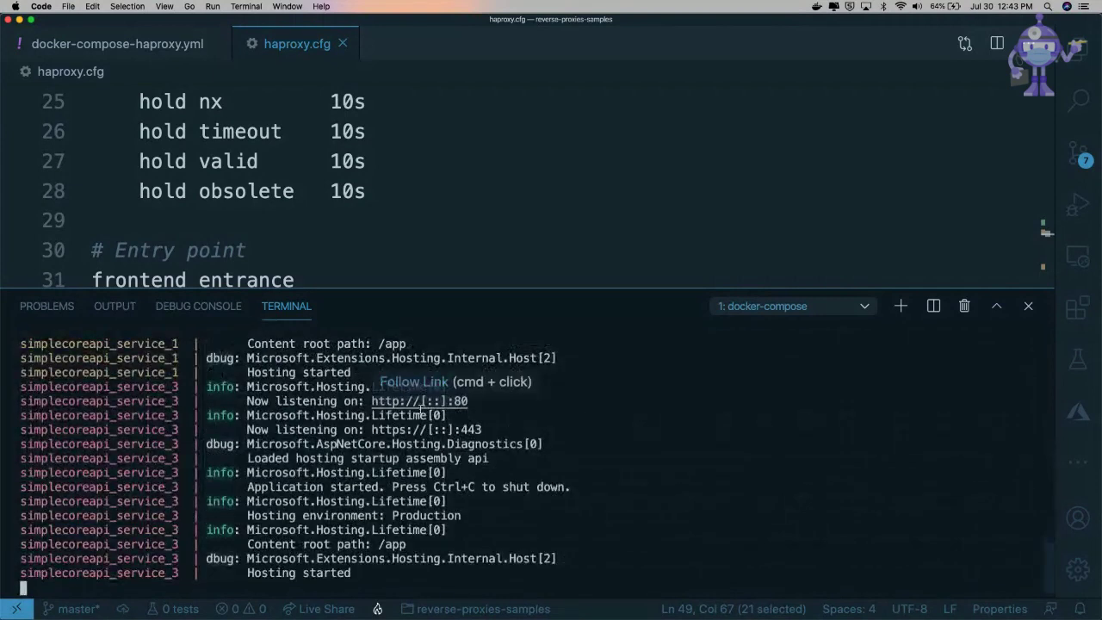
# Shrink the terminal and the interface text, and examine the stats frontend settings in haproxy.cfg
pyautogui.moveTo(525, 289); pyautogui.dragTo(545, 423)
pyautogui.click(450, 340)
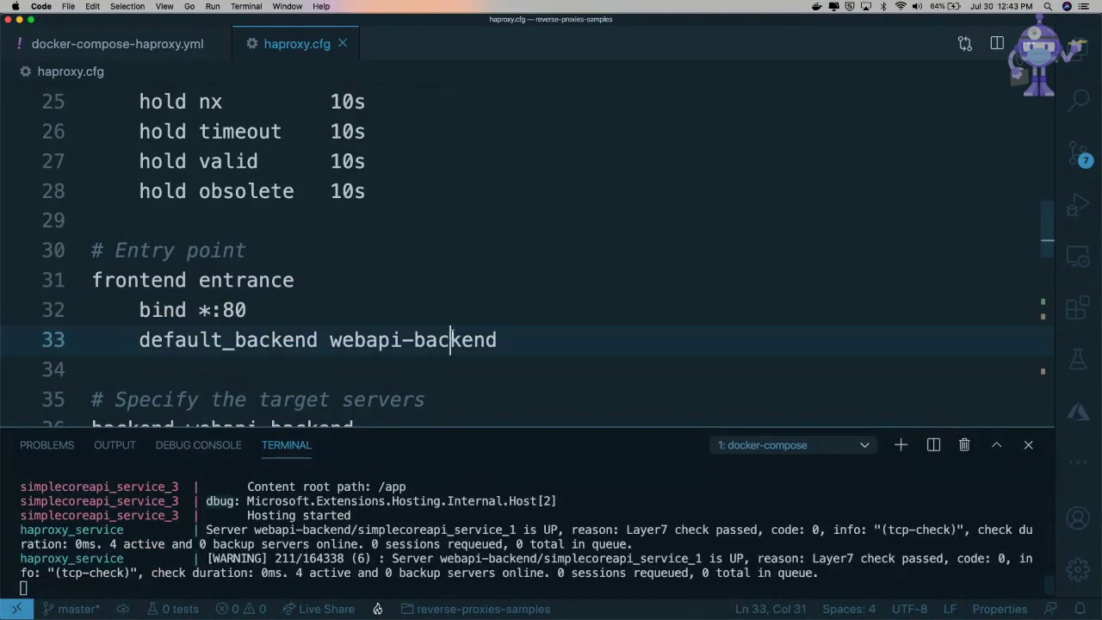
pyautogui.press('super+minus')
pyautogui.press('super+minus')
pyautogui.press('super+minus')
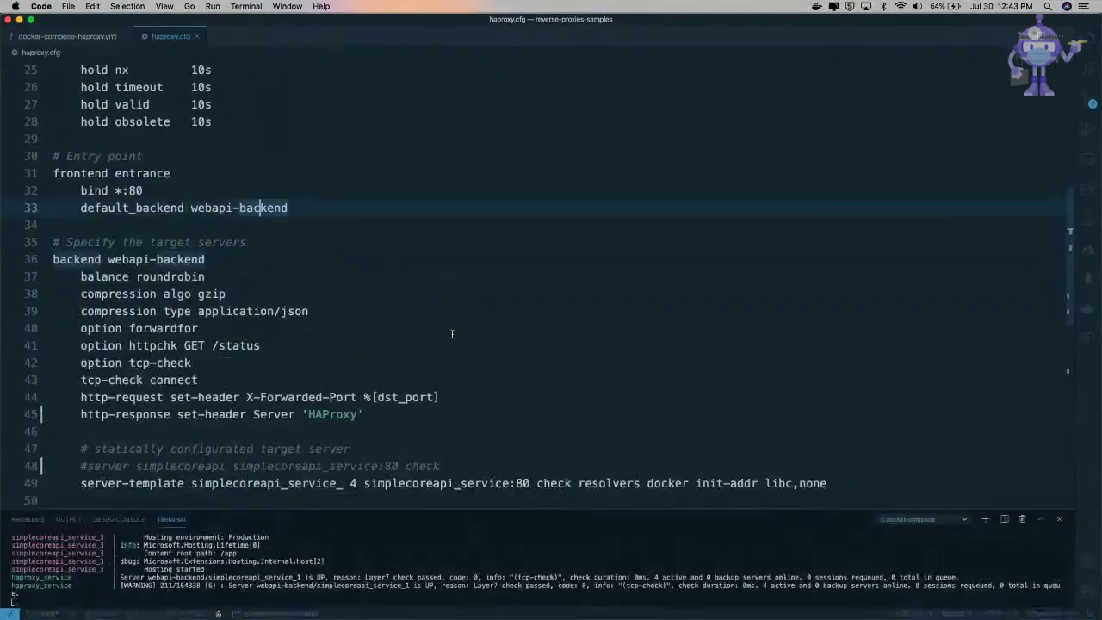
pyautogui.scroll(-3, 382, 276)
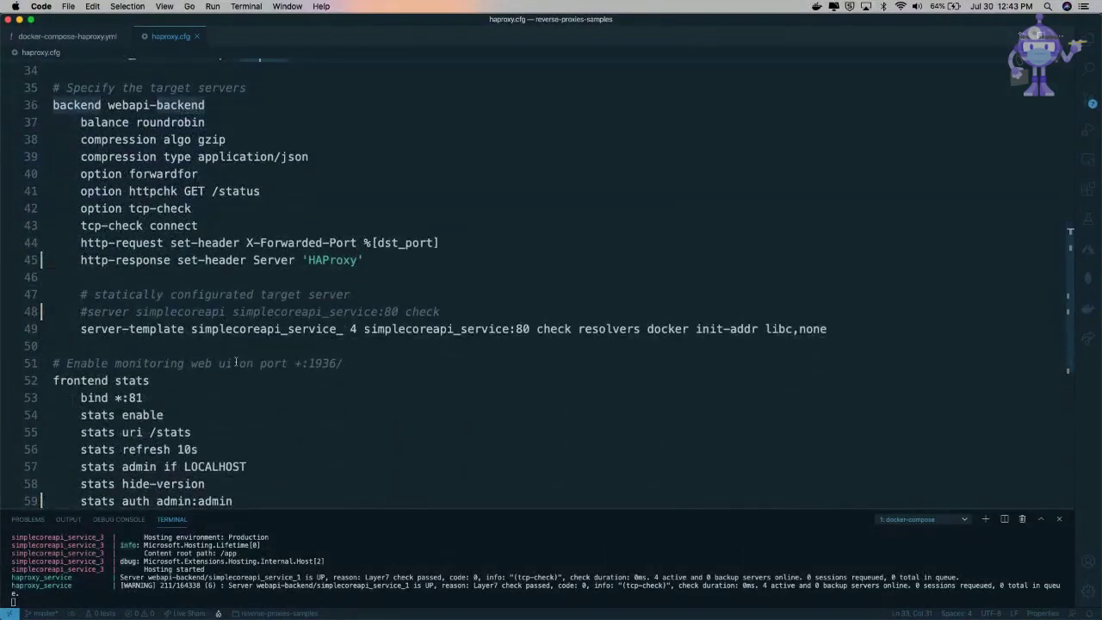
# Switch to Microsoft Edge and open the HAProxy statistics page at localhost:81/stats in a new tab, enlarged for reading
pyautogui.press('super+Tab')
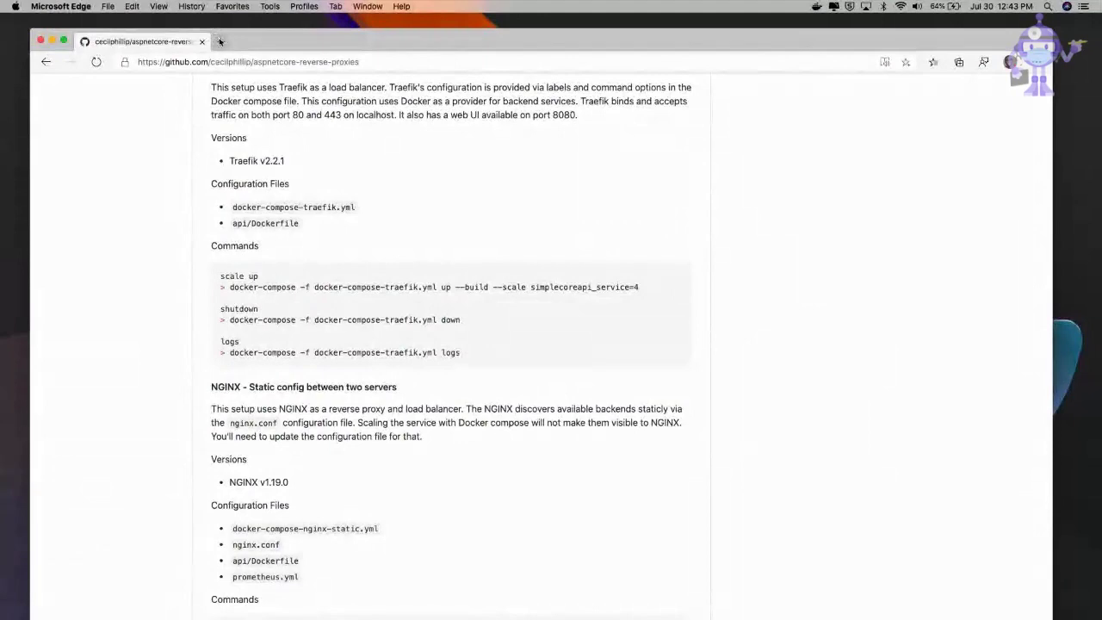
pyautogui.press('super+t')
pyautogui.write('bazl')
pyautogui.press('BackSpace')
pyautogui.press('BackSpace')
pyautogui.press('BackSpace')
pyautogui.press('BackSpace')
pyautogui.write('l')
pyautogui.press('BackSpace')
pyautogui.write('local')
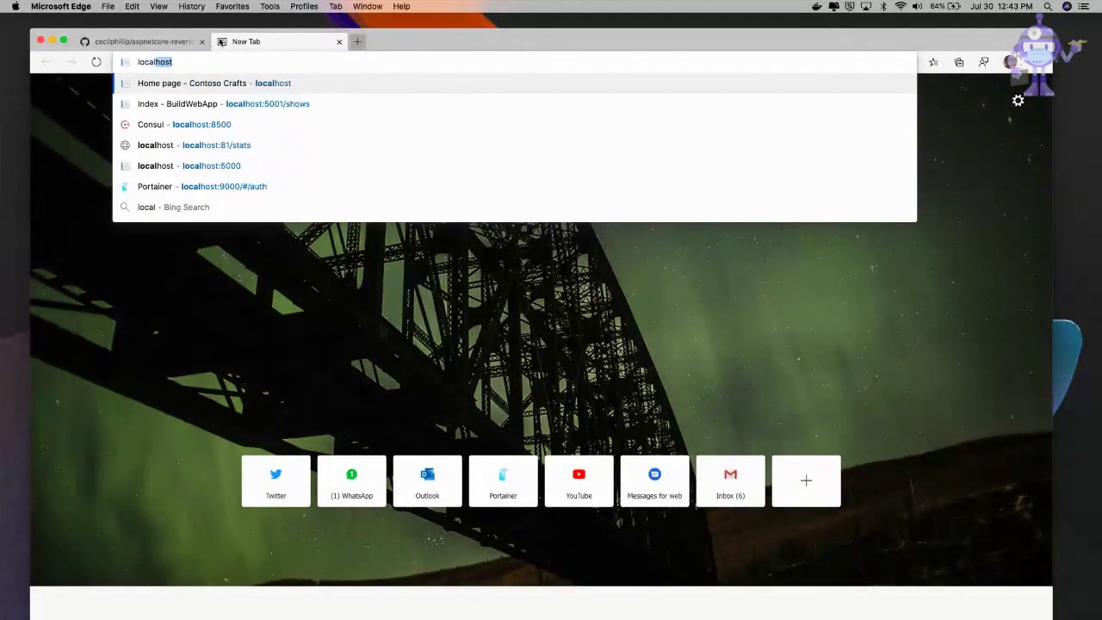
pyautogui.write('host:81')
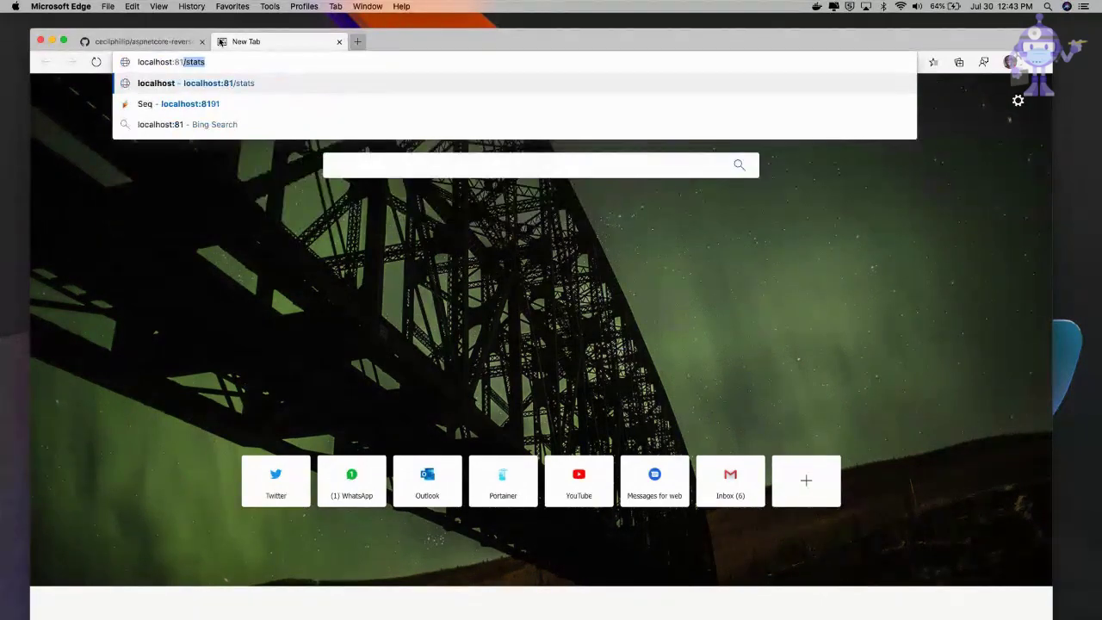
pyautogui.press('Return')
pyautogui.scroll(5, 123, 292)
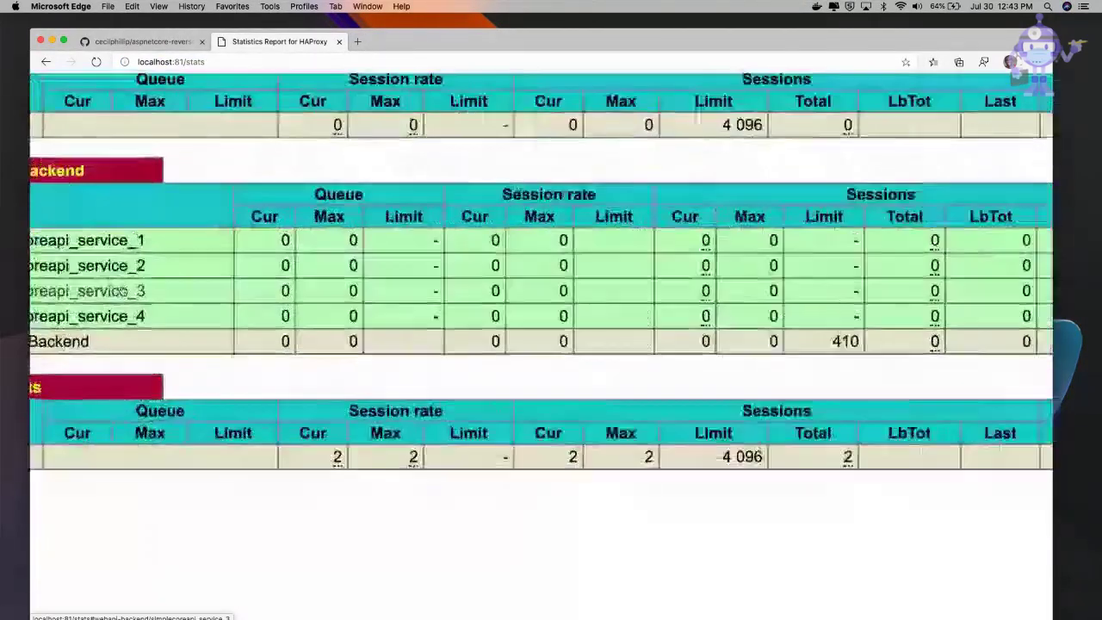
# Compare the entrance and webapi-backend sections of the HAProxy statistics report with their definitions in haproxy.cfg, including the session figures per server
pyautogui.scroll(-1, 123, 293)
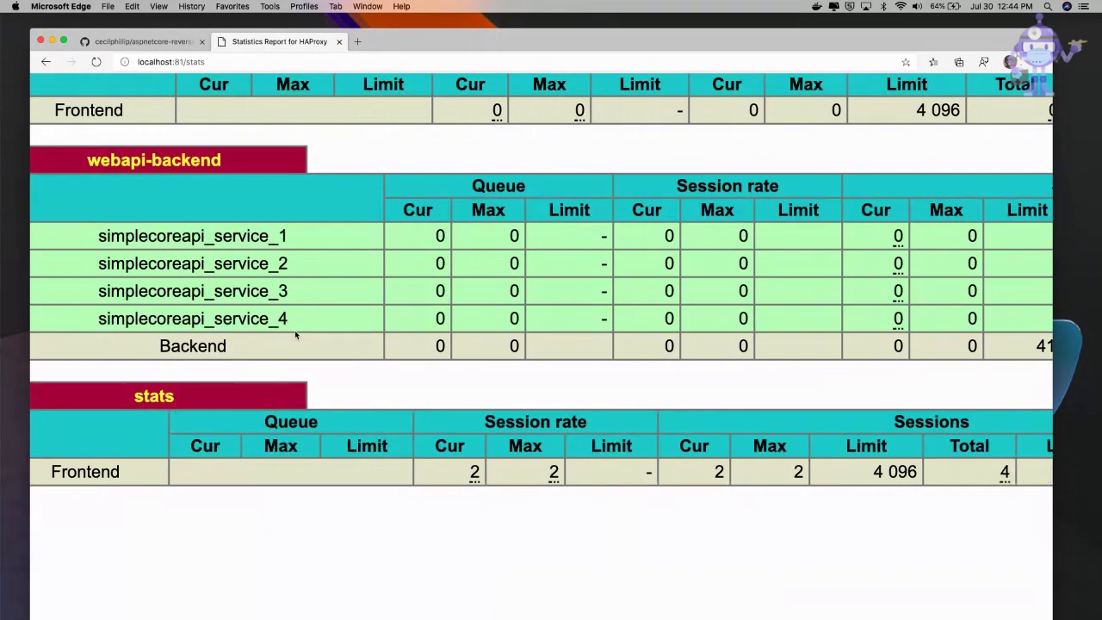
pyautogui.scroll(3, 295, 329)
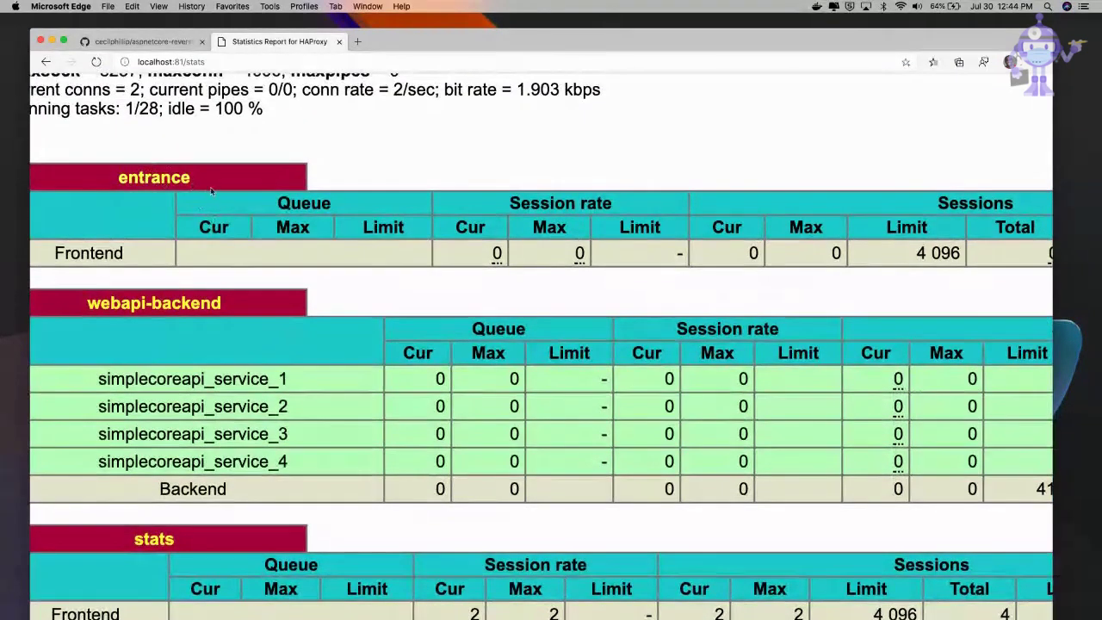
pyautogui.hotkey('ctrl', 'Right')
pyautogui.scroll(2, 169, 172)
pyautogui.click(145, 157)
pyautogui.hotkey('ctrl', 'Left')
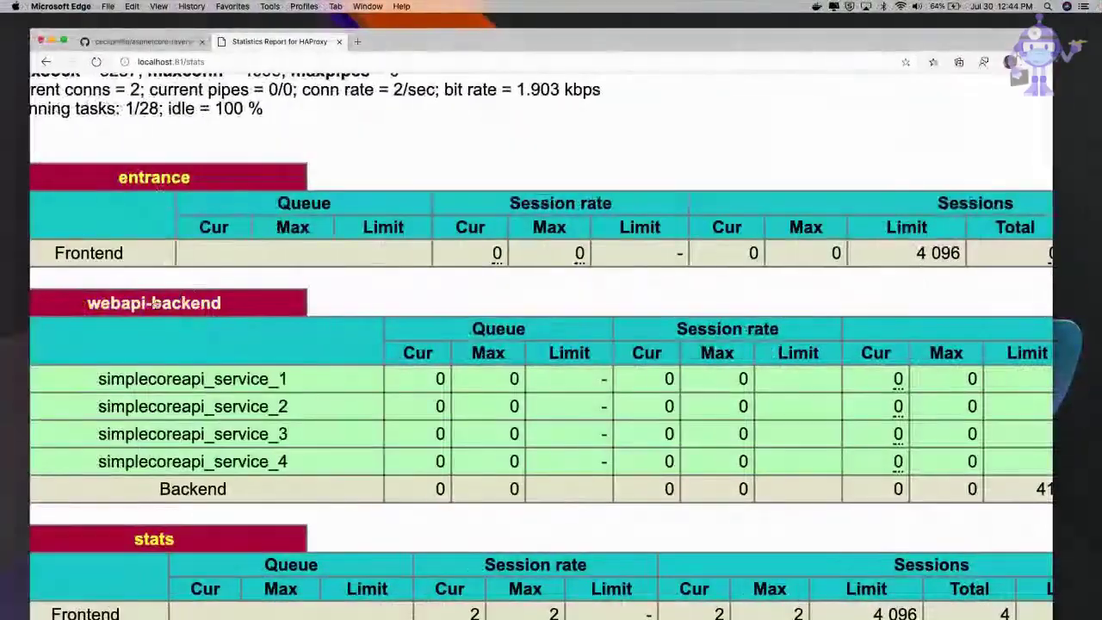
pyautogui.hotkey('ctrl', 'Right')
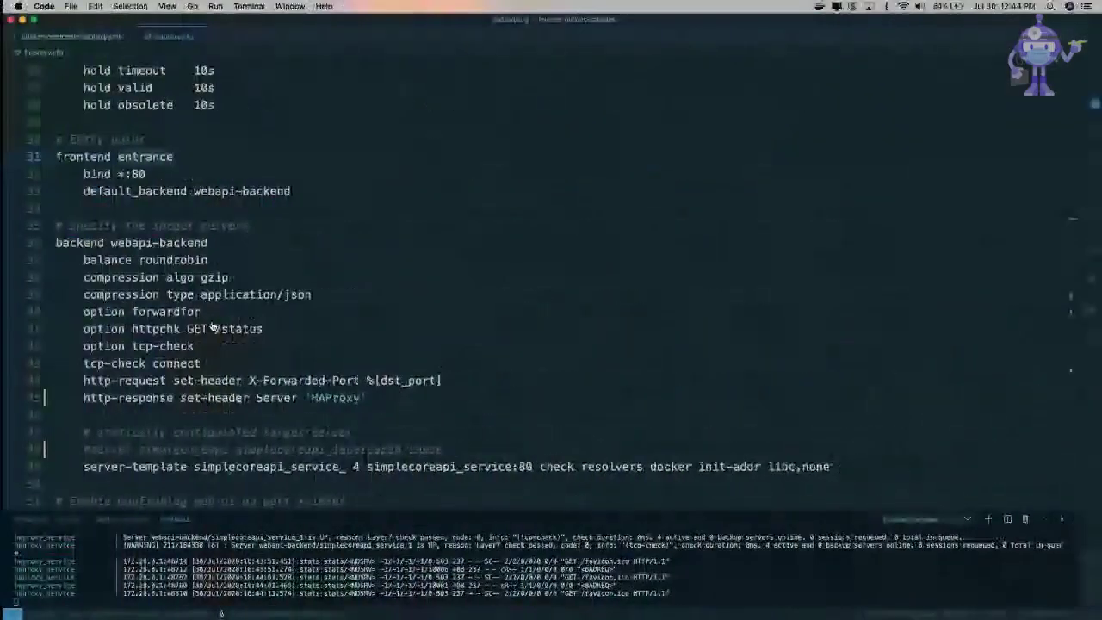
pyautogui.doubleClick(157, 244)
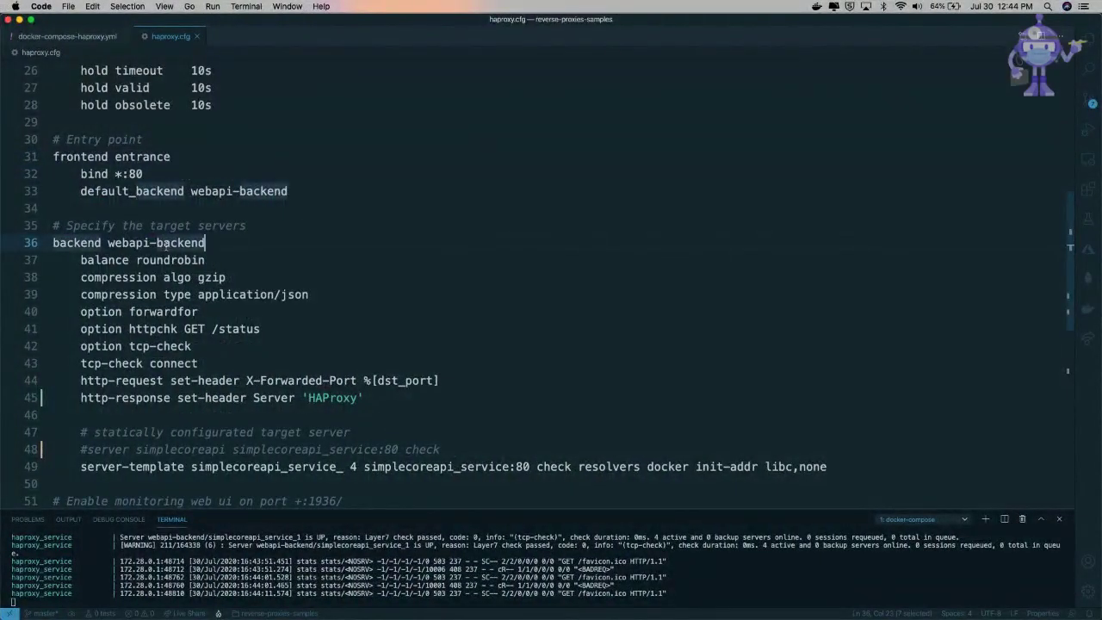
pyautogui.scroll(-2, 199, 392)
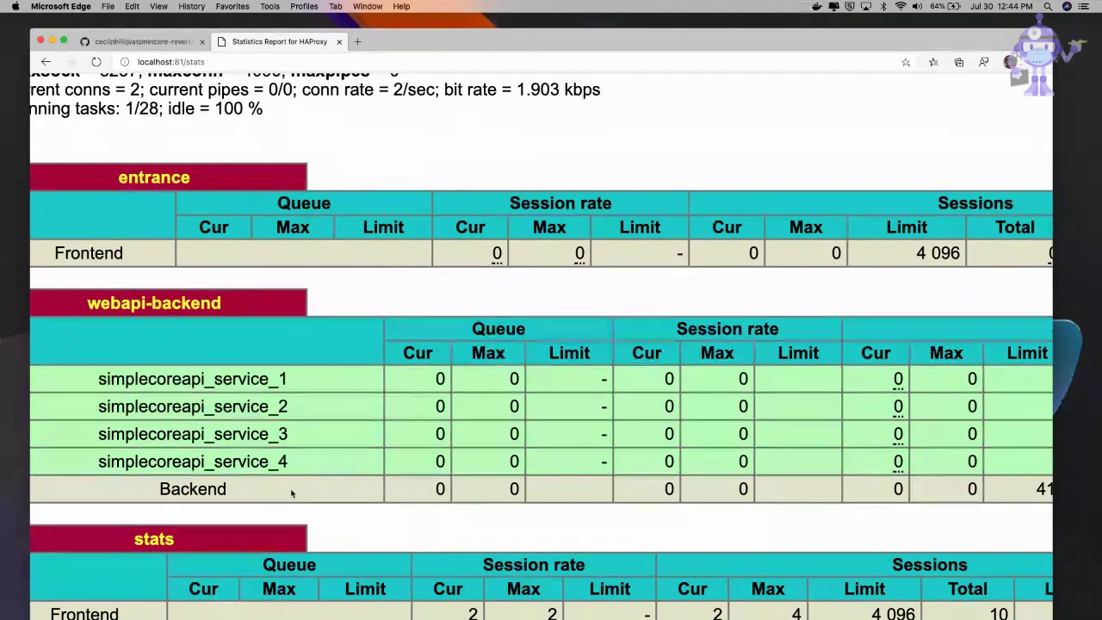
pyautogui.press('super+minus')
pyautogui.press('super+minus')
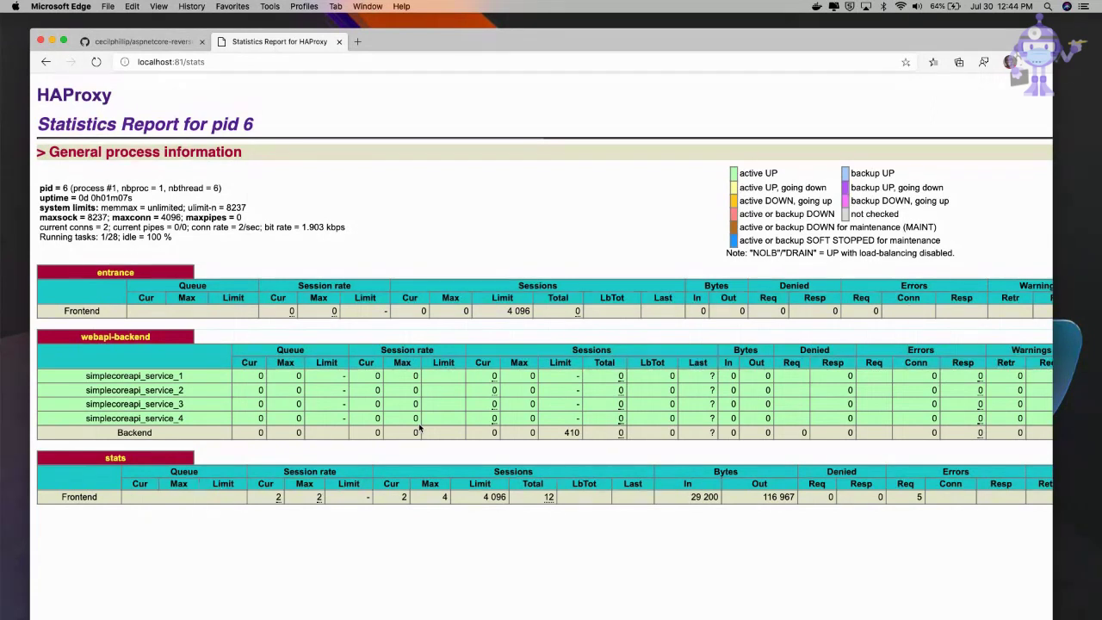
pyautogui.moveTo(495, 377)
# Return to Visual Studio Code, make the terminal slightly taller and stop the running docker-compose services
pyautogui.hotkey('ctrl', 'Right')
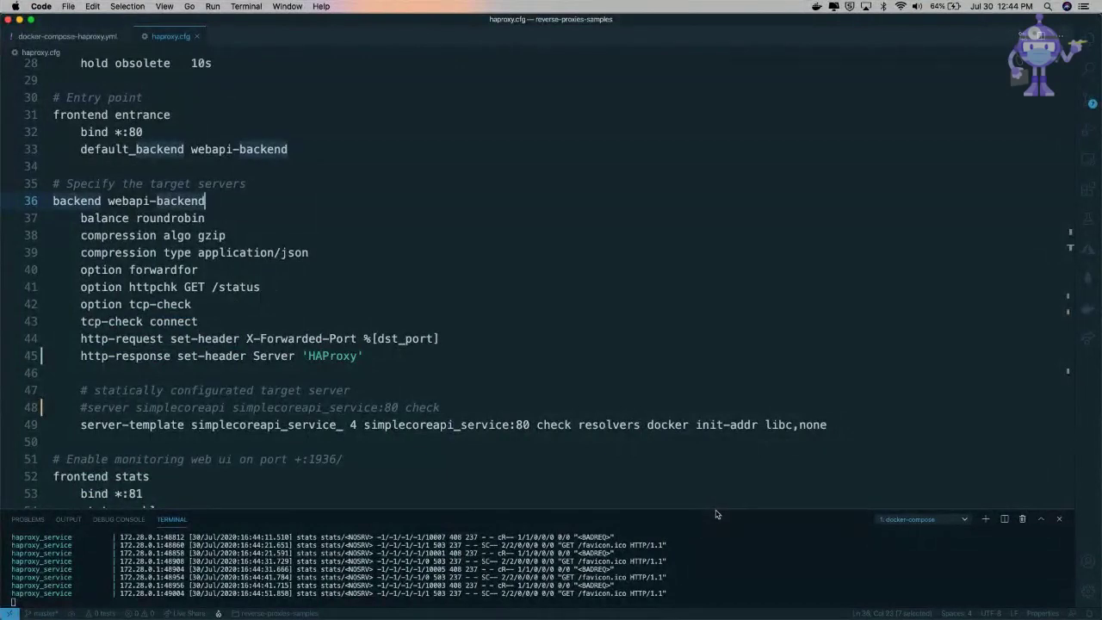
pyautogui.doubleClick(716, 513)
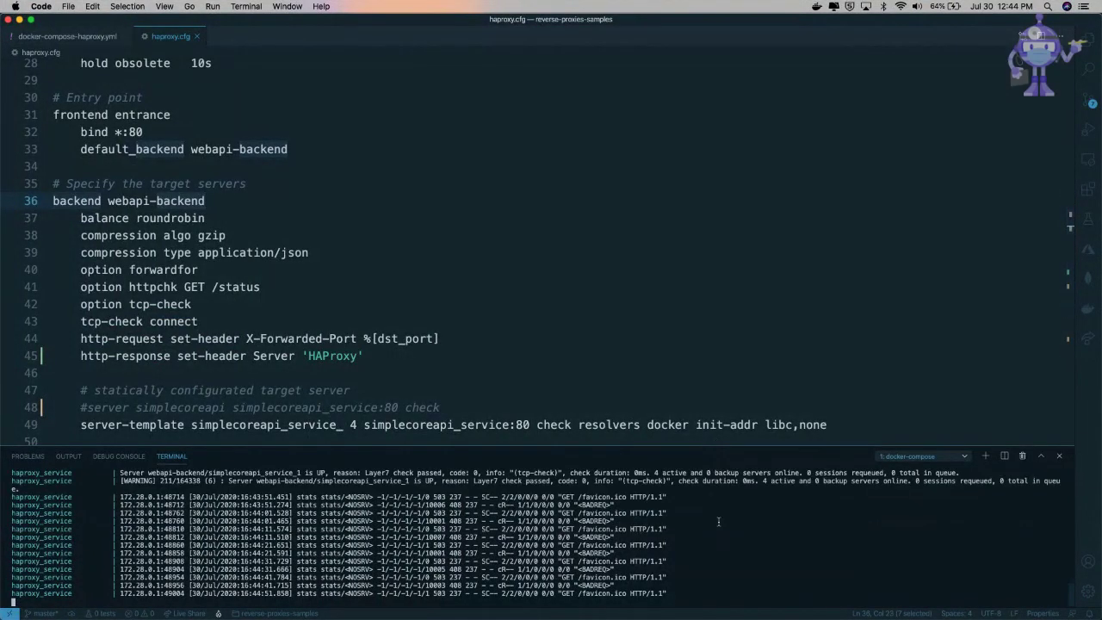
pyautogui.hotkey('ctrl', 'c')
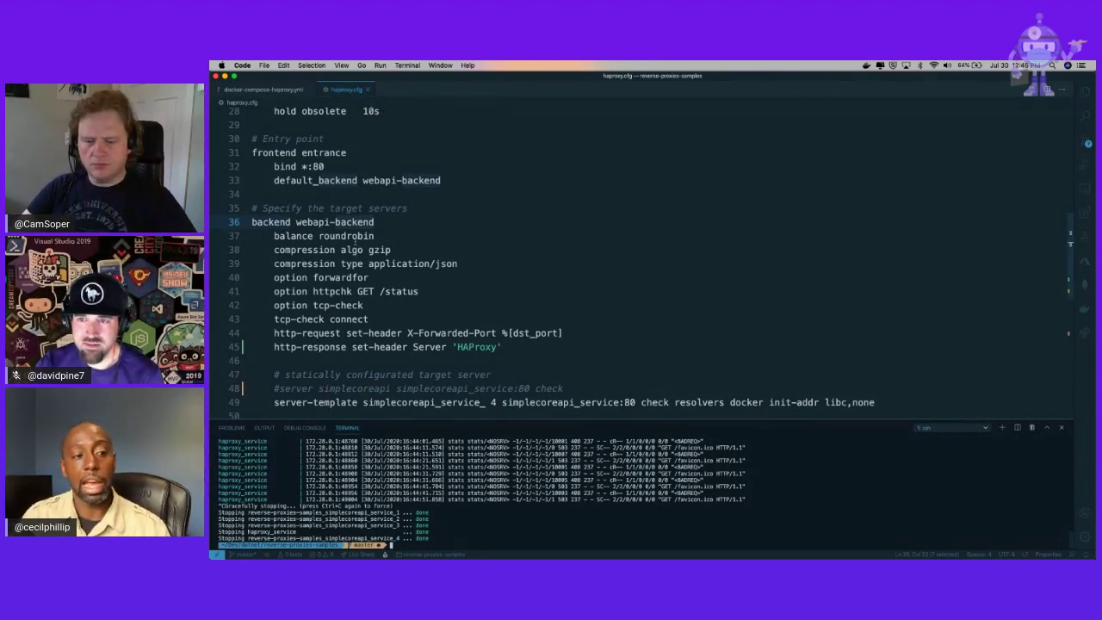
# Point out the roundrobin balance setting, close both open files and open docker-compose-haproxy-consul.yml from the project files
pyautogui.doubleClick(350, 235)
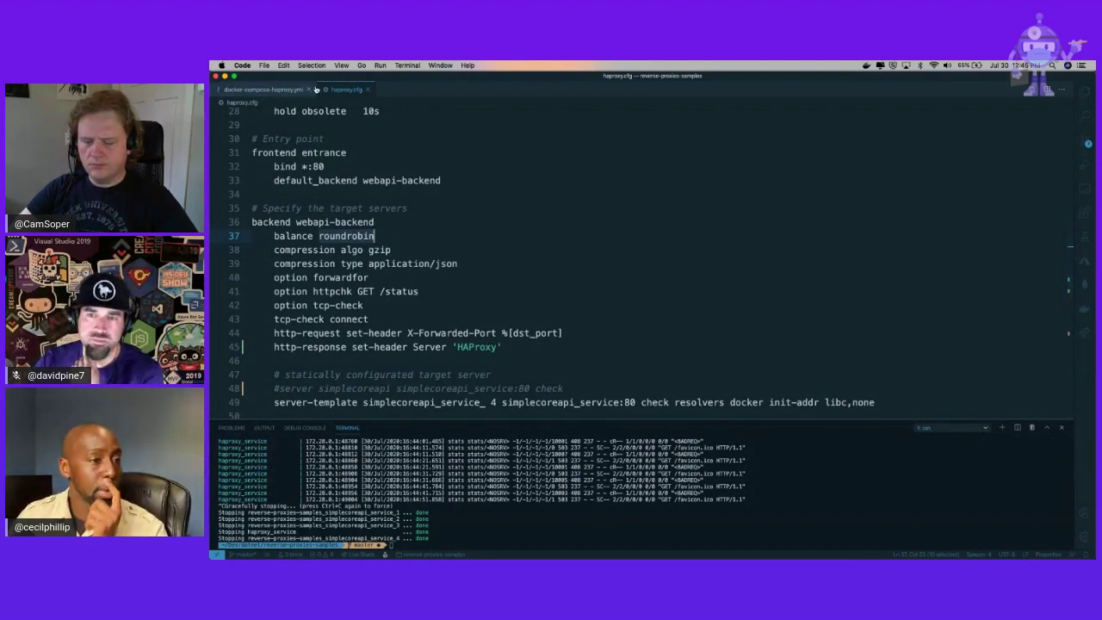
pyautogui.click(316, 90)
pyautogui.click(258, 91)
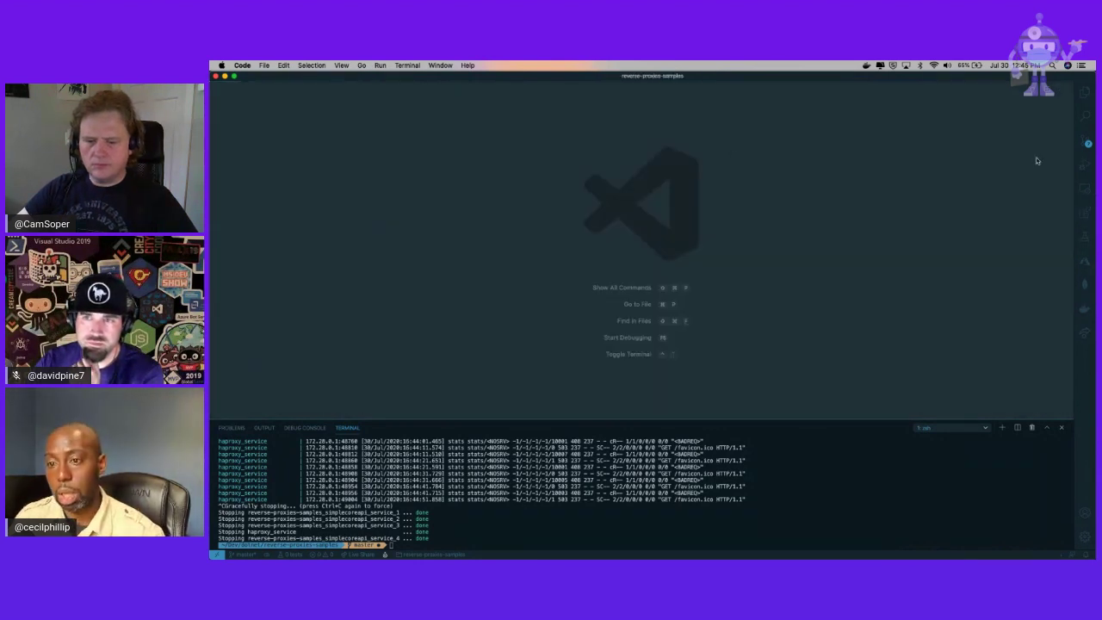
pyautogui.click(1088, 146)
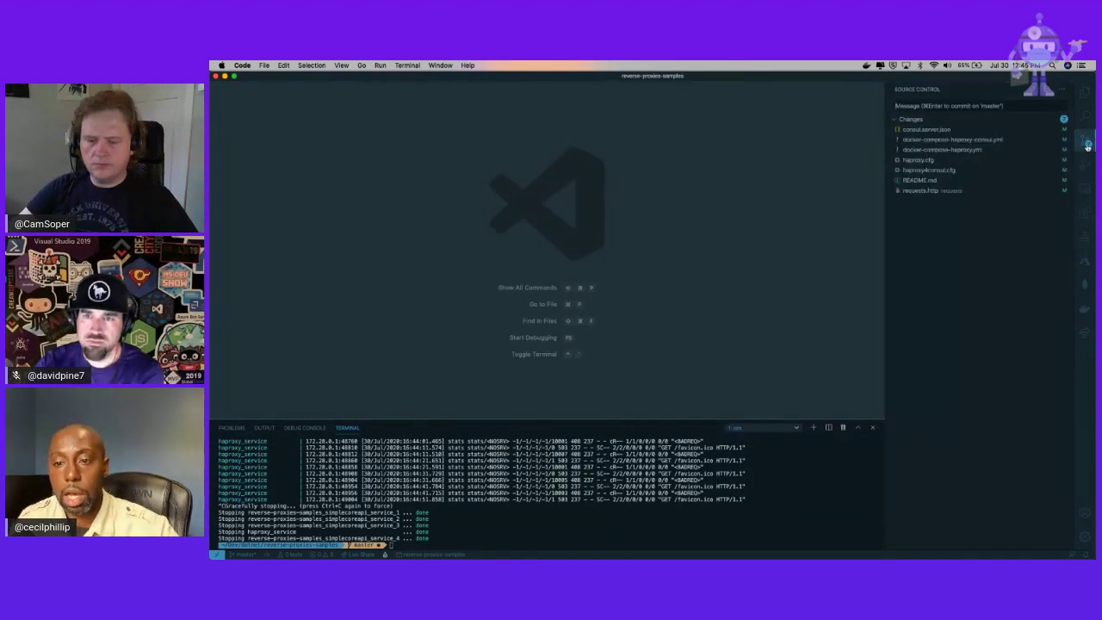
pyautogui.click(1085, 93)
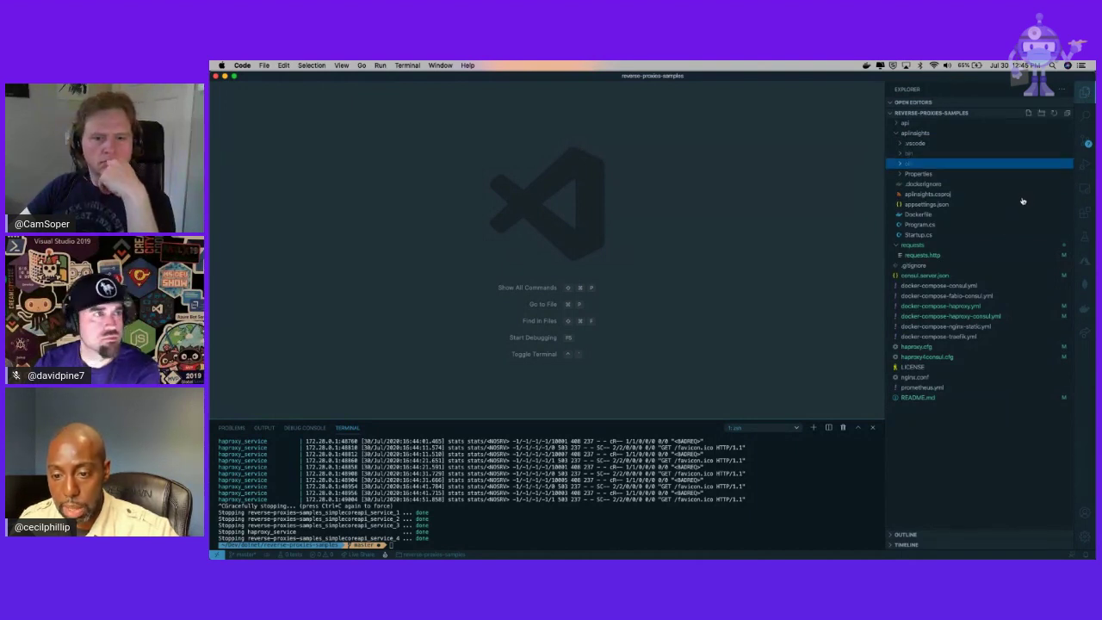
pyautogui.click(964, 316)
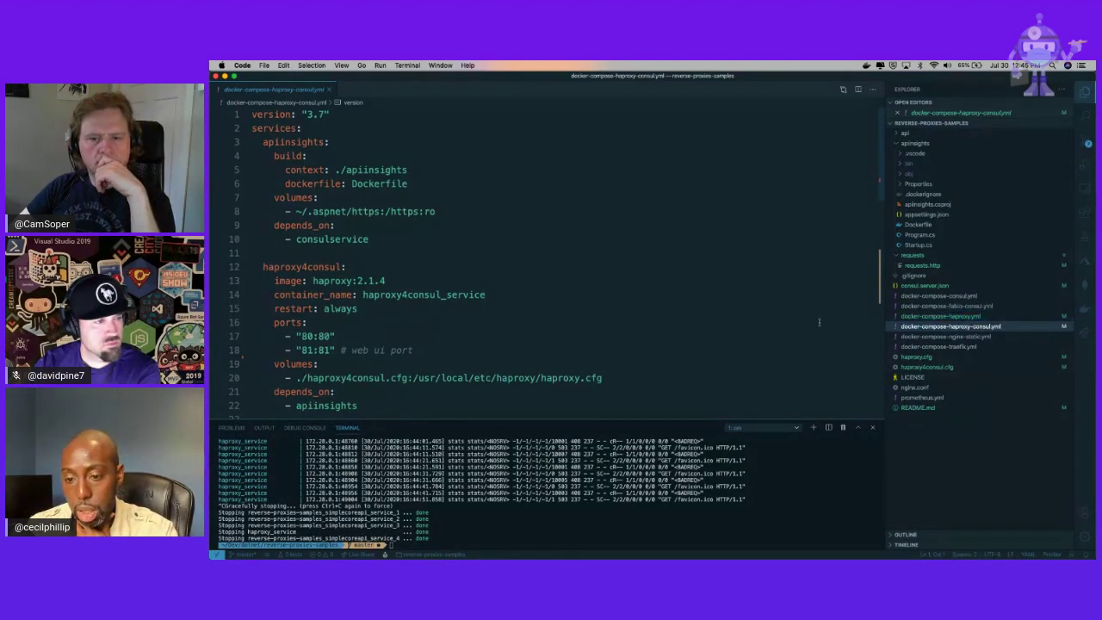
# Remove the stopped containers by running docker-compose -f docker-compose-haproxy.yml down in the terminal
pyautogui.click(684, 487)
pyautogui.press('Up')
pyautogui.press('BackSpace')
pyautogui.press('BackSpace')
pyautogui.press('BackSpace')
pyautogui.press('BackSpace')
pyautogui.press('BackSpace')
pyautogui.press('BackSpace')
pyautogui.press('BackSpace')
pyautogui.press('BackSpace')
pyautogui.press('BackSpace')
pyautogui.press('BackSpace')
pyautogui.press('BackSpace')
pyautogui.press('BackSpace')
pyautogui.press('BackSpace')
pyautogui.press('BackSpace')
pyautogui.press('BackSpace')
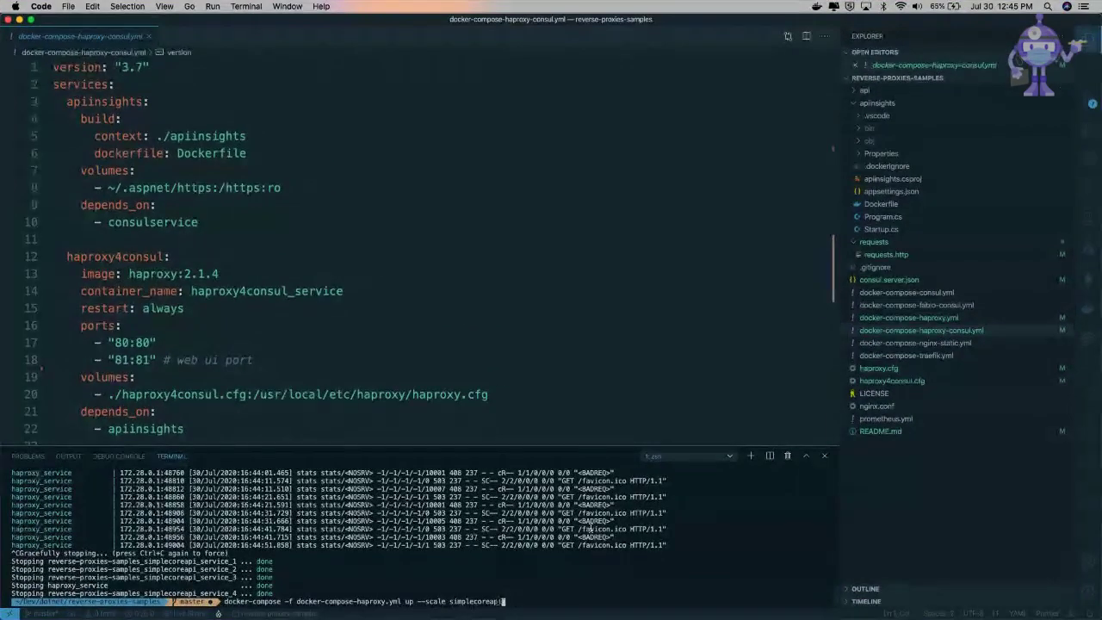
pyautogui.press('BackSpace')
pyautogui.press('BackSpace')
pyautogui.press('BackSpace')
pyautogui.press('BackSpace')
pyautogui.press('BackSpace')
pyautogui.press('BackSpace')
pyautogui.press('BackSpace')
pyautogui.press('BackSpace')
pyautogui.press('BackSpace')
pyautogui.press('BackSpace')
pyautogui.press('BackSpace')
pyautogui.press('BackSpace')
pyautogui.press('BackSpace')
pyautogui.press('BackSpace')
pyautogui.press('BackSpace')
pyautogui.press('BackSpace')
pyautogui.press('BackSpace')
pyautogui.press('BackSpace')
pyautogui.write('down')
pyautogui.press('Return')
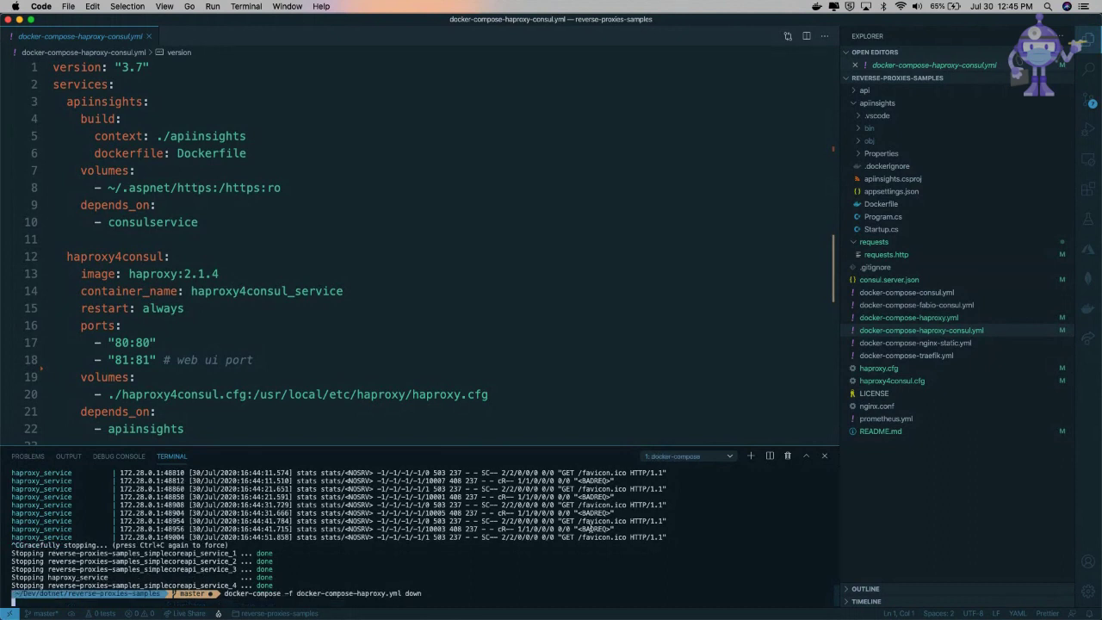
# Review the haproxy4consul and consulservice definitions and start the services with docker-compose -f docker-compose-haproxy-consul.yml up
pyautogui.scroll(-4, 514, 250)
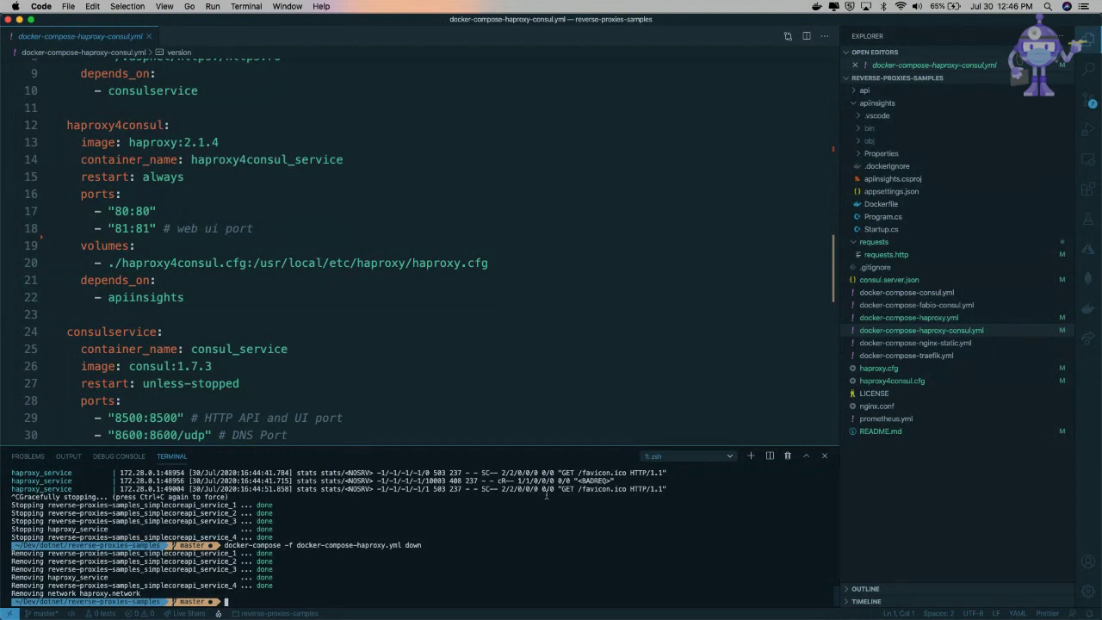
pyautogui.press('Up')
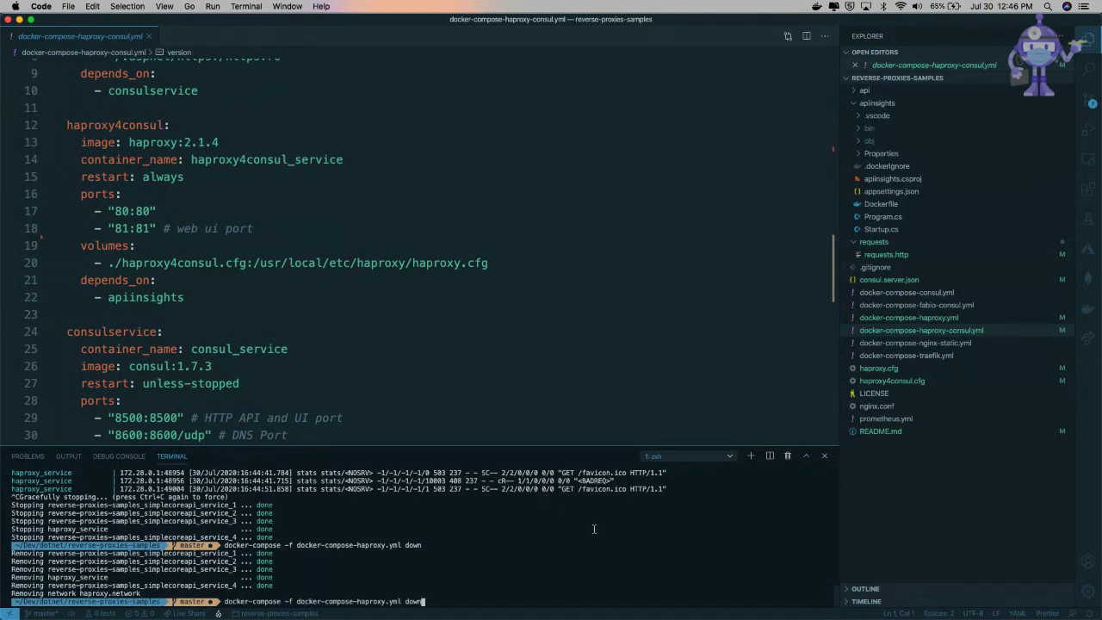
pyautogui.press('BackSpace')
pyautogui.press('BackSpace')
pyautogui.press('BackSpace')
pyautogui.press('BackSpace')
pyautogui.press('BackSpace')
pyautogui.press('BackSpace')
pyautogui.press('BackSpace')
pyautogui.press('BackSpace')
pyautogui.press('BackSpace')
pyautogui.write('-consul.yml up')
pyautogui.press('Return')
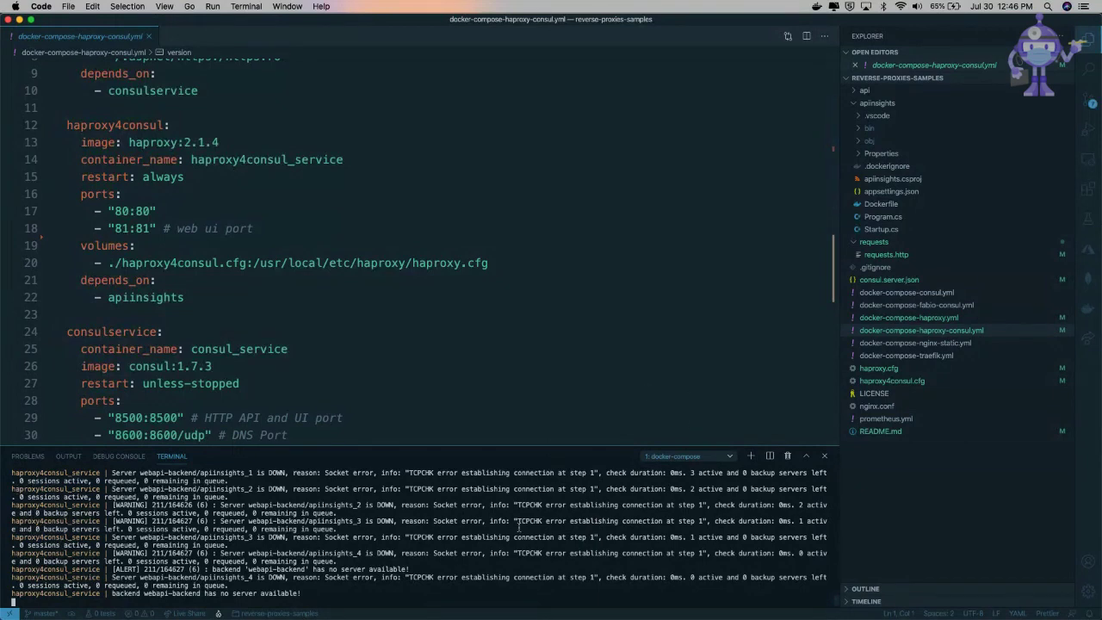
pyautogui.scroll(3, 519, 527)
pyautogui.scroll(-3, 519, 527)
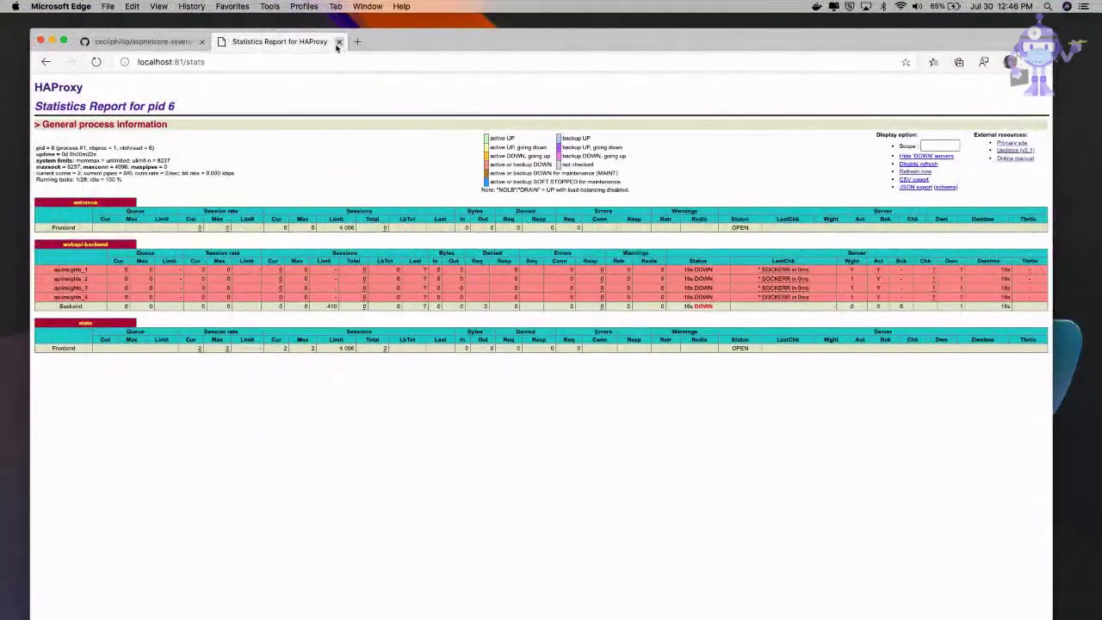
# Try to load localhost:81 in the browser without the /stats path
pyautogui.click(308, 58)
pyautogui.press('Right')
pyautogui.press('BackSpace')
pyautogui.press('BackSpace')
pyautogui.press('BackSpace')
pyautogui.press('BackSpace')
pyautogui.press('BackSpace')
pyautogui.press('BackSpace')
pyautogui.press('Return')
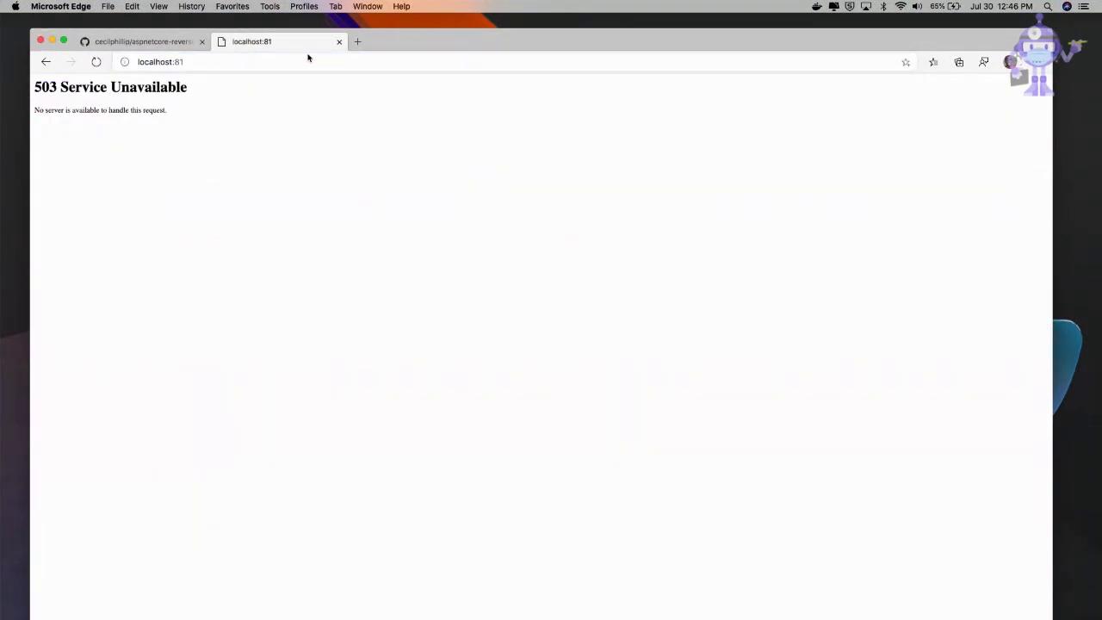
# Load the HAProxy statistics page again at localhost:81/stats
pyautogui.click(295, 61)
pyautogui.press('Right')
pyautogui.write('/')
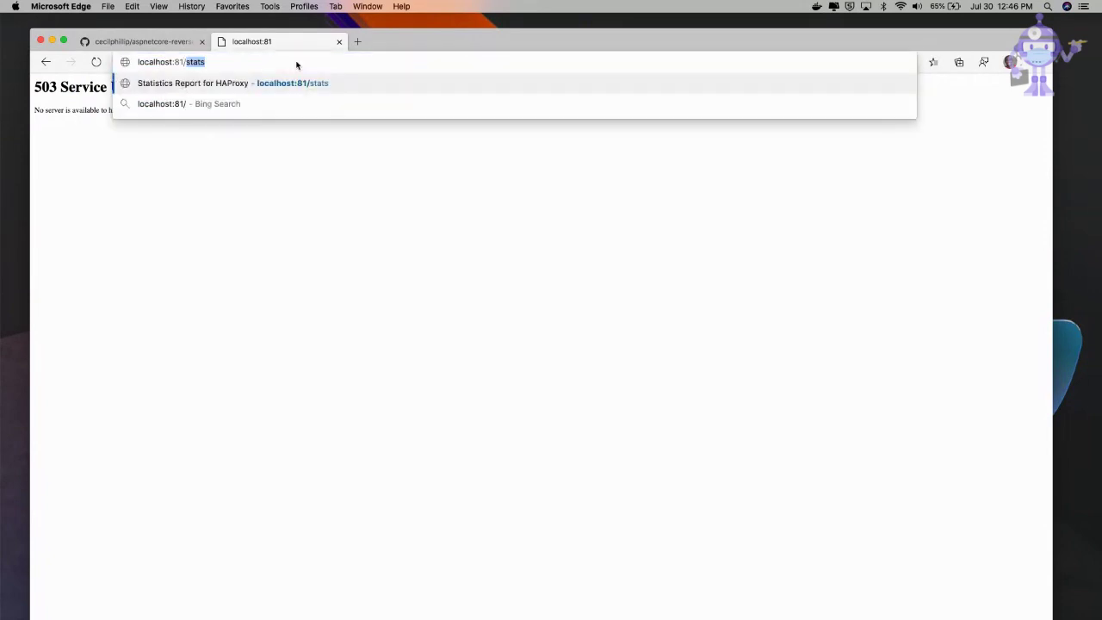
pyautogui.press('Return')
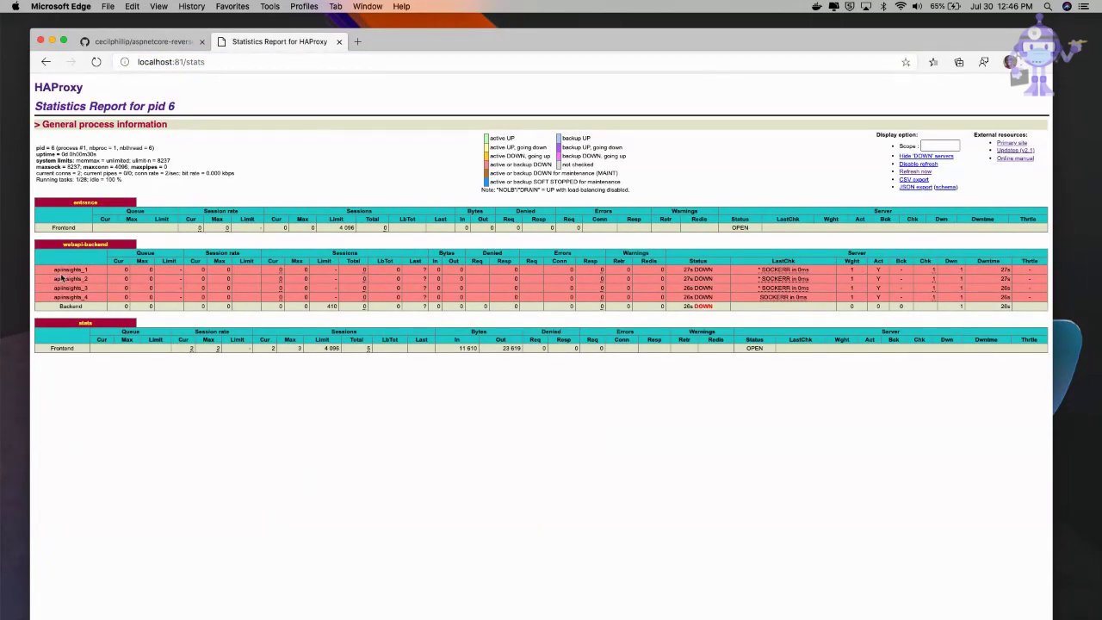
# Check the docker-compose log output against the apiinsights server statuses under webapi-backend in the statistics report, focusing on apiinsights_1
pyautogui.hotkey('ctrl', 'Right')
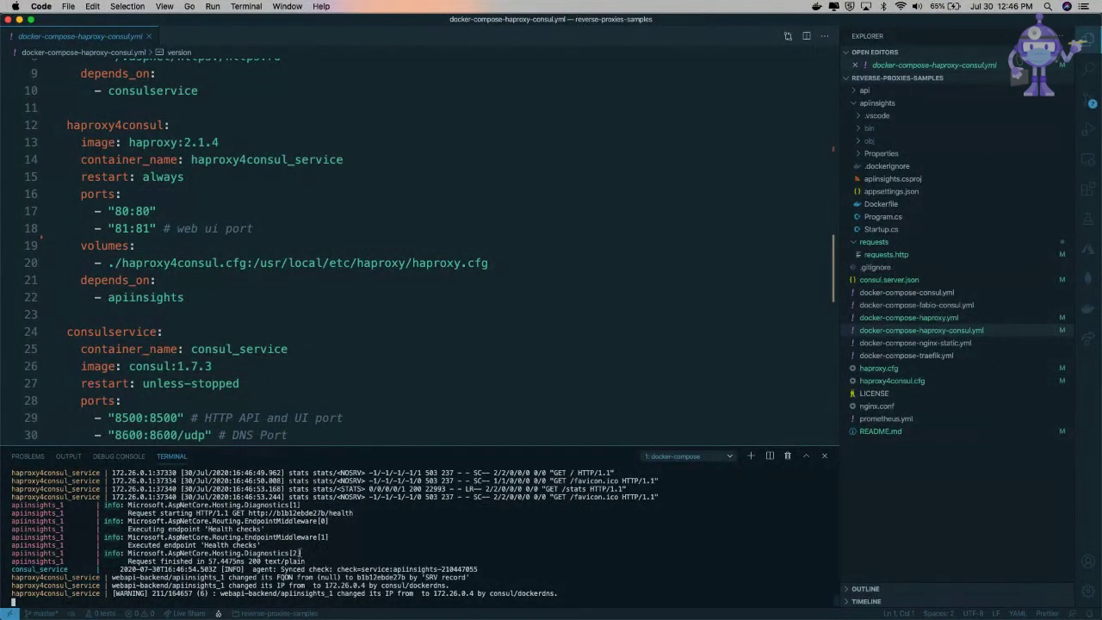
pyautogui.hotkey('ctrl', 'Left')
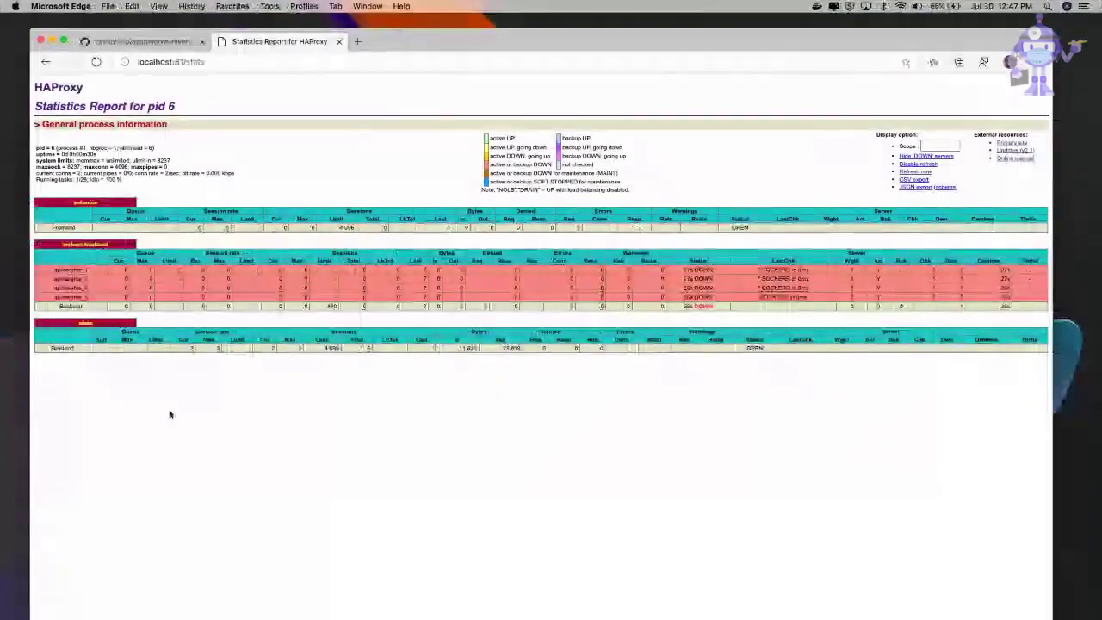
pyautogui.hotkey('ctrl', 'Right')
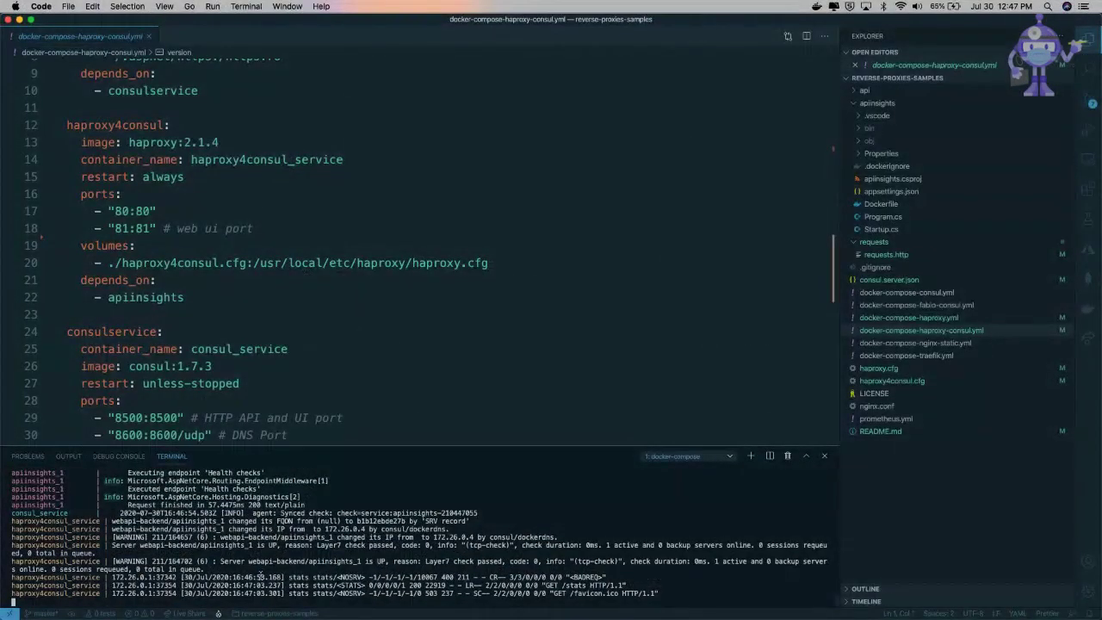
pyautogui.hotkey('ctrl', 'Left')
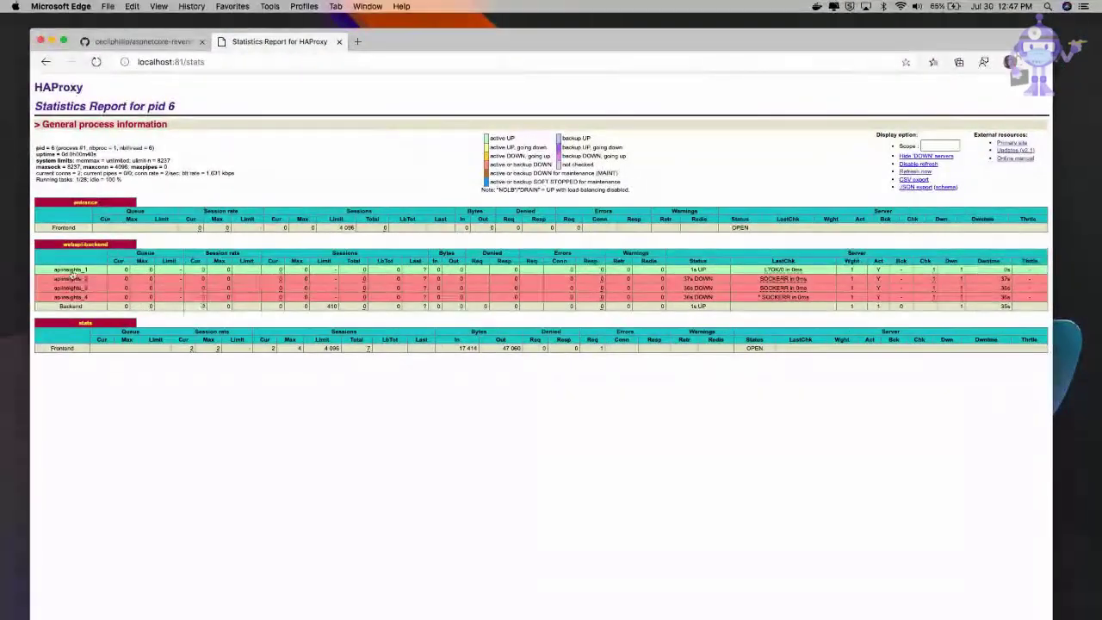
pyautogui.scroll(-1, 62, 264)
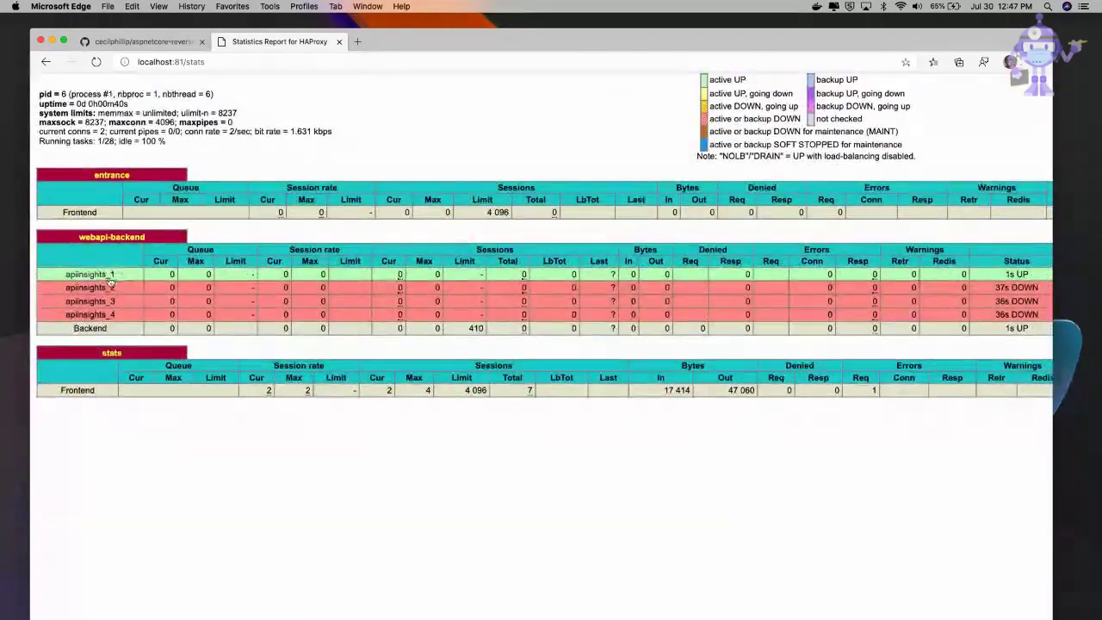
pyautogui.click(109, 275)
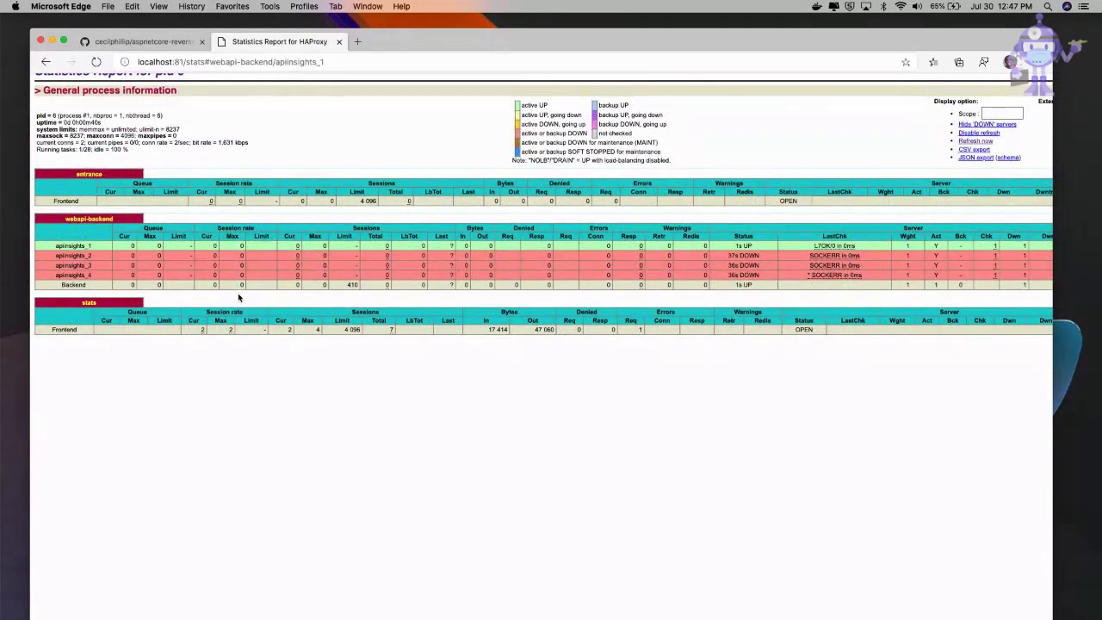
# Switch back to Visual Studio Code and open haproxy4consul.cfg
pyautogui.hotkey('ctrl', 'Right')
pyautogui.click(913, 382)
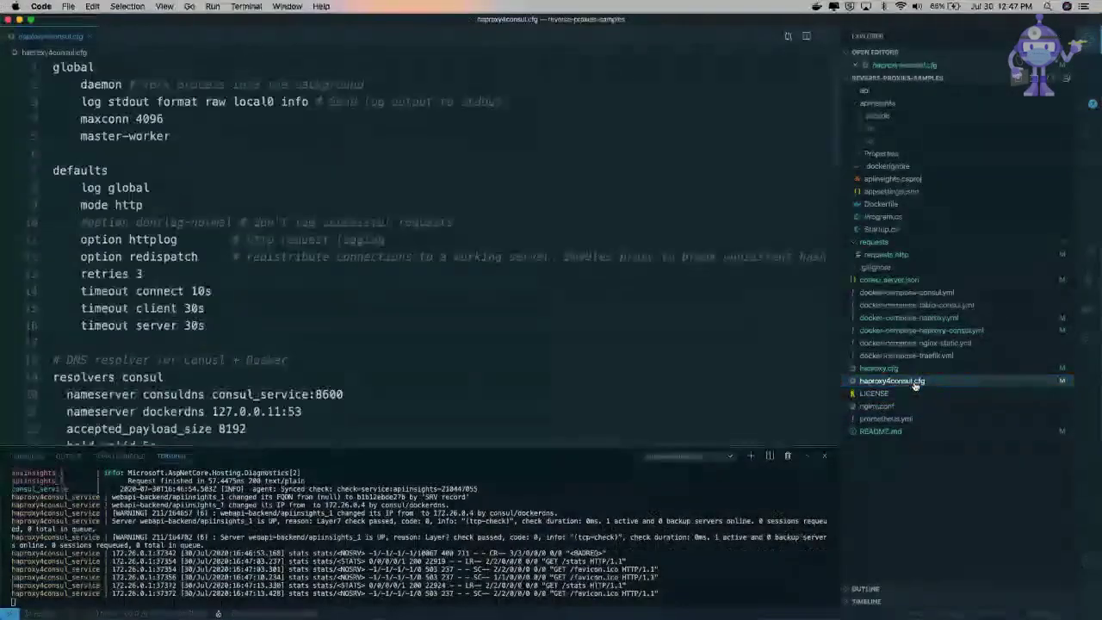
# Locate the consuldns nameserver in the consul resolvers section of haproxy4consul.cfg and highlight its name
pyautogui.scroll(-5, 206, 265)
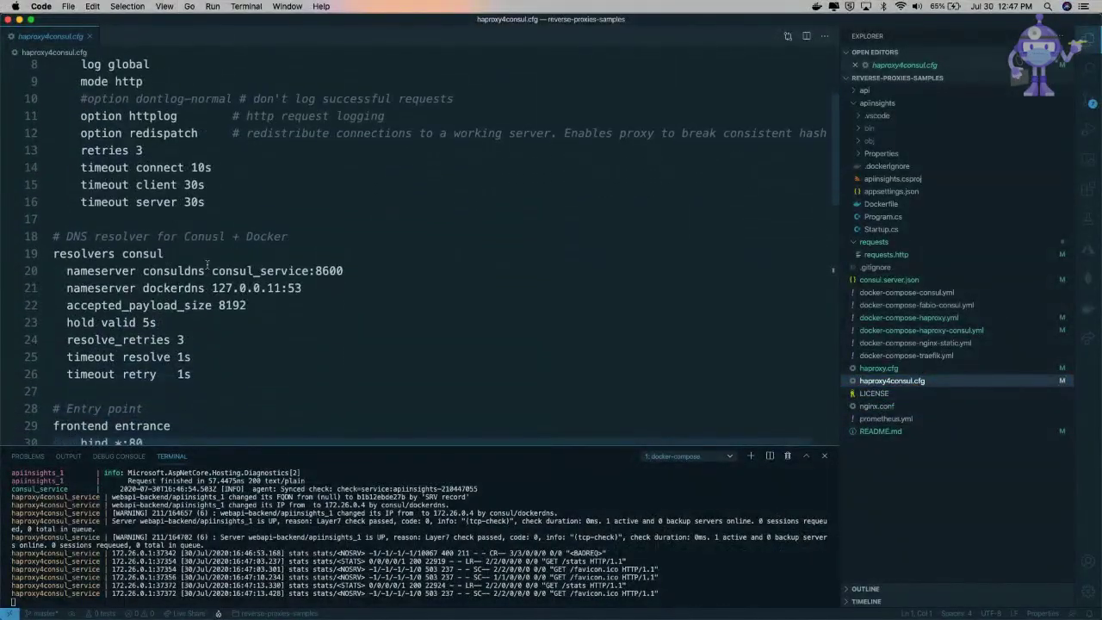
pyautogui.doubleClick(178, 271)
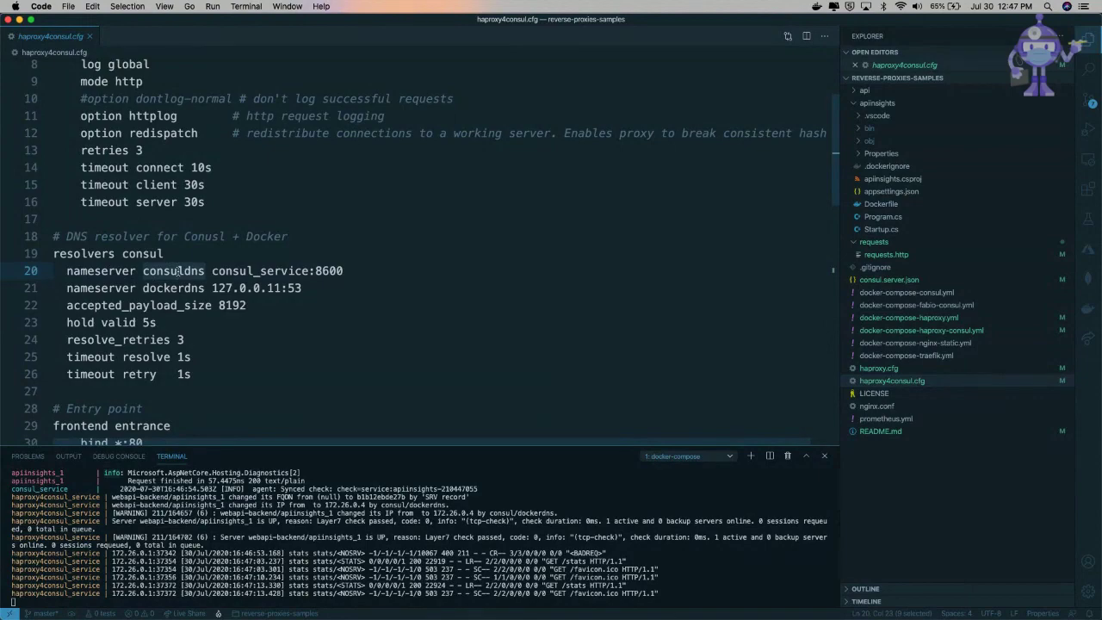
# Switch to Microsoft Edge and open the Consul web interface at localhost:8500 in a new tab
pyautogui.hotkey('ctrl', 'Left')
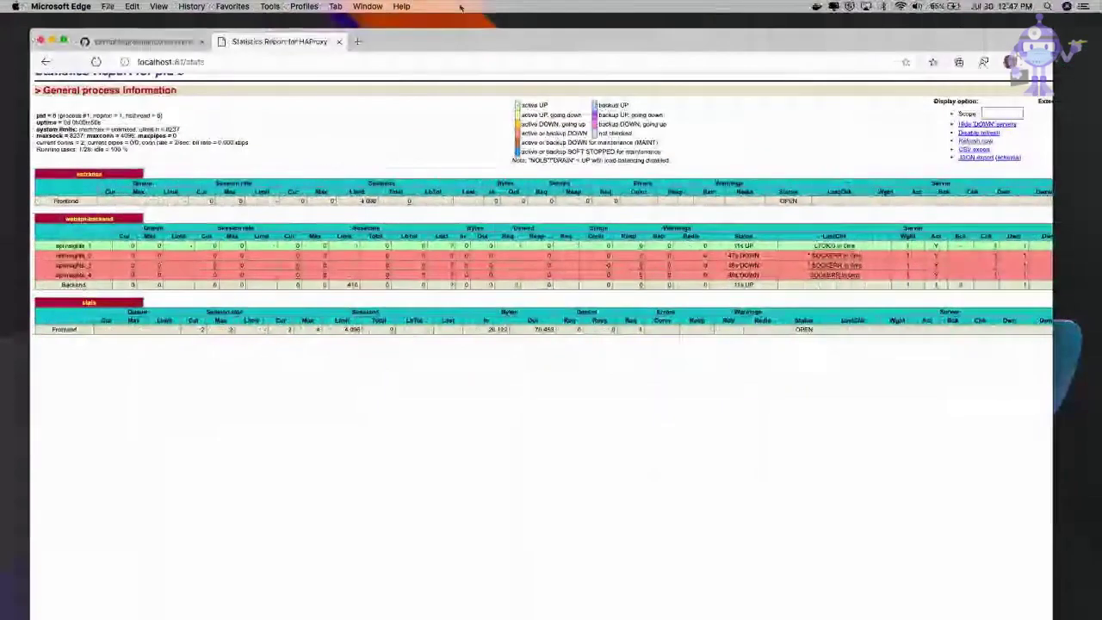
pyautogui.click(357, 41)
pyautogui.write('loca')
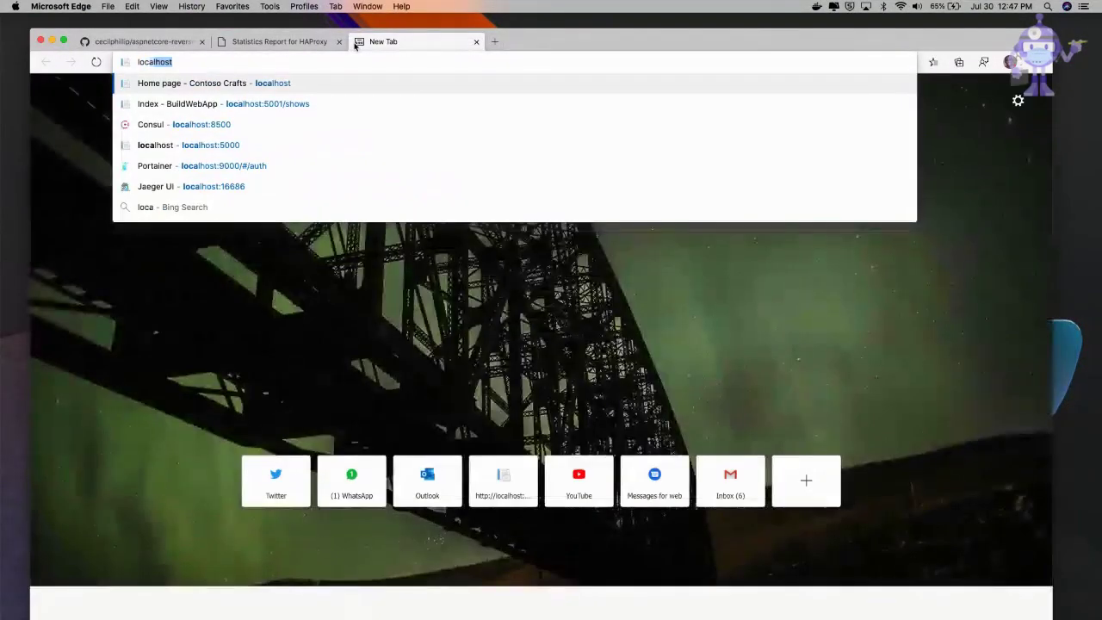
pyautogui.write('lhost:')
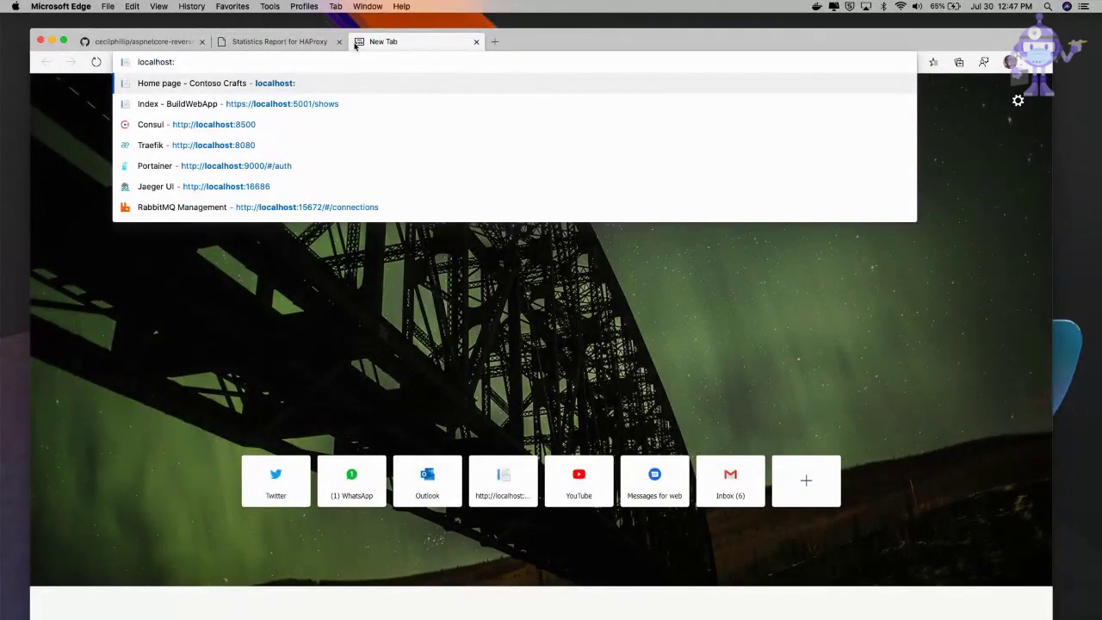
pyautogui.write('8500')
pyautogui.press('Return')
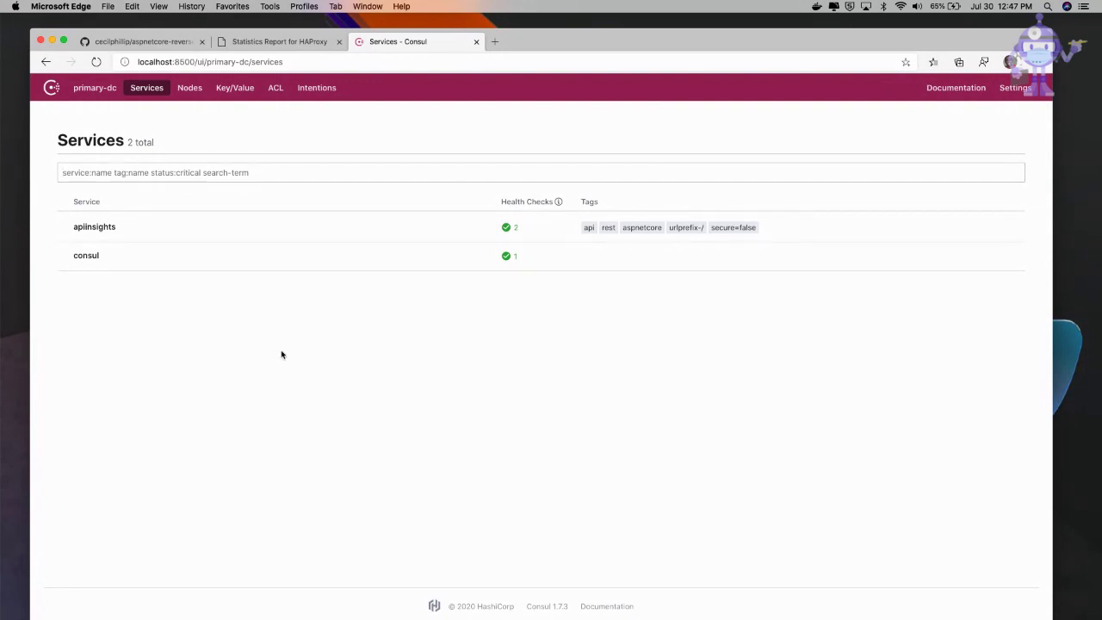
# View the registered instances of the apiinsights service in Consul, and return to the HAProxy statistics report
pyautogui.click(100, 230)
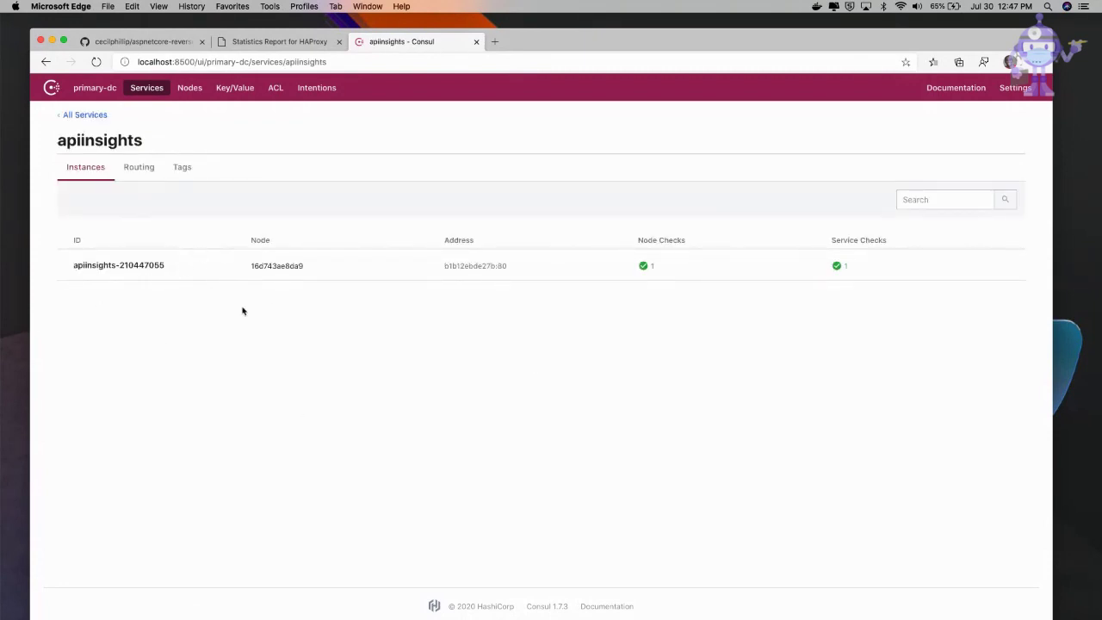
pyautogui.click(293, 41)
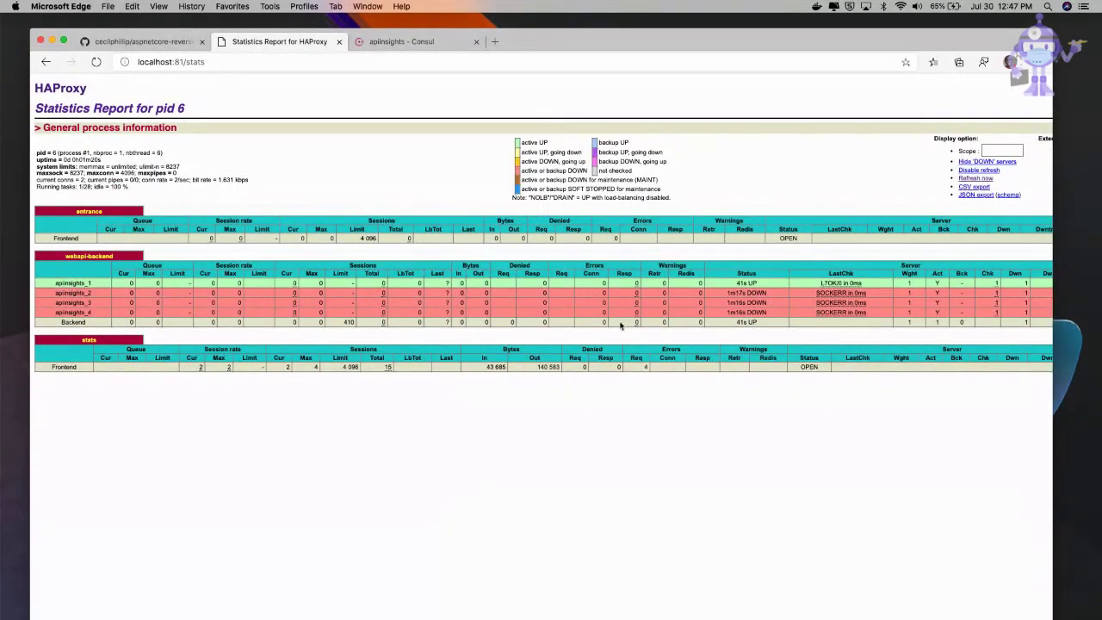
# Switch back to Visual Studio Code and review the consuldns and dockerdns nameserver lines in haproxy4consul.cfg
pyautogui.hotkey('ctrl', 'Right')
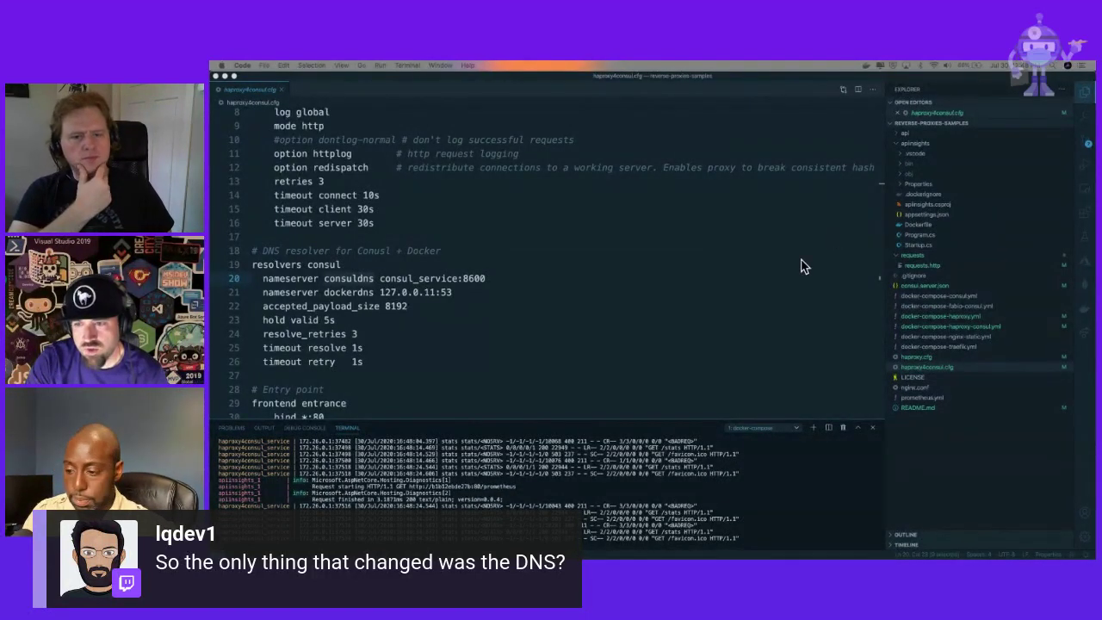
pyautogui.click(519, 270)
pyautogui.click(482, 292)
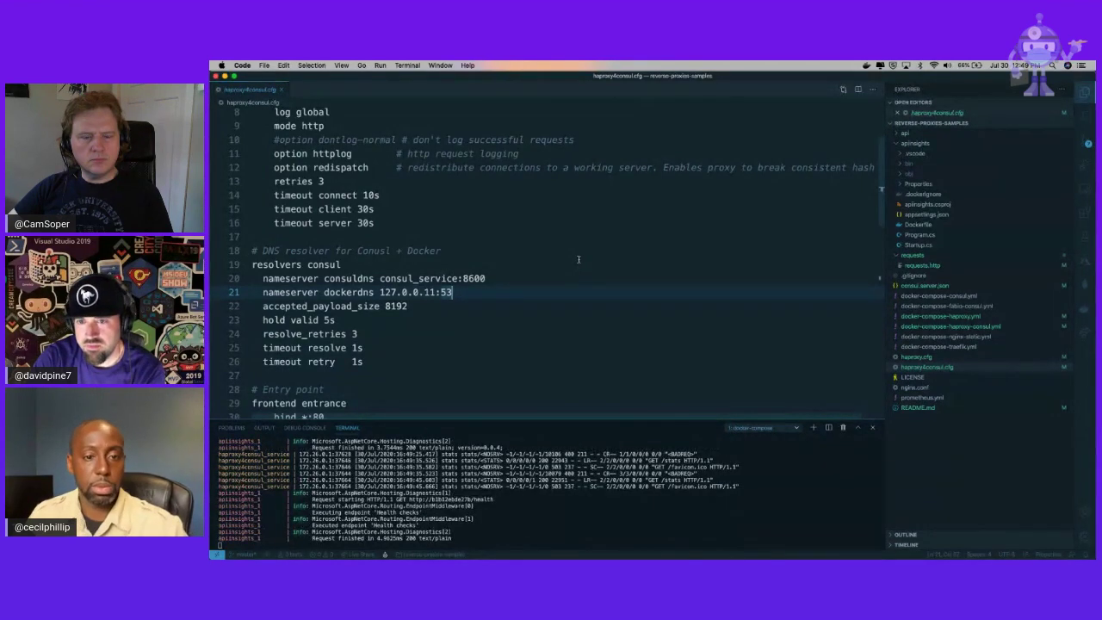
# Switch to Microsoft Edge and examine the apiinsights servers under webapi-backend in the HAProxy statistics report
pyautogui.hotkey('ctrl', 'Left')
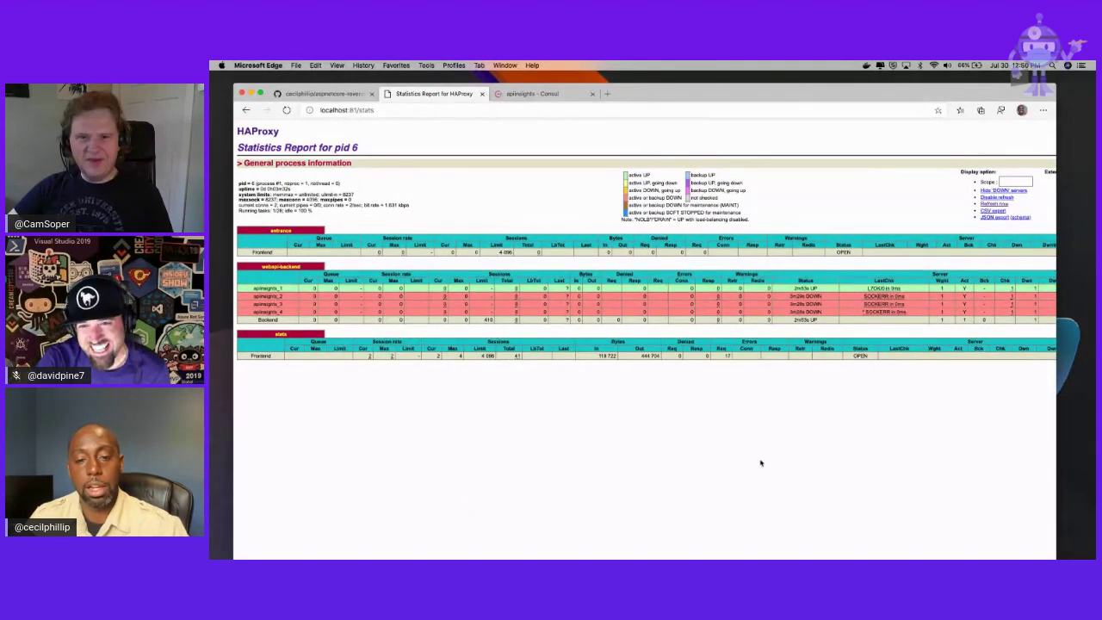
pyautogui.scroll(2, 888, 289)
pyautogui.scroll(2, 888, 289)
pyautogui.hscroll(-5, 888, 288)
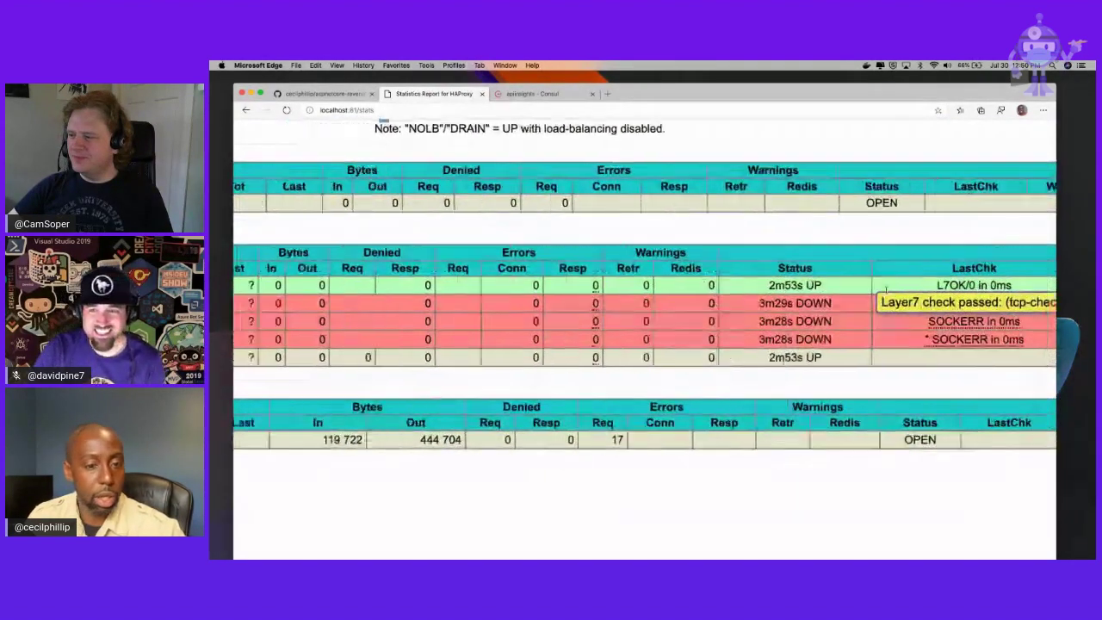
pyautogui.scroll(-4, 578, 318)
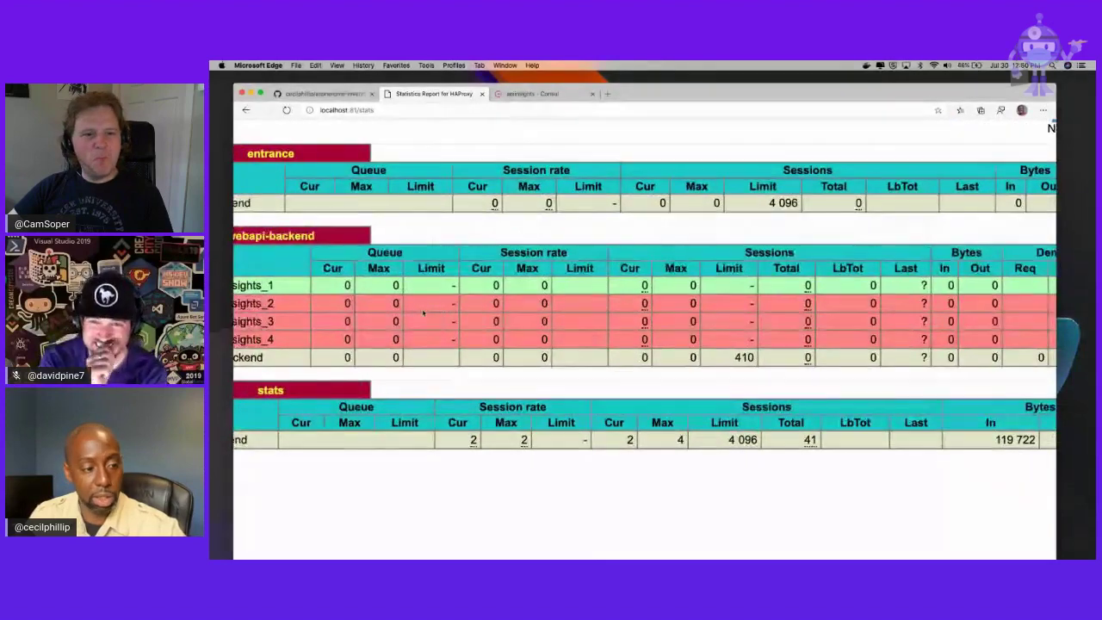
# Return to Visual Studio Code, stop the running docker-compose services, and enlarge and clear the terminal
pyautogui.hotkey('ctrl', 'Right')
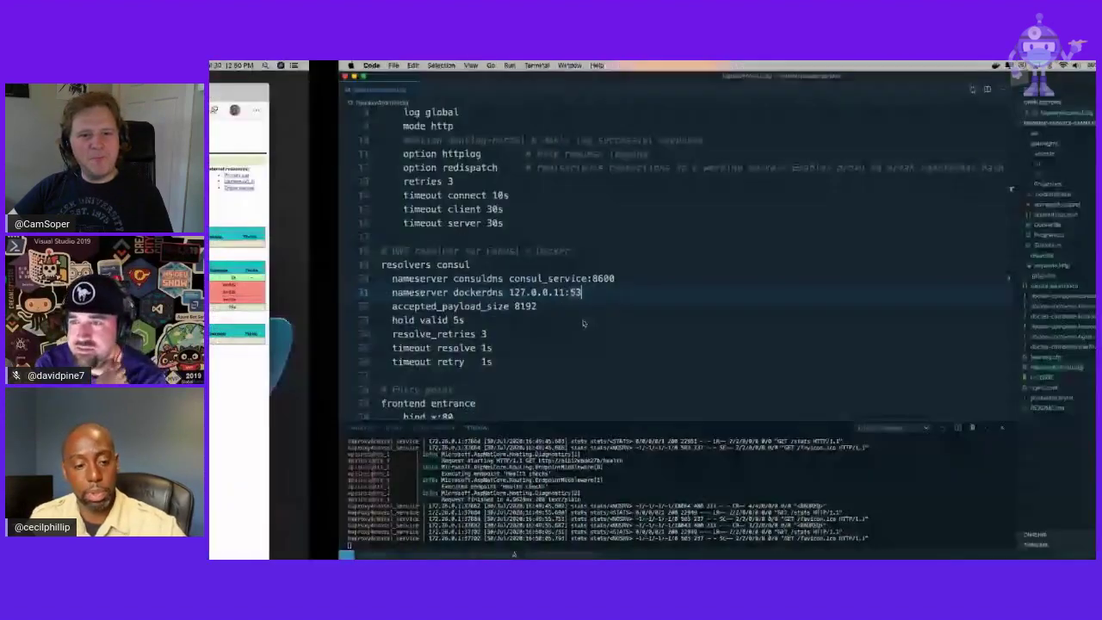
pyautogui.hotkey('ctrl', 'c')
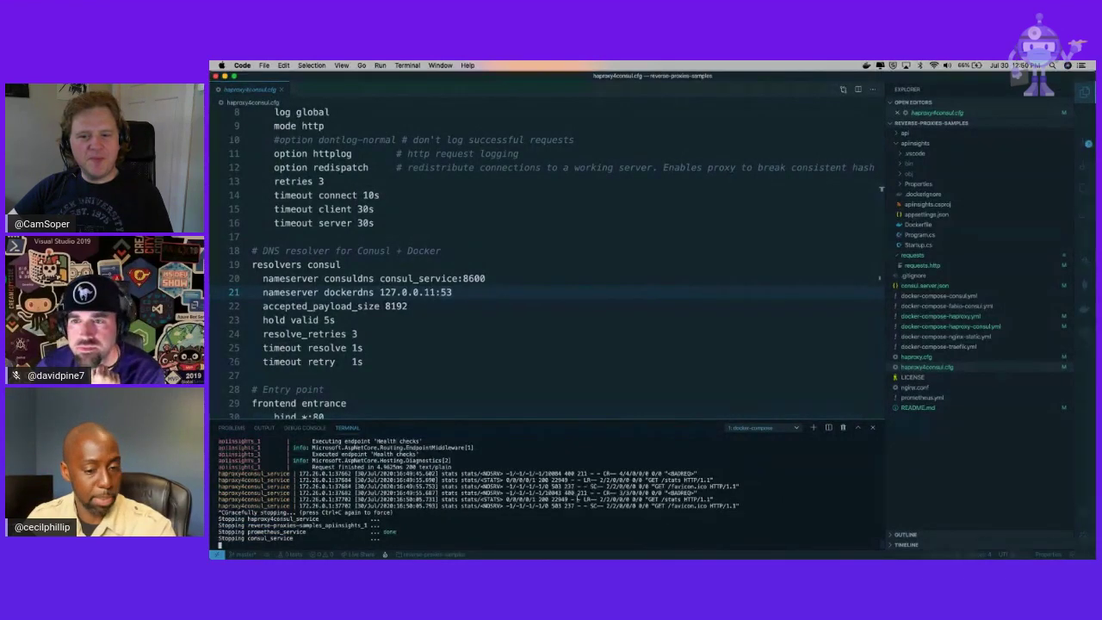
pyautogui.moveTo(581, 417); pyautogui.dragTo(580, 287)
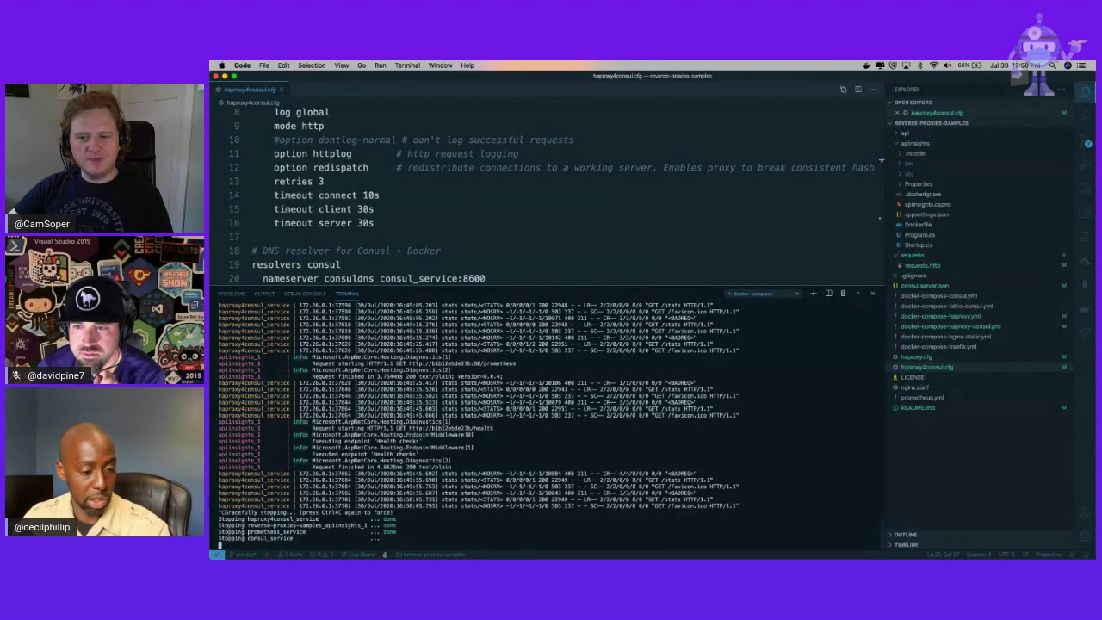
pyautogui.press('super+k')
# Prepare the command docker-compose -f docker-compose-haproxy-consul.yml up --scale apiinsights=4 from the previous one, leaving out the --build option
pyautogui.press('Up')
pyautogui.write('--build --scale apiinsights=4')
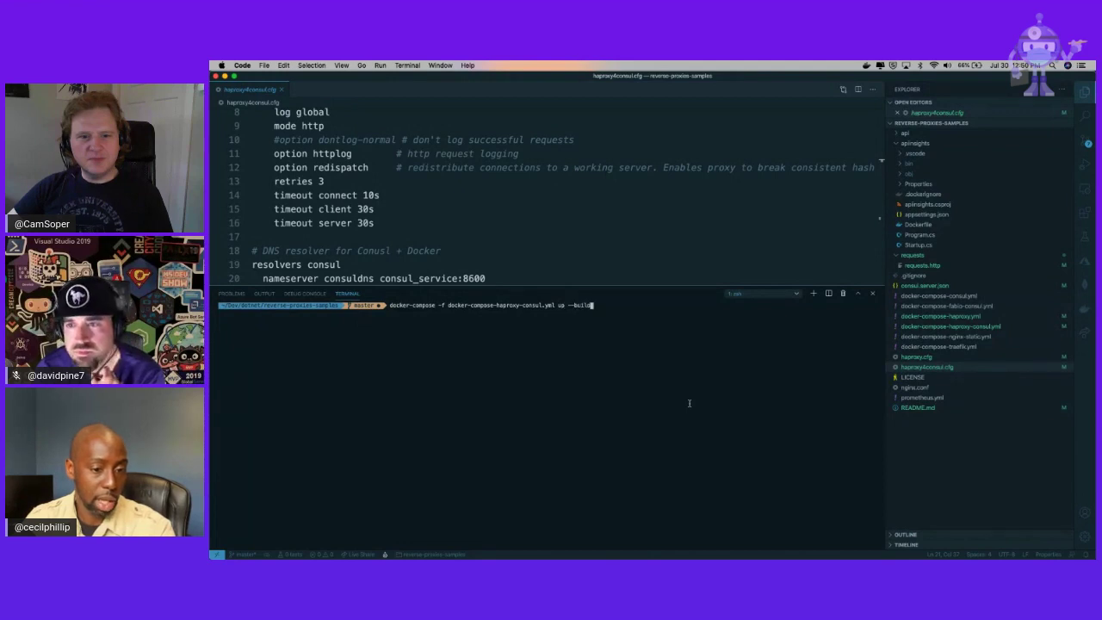
pyautogui.press('Left')
pyautogui.press('Left')
pyautogui.press('Left')
pyautogui.press('Left')
pyautogui.press('Left')
pyautogui.press('Left')
pyautogui.press('Left')
pyautogui.press('Left')
pyautogui.press('Left')
pyautogui.press('Left')
pyautogui.press('Left')
pyautogui.press('Left')
pyautogui.press('Left')
pyautogui.press('Left')
pyautogui.press('Left')
pyautogui.press('Left')
pyautogui.press('Left')
pyautogui.press('Left')
pyautogui.press('Left')
pyautogui.press('Left')
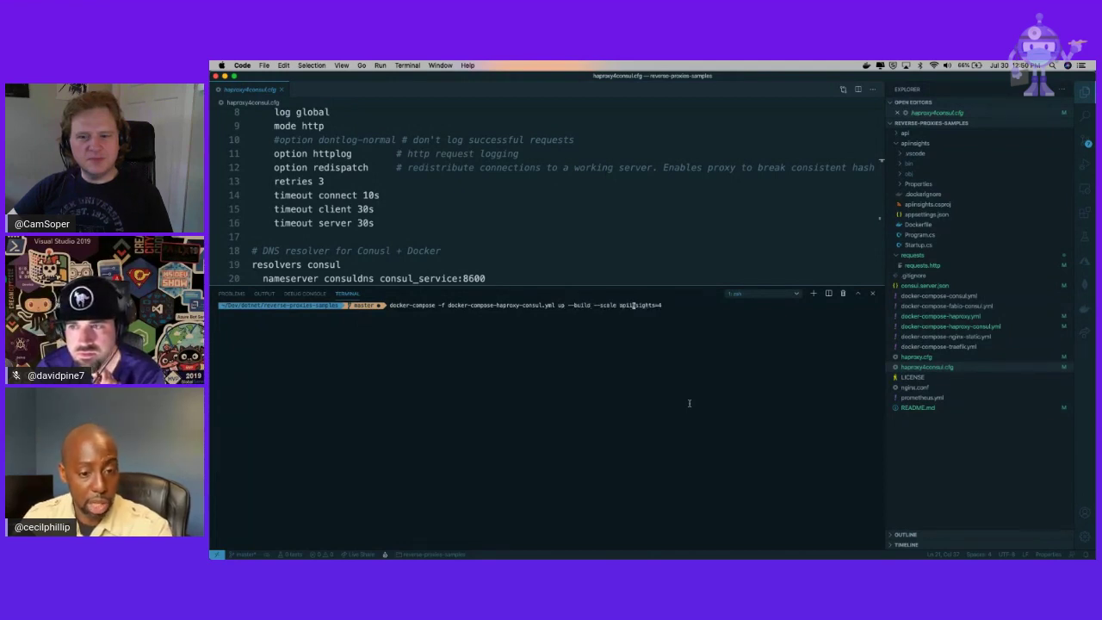
pyautogui.press('BackSpace')
pyautogui.press('BackSpace')
pyautogui.press('BackSpace')
pyautogui.press('BackSpace')
pyautogui.press('BackSpace')
pyautogui.press('BackSpace')
pyautogui.press('BackSpace')
pyautogui.press('BackSpace')
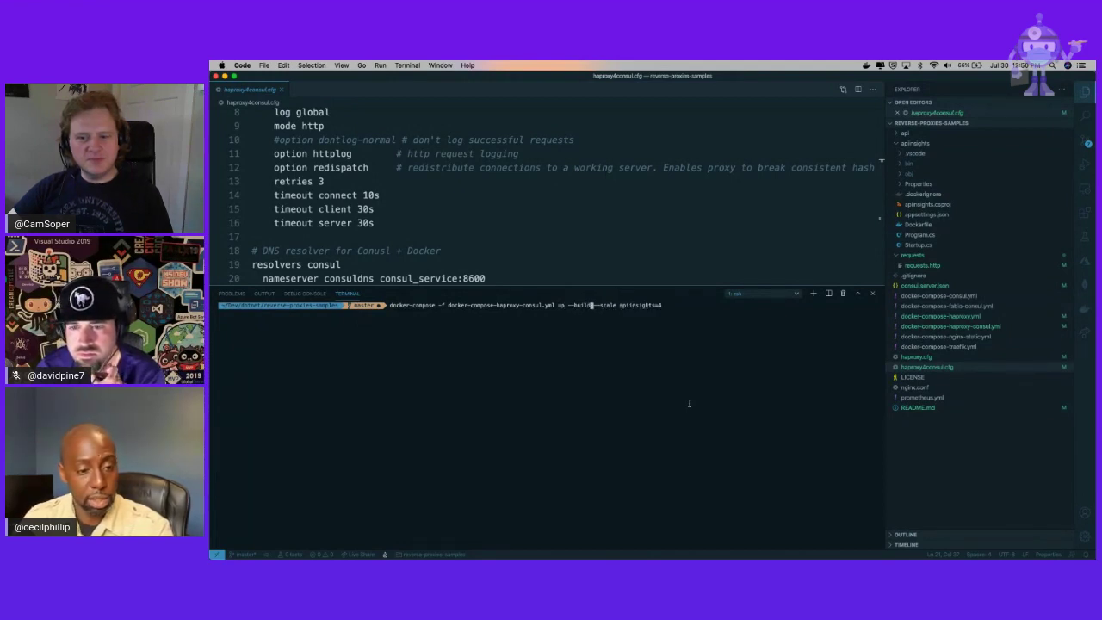
pyautogui.press('BackSpace')
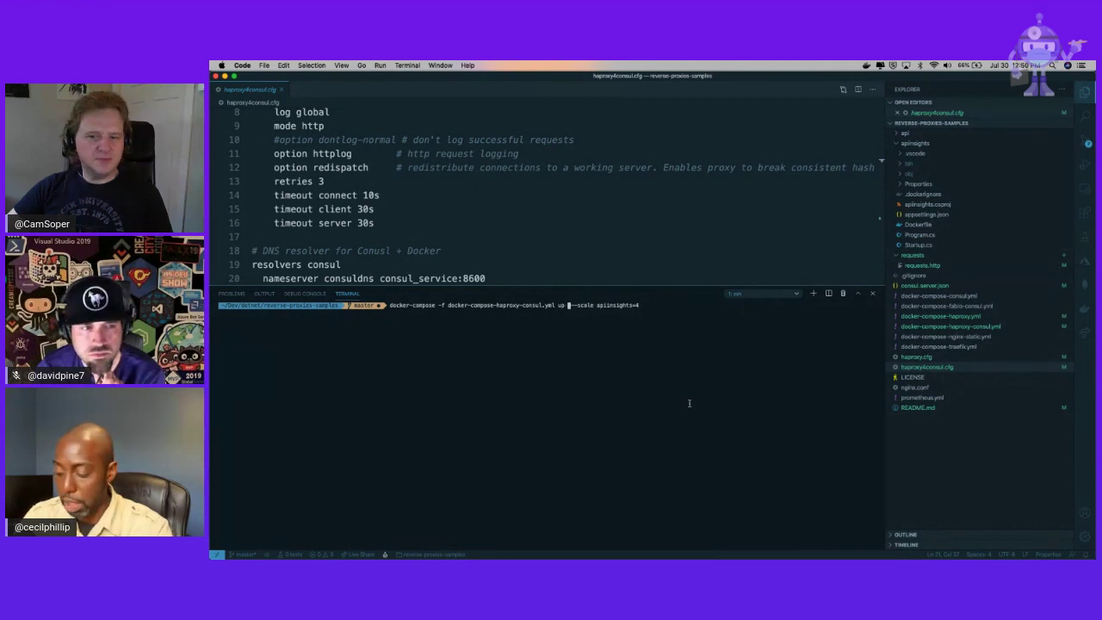
# Zoom the Visual Studio Code interface in by two levels and hide the Explorer sidebar
pyautogui.press('super+equal')
pyautogui.press('super+equal')
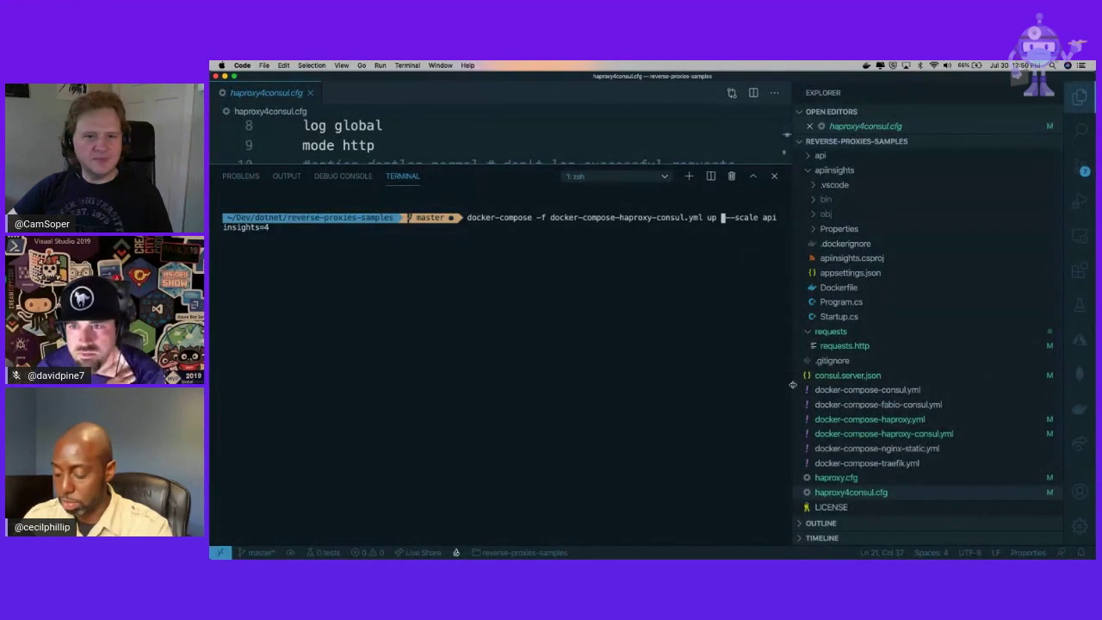
pyautogui.press('super+b')
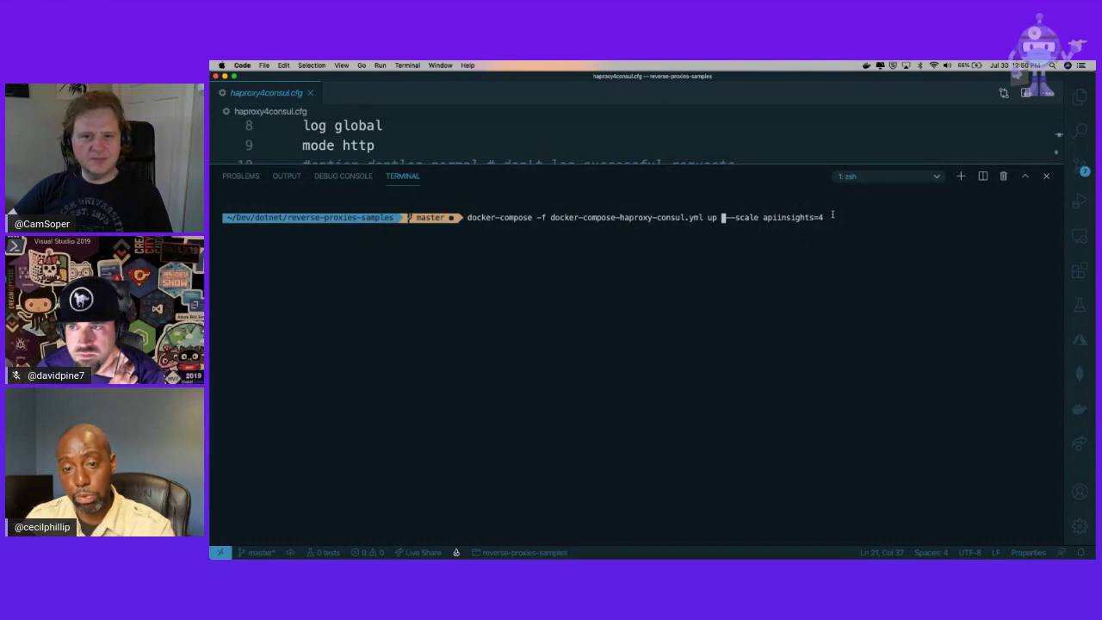
# Change the apiinsights scale to 10 in the pending docker-compose command and run it
pyautogui.press('End')
pyautogui.press('BackSpace')
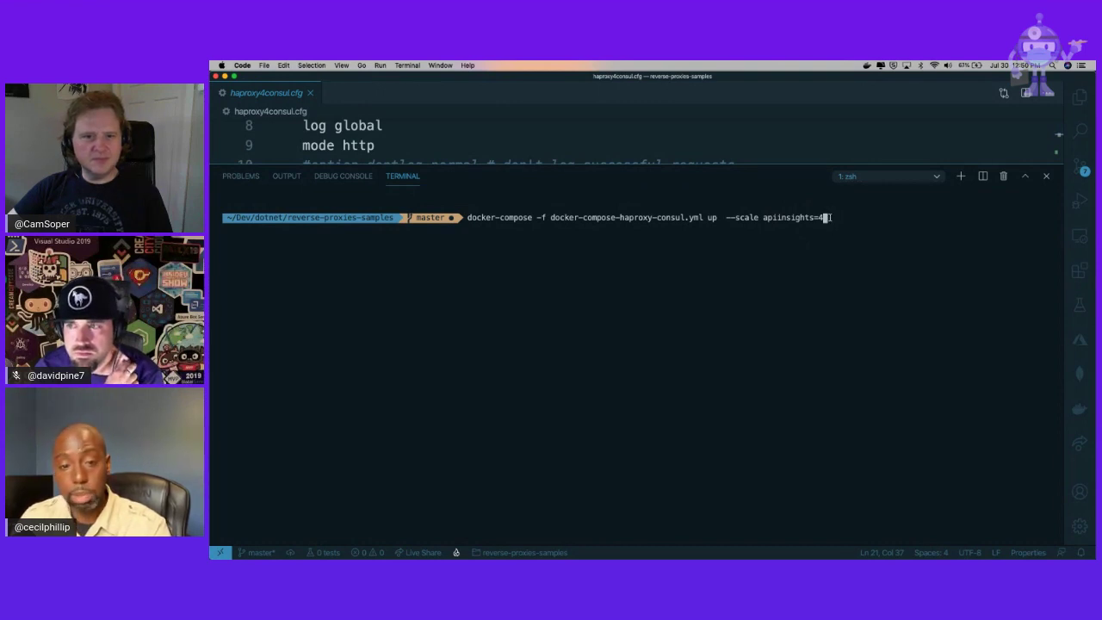
pyautogui.press('BackSpace')
pyautogui.write('10')
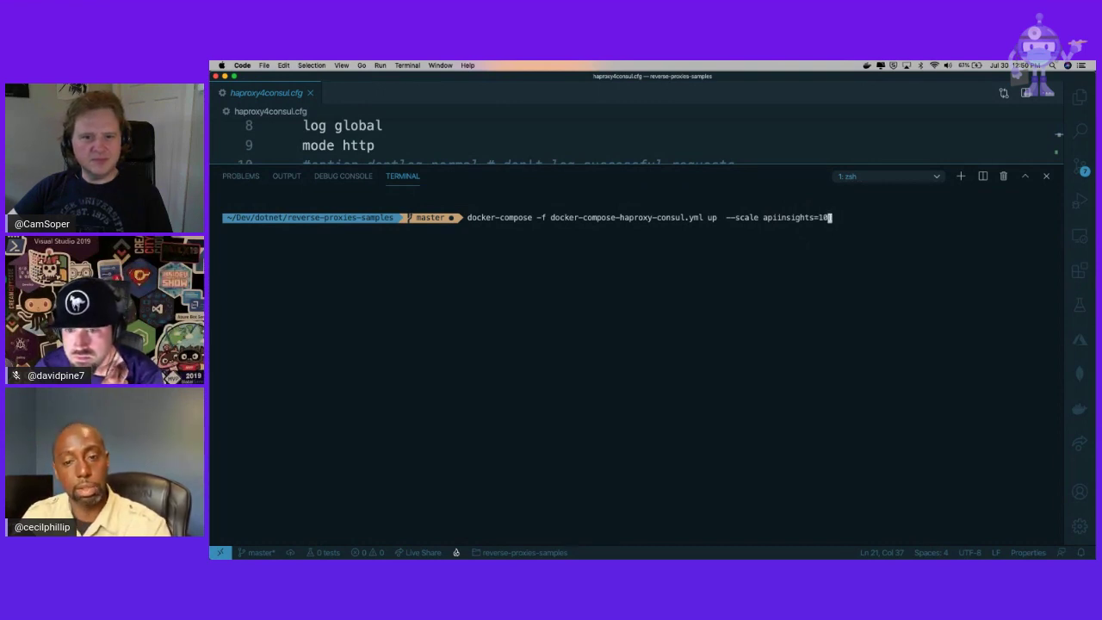
pyautogui.press('Return')
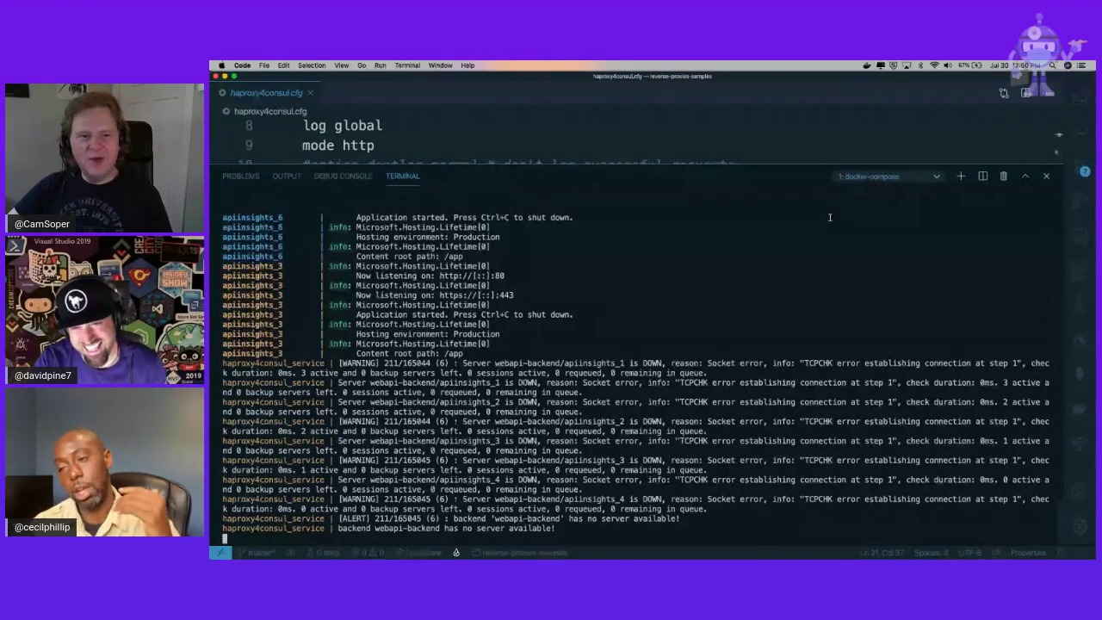
# Examine the docker-compose log for Consul's synced service checks and the apiinsights health check requests
pyautogui.press('super+Tab')
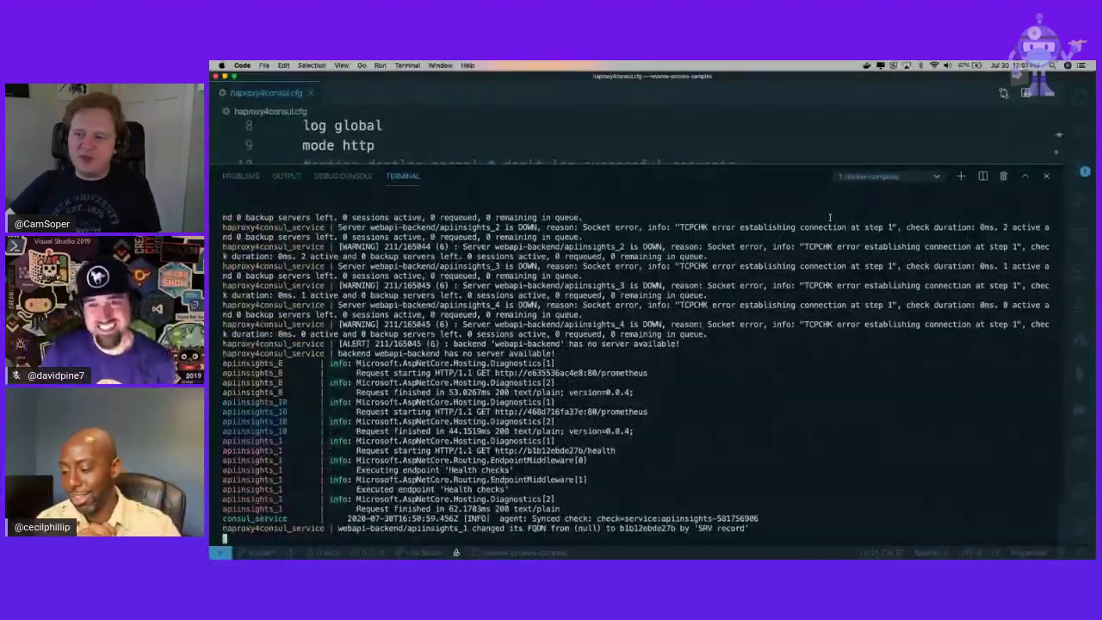
pyautogui.press('super+Tab')
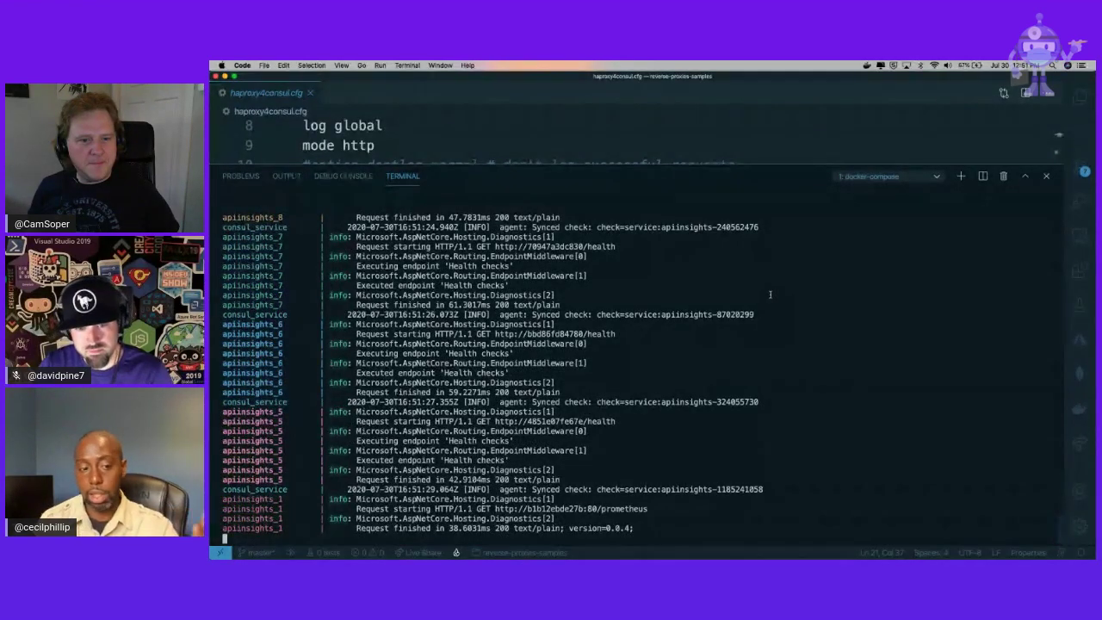
pyautogui.scroll(2, 530, 357)
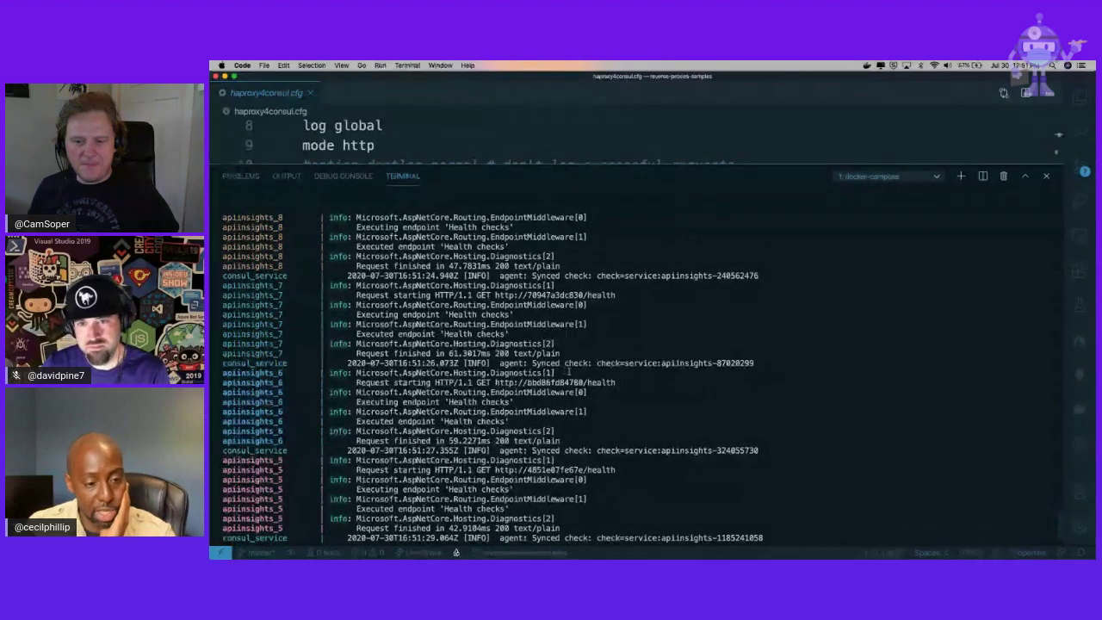
pyautogui.moveTo(564, 363); pyautogui.dragTo(781, 360)
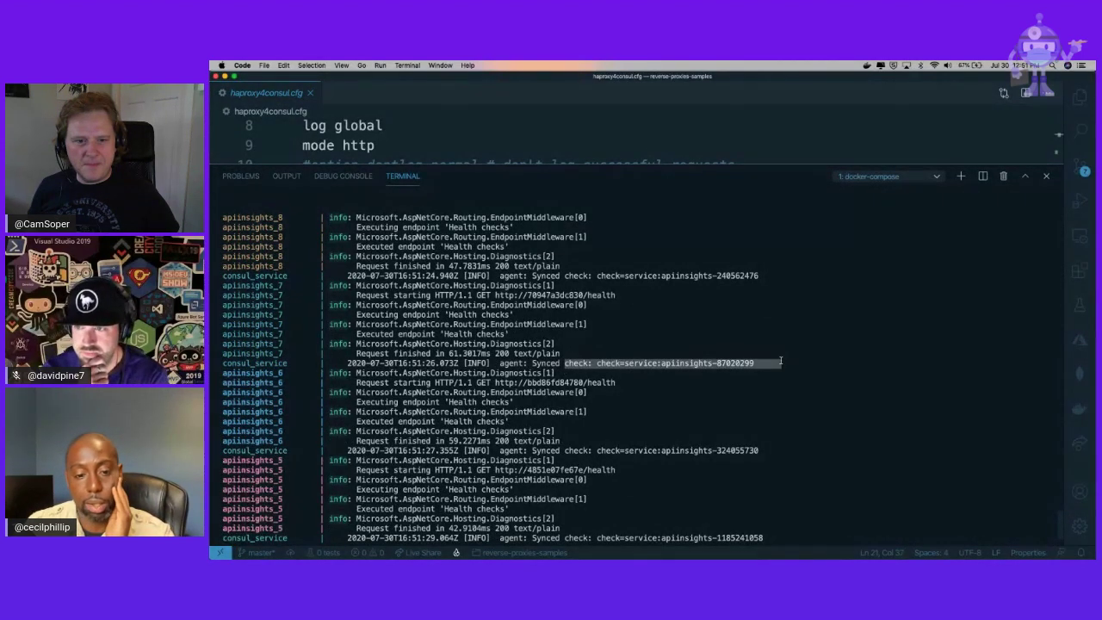
pyautogui.press('super+c')
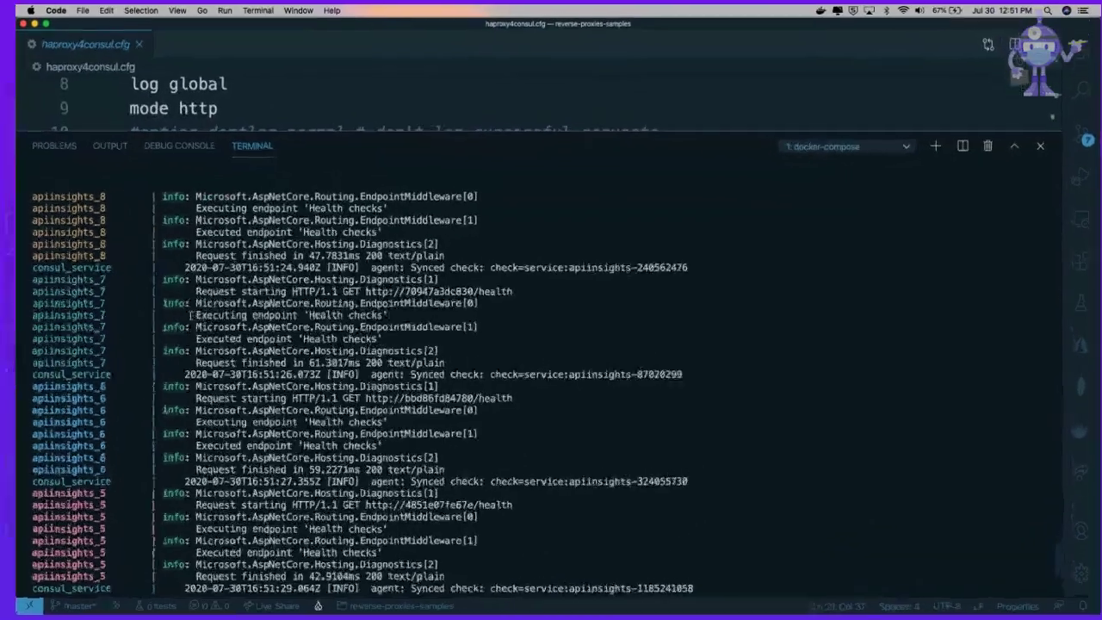
pyautogui.moveTo(190, 315); pyautogui.dragTo(387, 315)
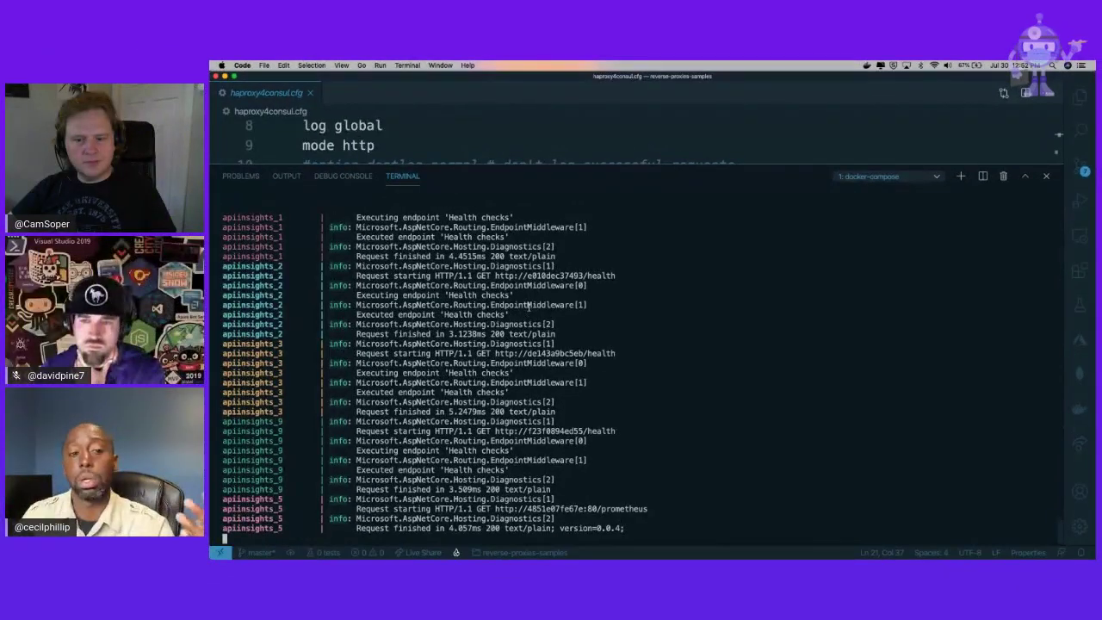
# Switch to the HAProxy statistics report in Microsoft Edge and inspect webapi-backend with the scaled-out apiinsights instances
pyautogui.hotkey('ctrl', 'Left')
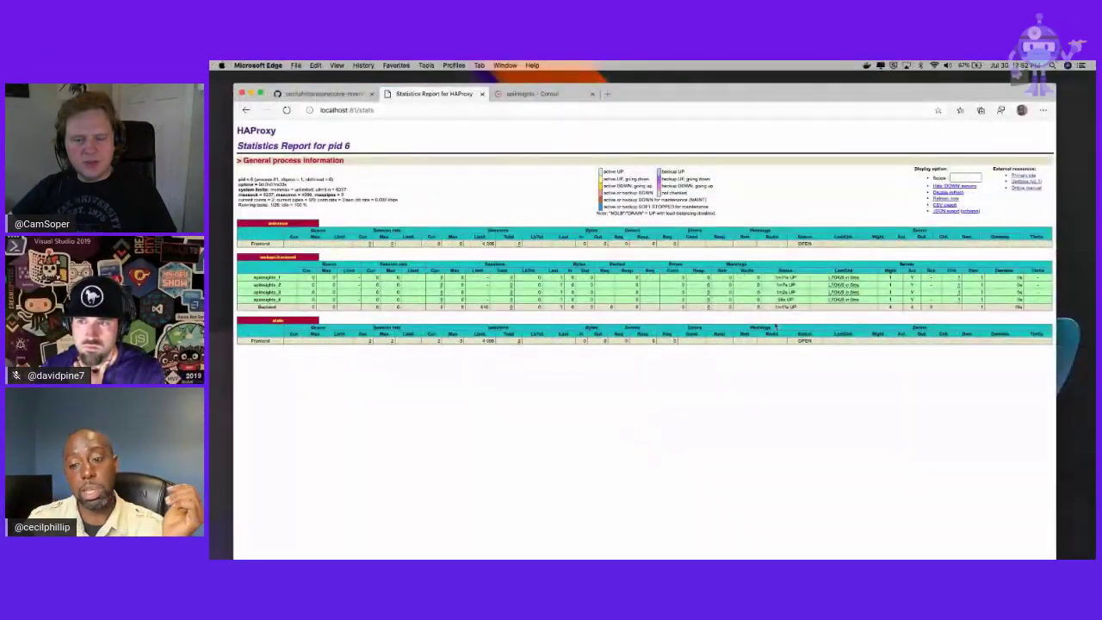
pyautogui.scroll(5, 414, 316)
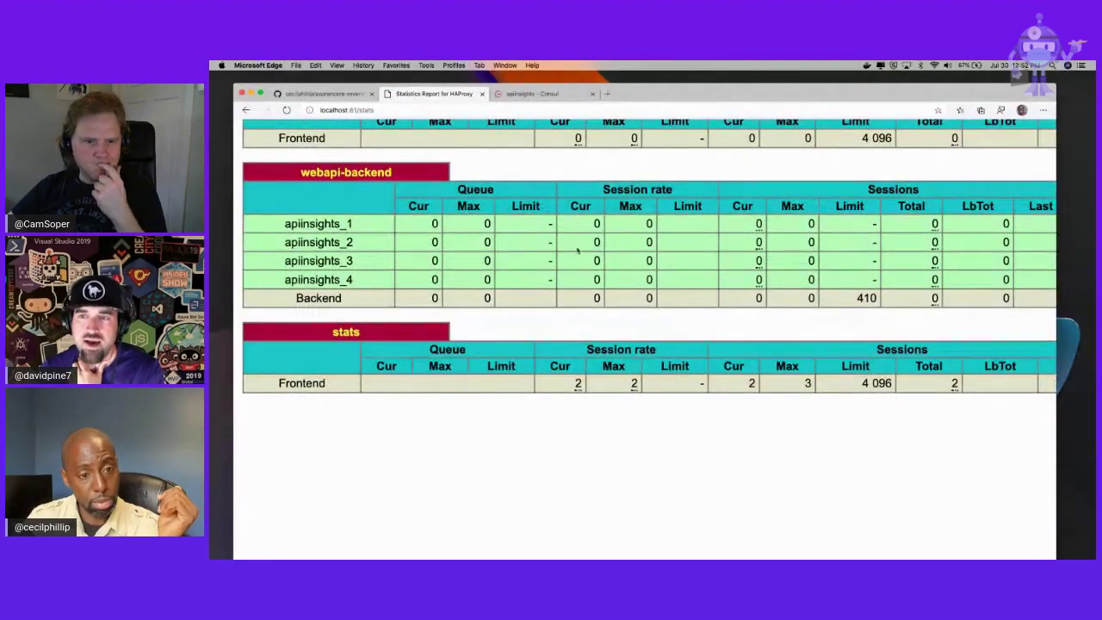
pyautogui.scroll(-1, 586, 252)
pyautogui.scroll(-1, 584, 253)
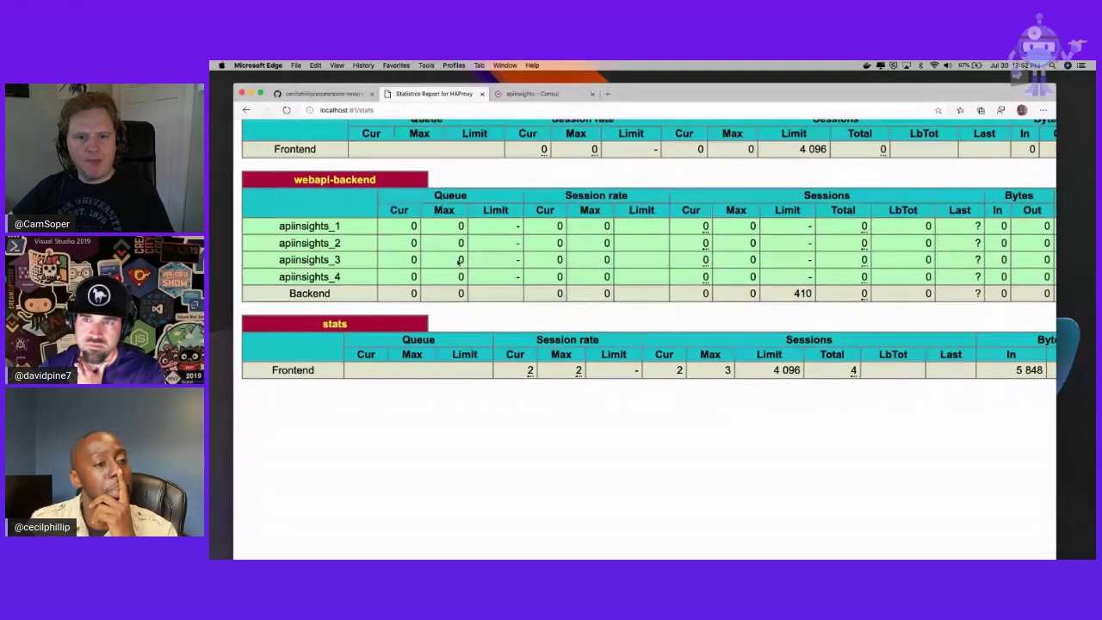
pyautogui.scroll(-2, 435, 281)
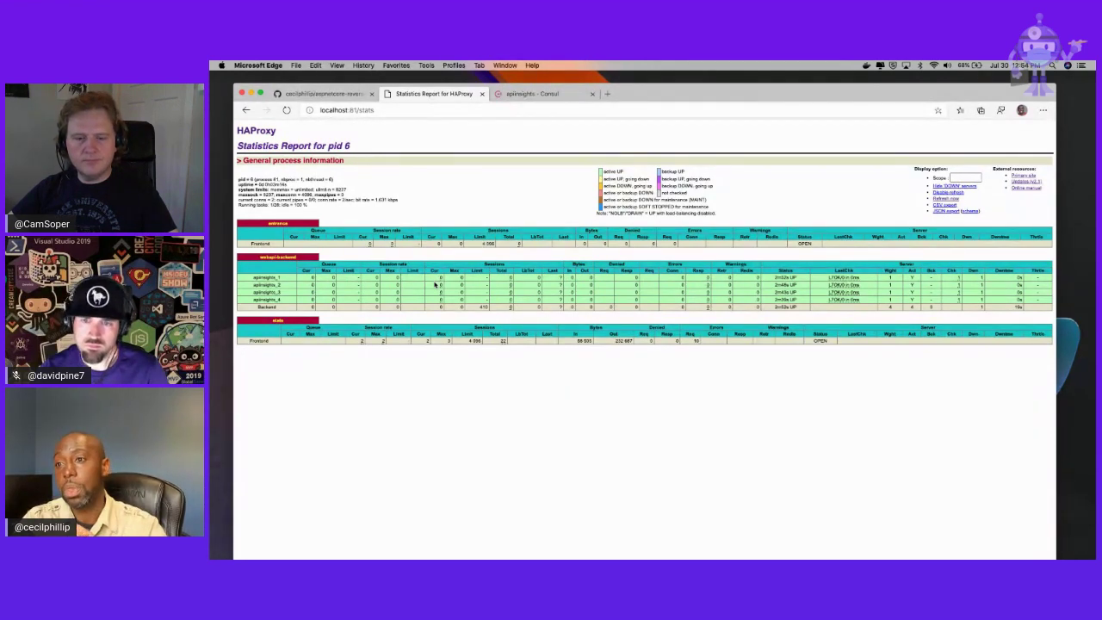
# Search the web for seq in a new browser tab, open the datalust.co/seq result and look over the Seq product page
pyautogui.click(607, 93)
pyautogui.write('seq')
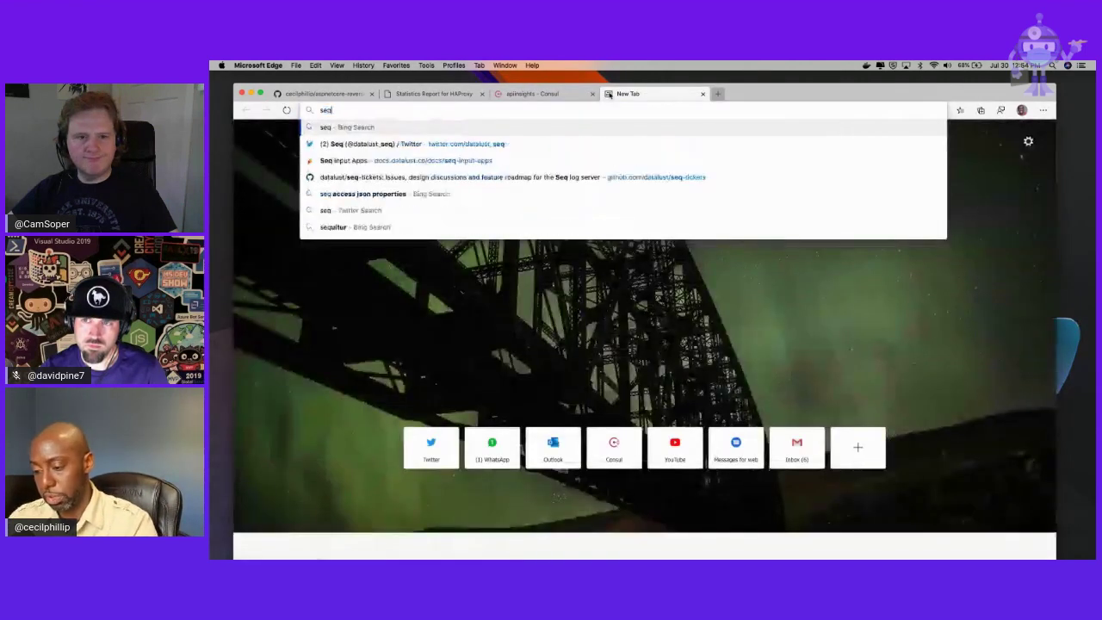
pyautogui.press('Return')
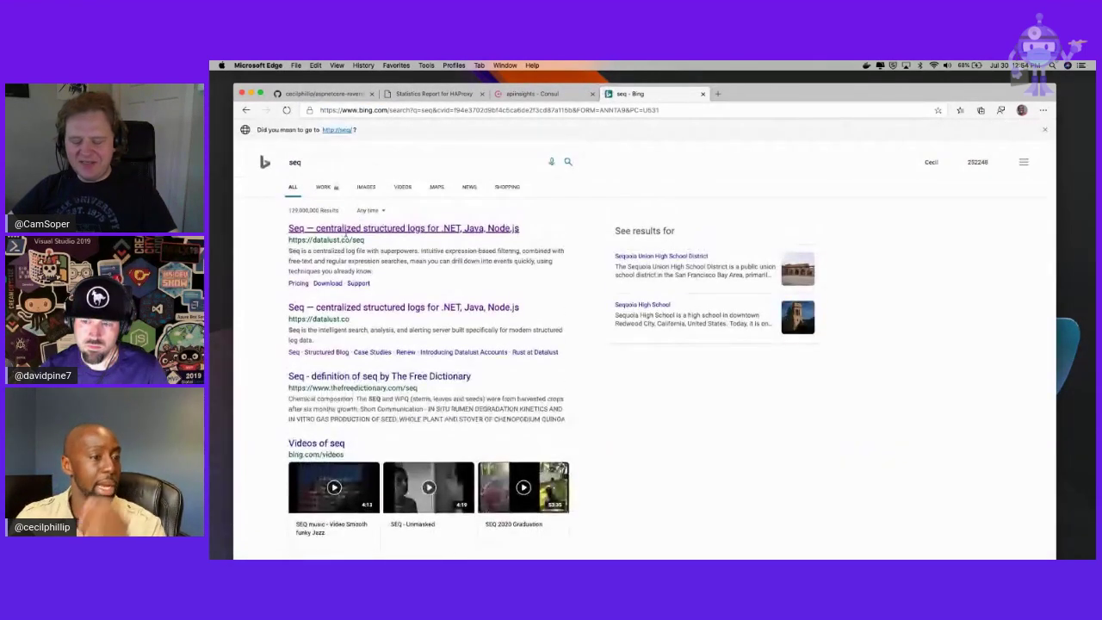
pyautogui.click(349, 229)
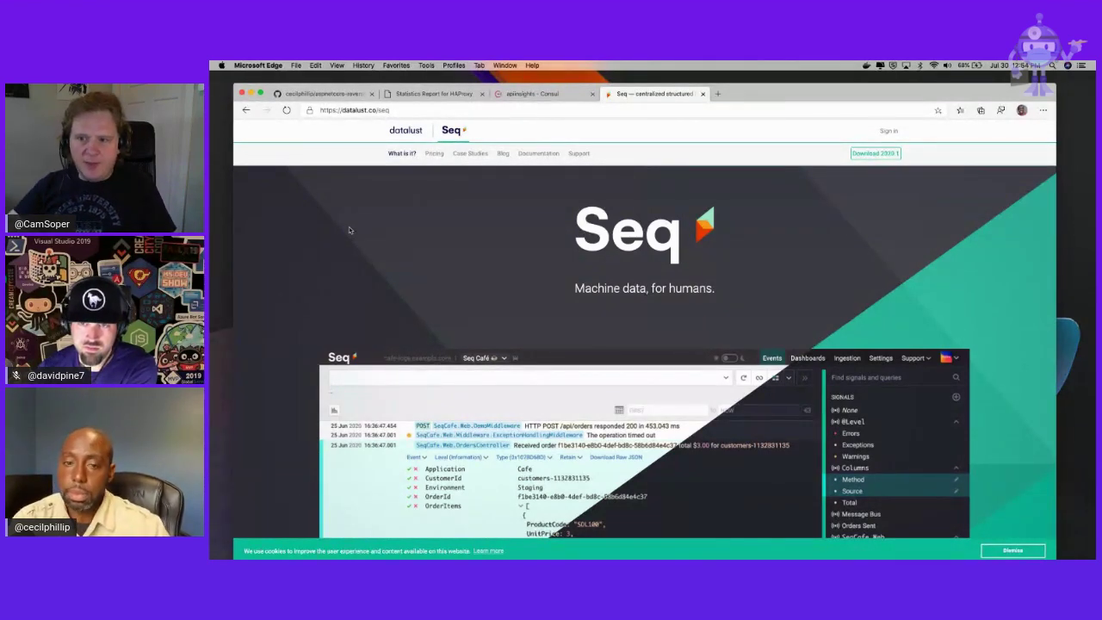
pyautogui.scroll(-2, 349, 230)
pyautogui.scroll(-1, 349, 230)
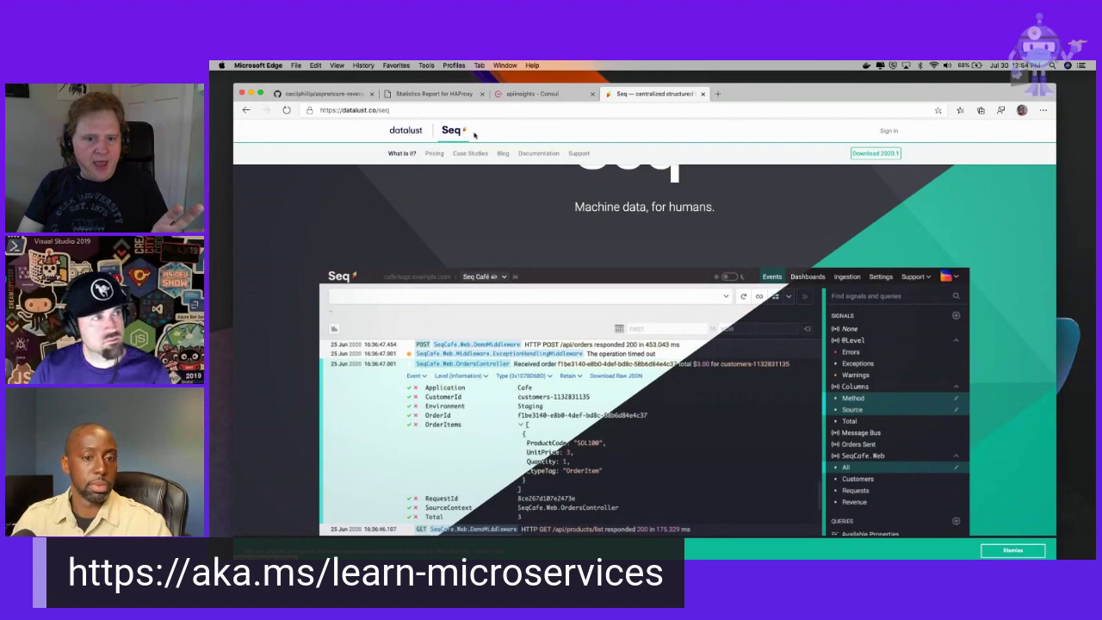
# Switch to Visual Studio Code, stop the running docker-compose services and clear the terminal
pyautogui.hotkey('ctrl', 'Right')
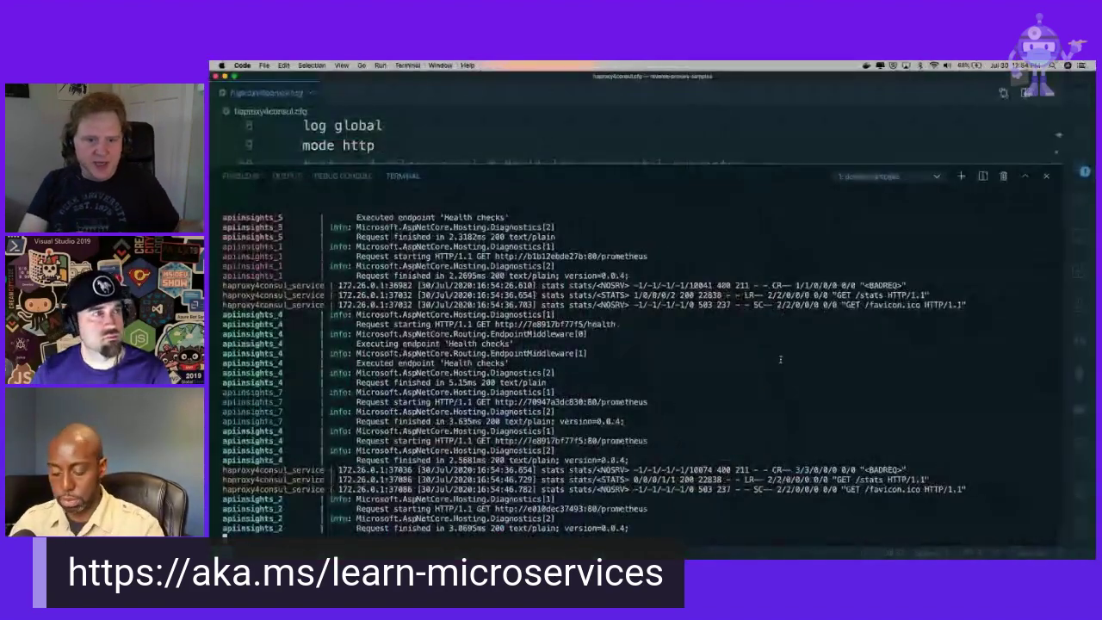
pyautogui.hotkey('ctrl', 'c')
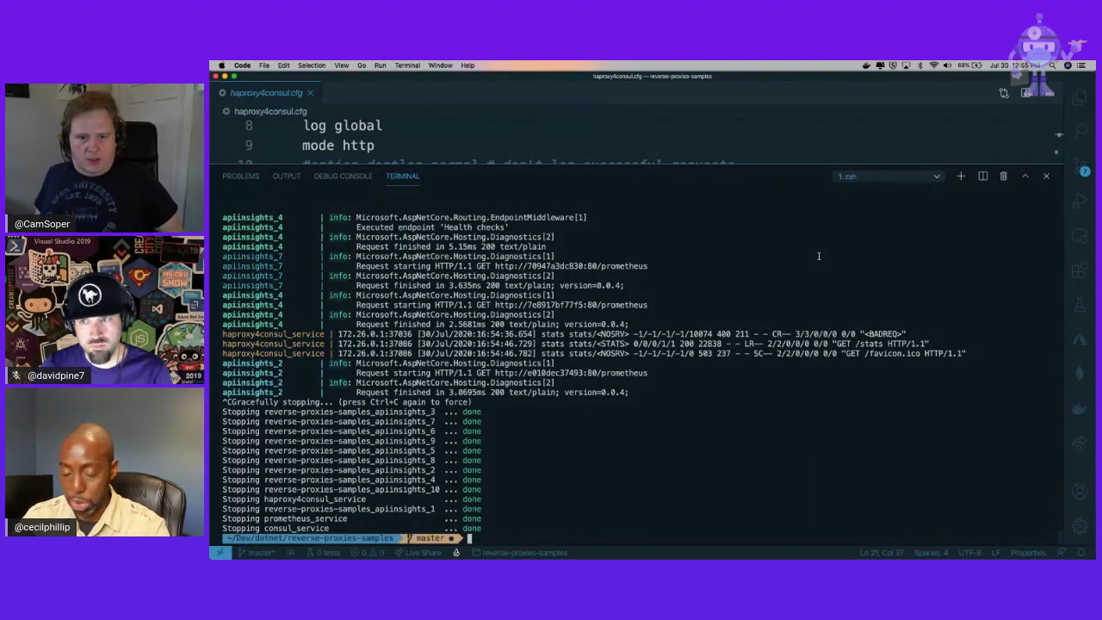
pyautogui.press('super+k')
# Shrink the terminal to reveal more of haproxy4consul.cfg, and briefly show the project files in the Explorer
pyautogui.moveTo(819, 162); pyautogui.dragTo(851, 343)
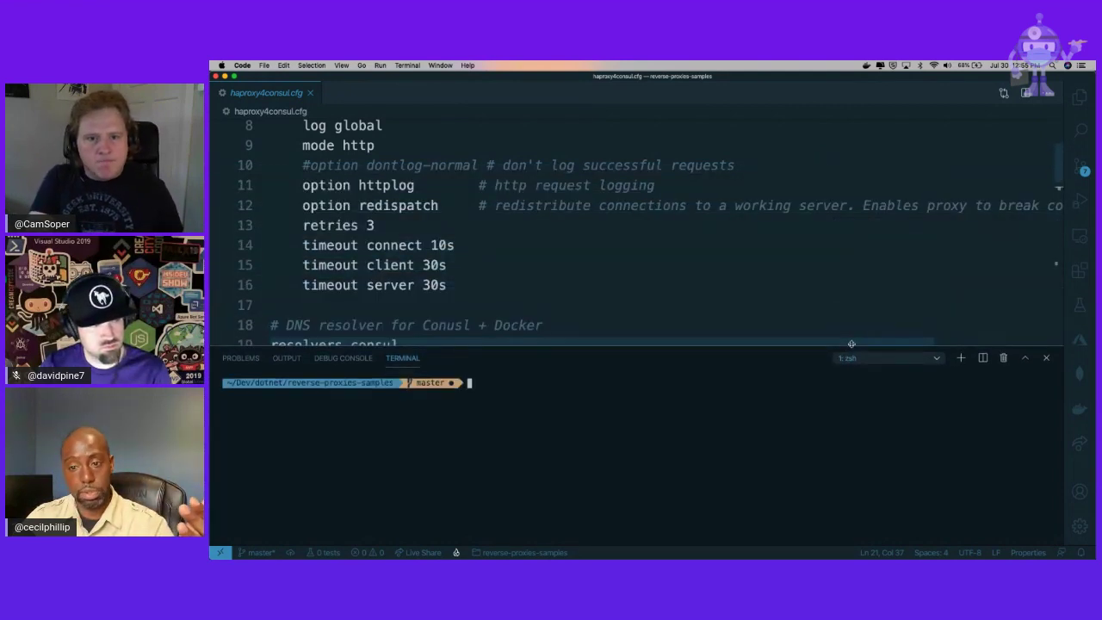
pyautogui.click(1081, 101)
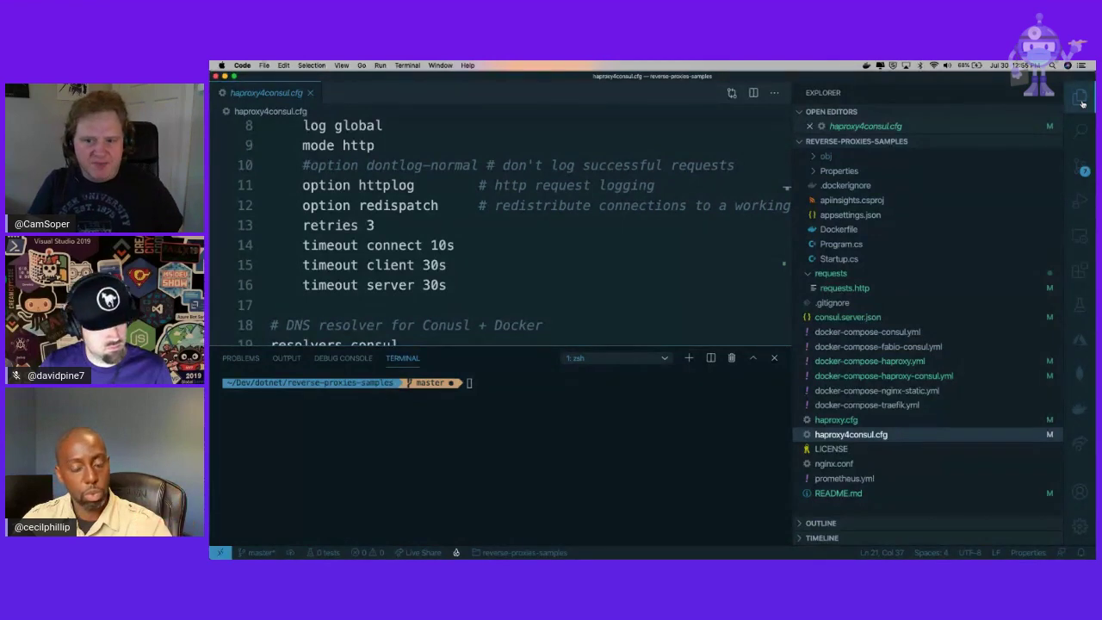
pyautogui.click(1081, 101)
# Switch to Microsoft Edge, load dapr.io in place of the Seq page and look through the Dapr home page down to Get Involved
pyautogui.hotkey('ctrl', 'Left')
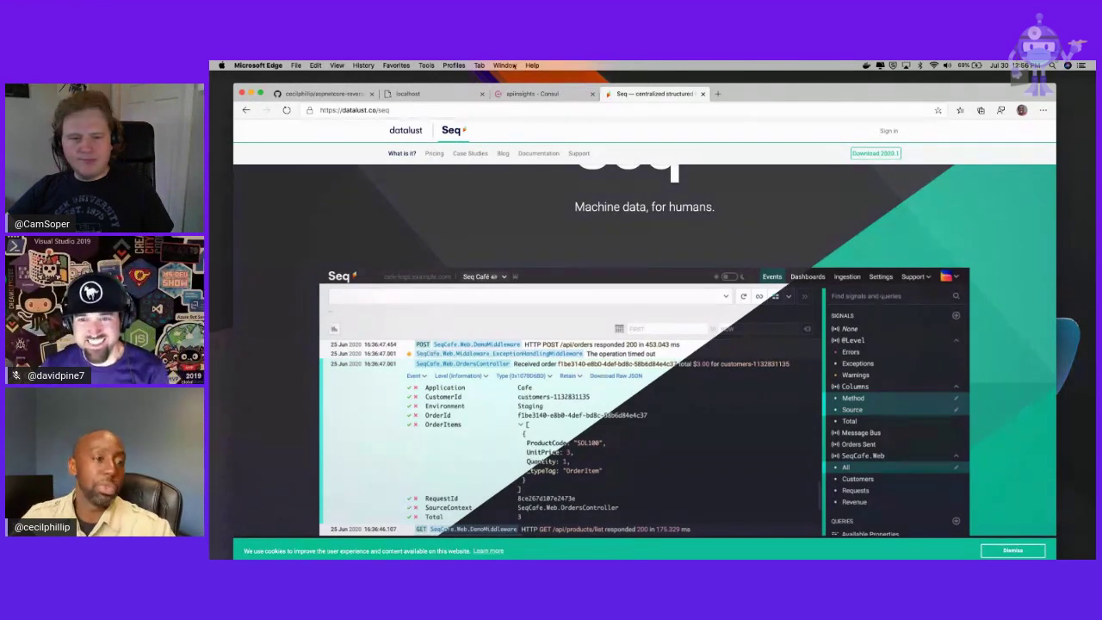
pyautogui.click(421, 110)
pyautogui.write('dapr.')
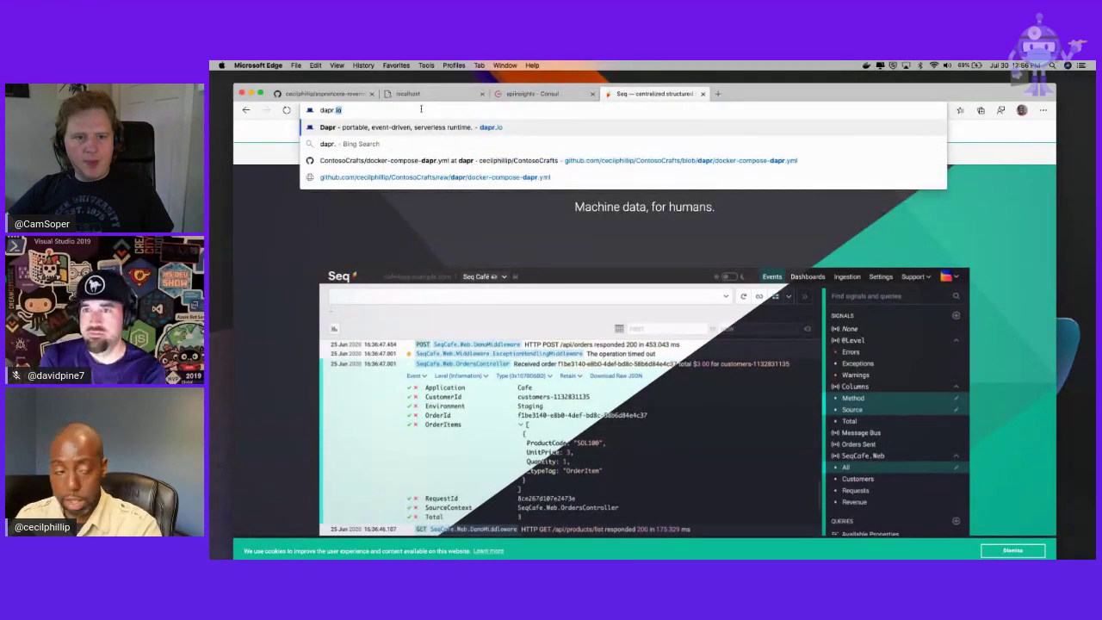
pyautogui.press('Return')
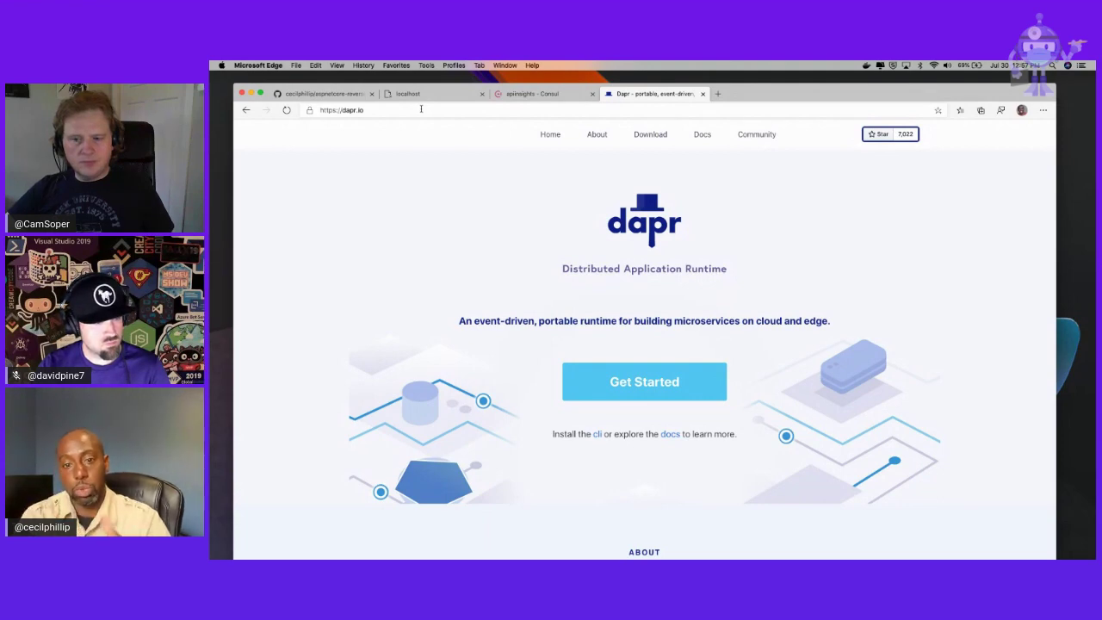
pyautogui.scroll(-5, 506, 389)
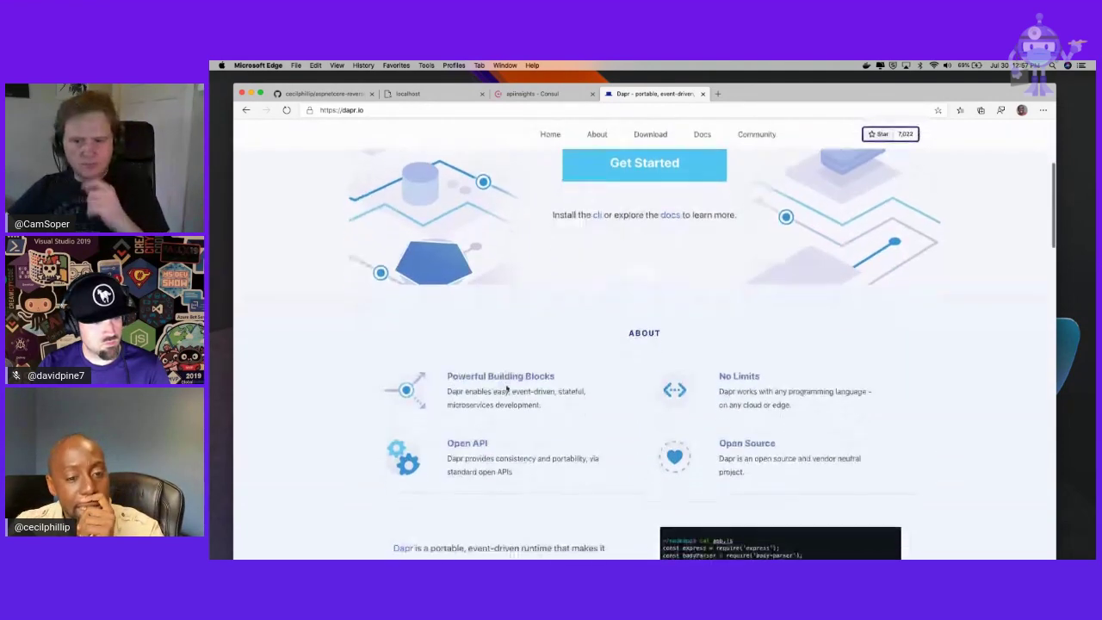
pyautogui.scroll(-20, 507, 389)
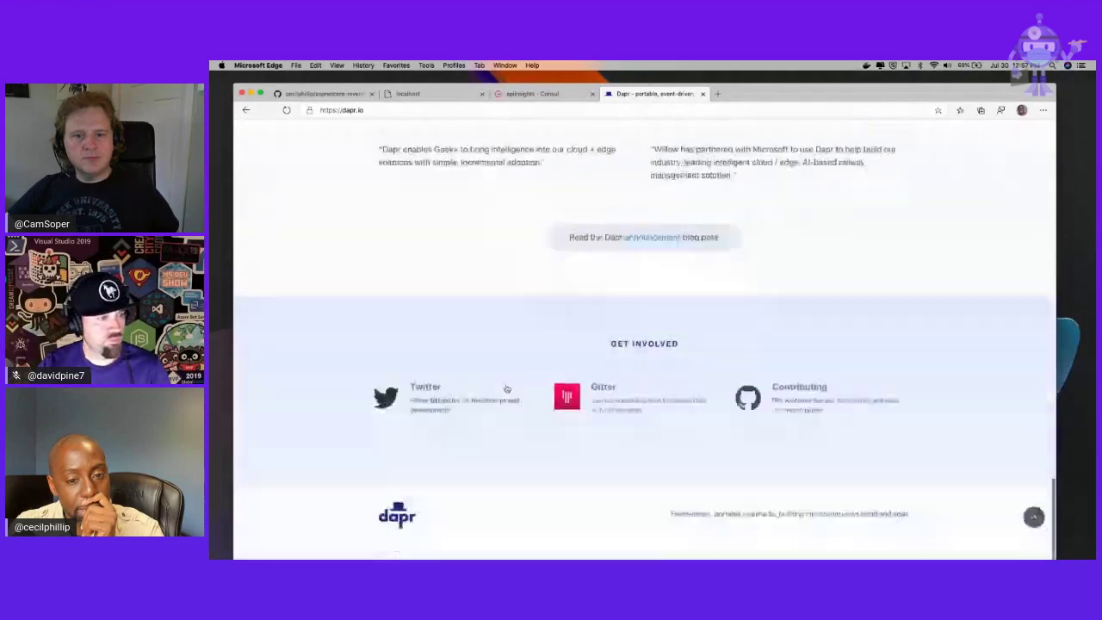
pyautogui.scroll(1, 506, 389)
# Switch to PowerPoint and bring up the Dapr Presentation Deck window in front of the browser
pyautogui.hotkey('ctrl', 'Up')
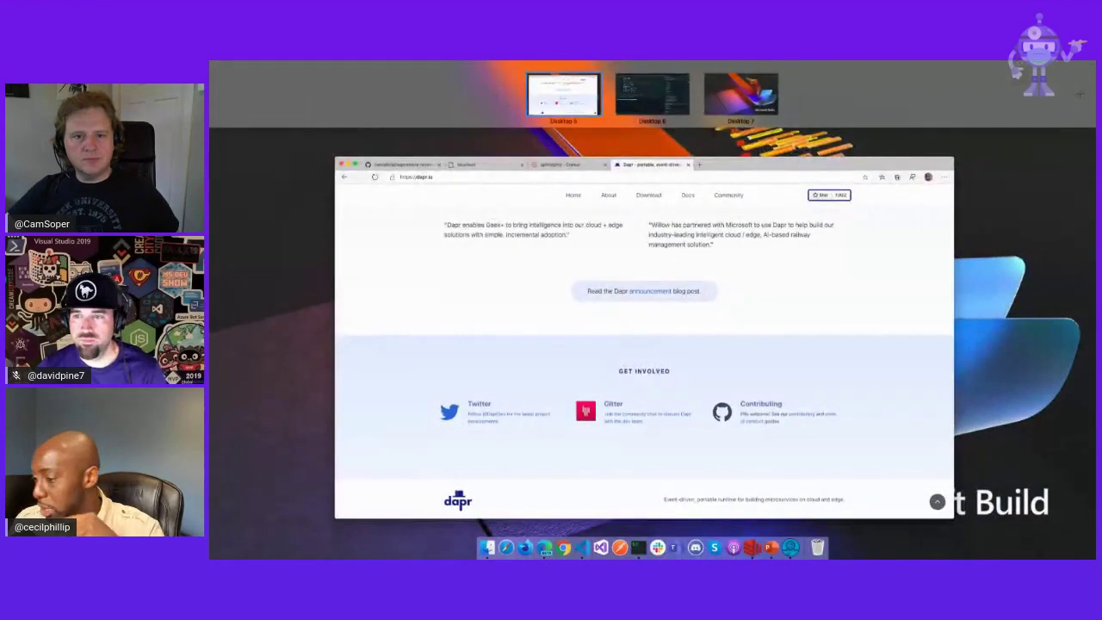
pyautogui.hotkey('ctrl', 'Up')
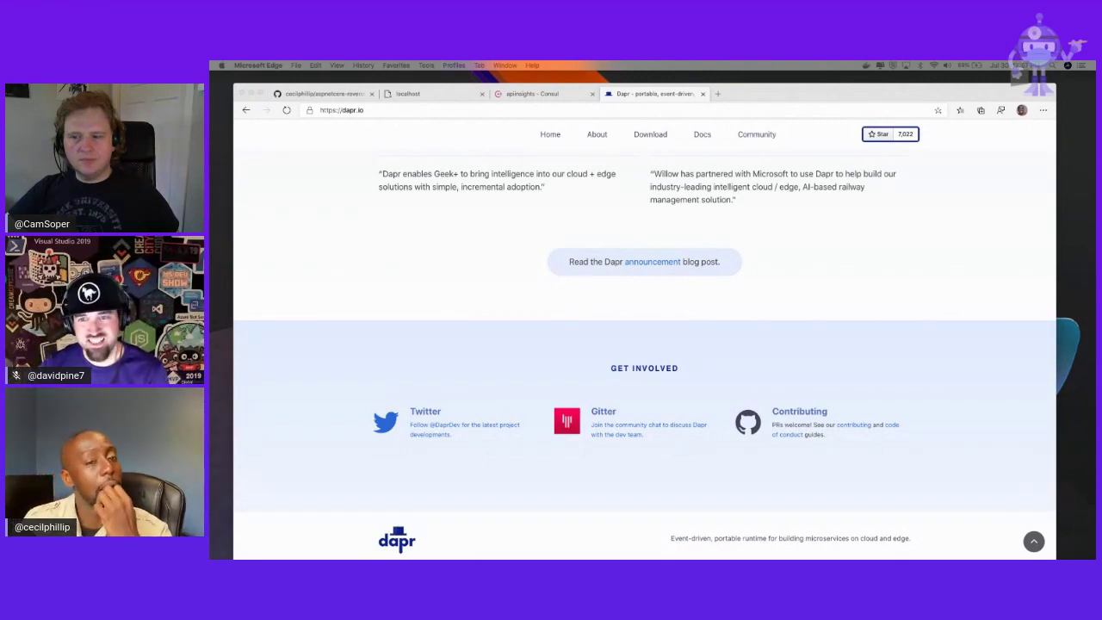
pyautogui.moveTo(1093, 183); pyautogui.dragTo(729, 116)
# Show slide 11, Sidecar and component architecture, and enlarge the presentation window to fill the screen
pyautogui.scroll(-3, 346, 390)
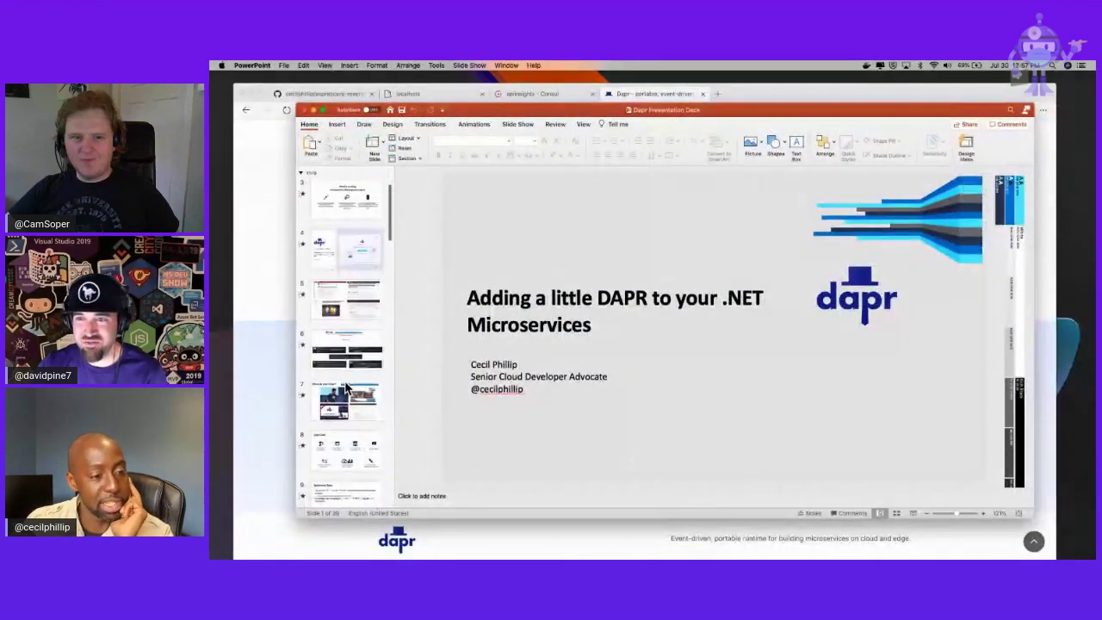
pyautogui.scroll(-5, 348, 404)
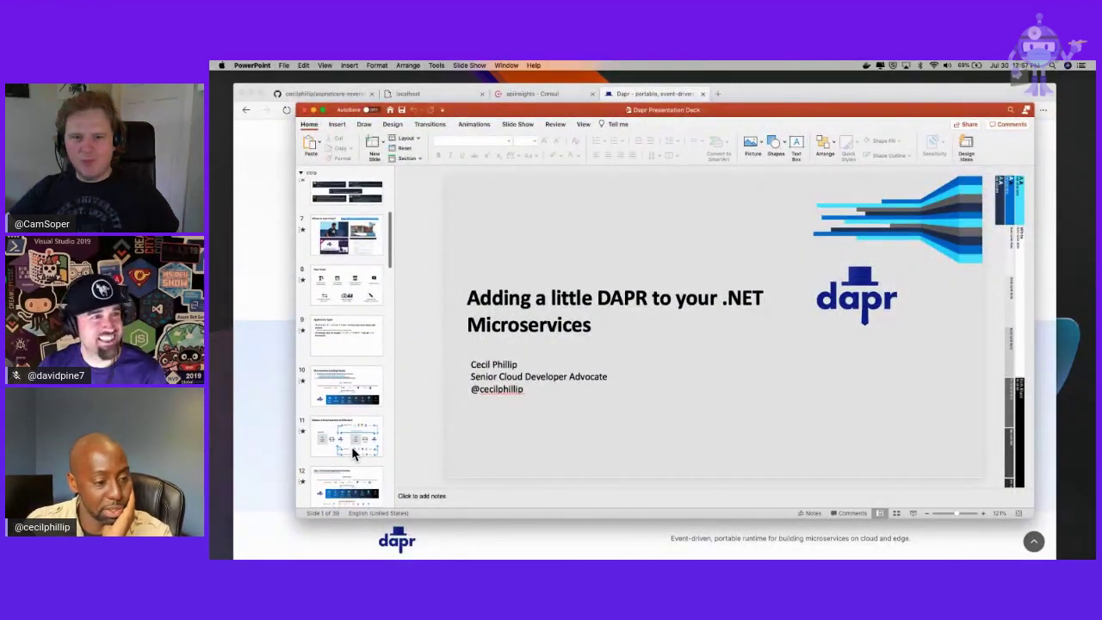
pyautogui.click(354, 389)
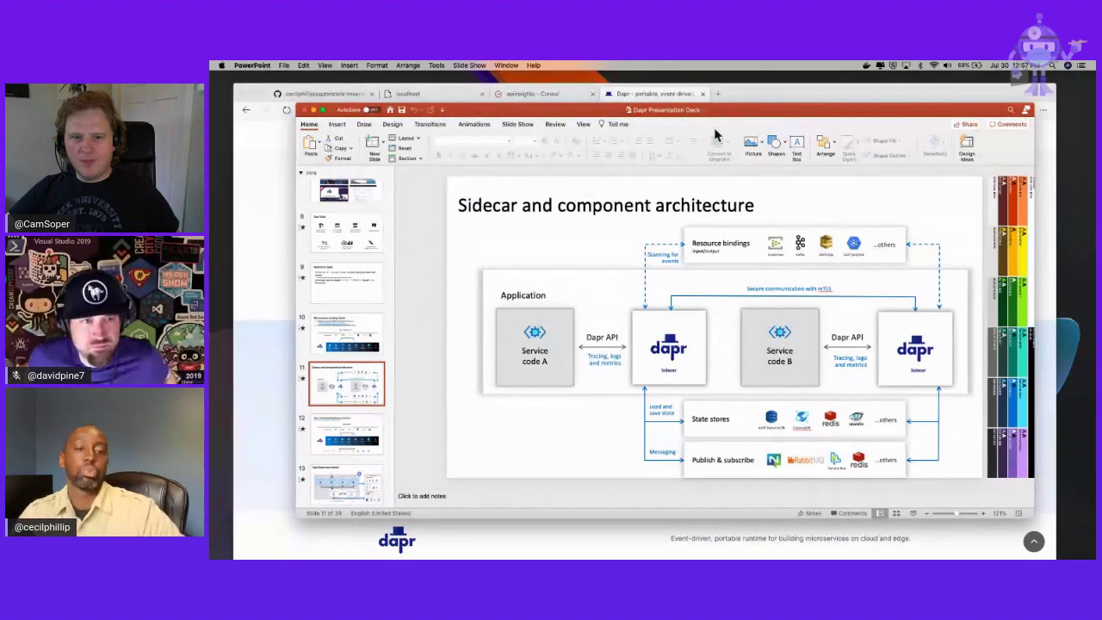
pyautogui.doubleClick(822, 110)
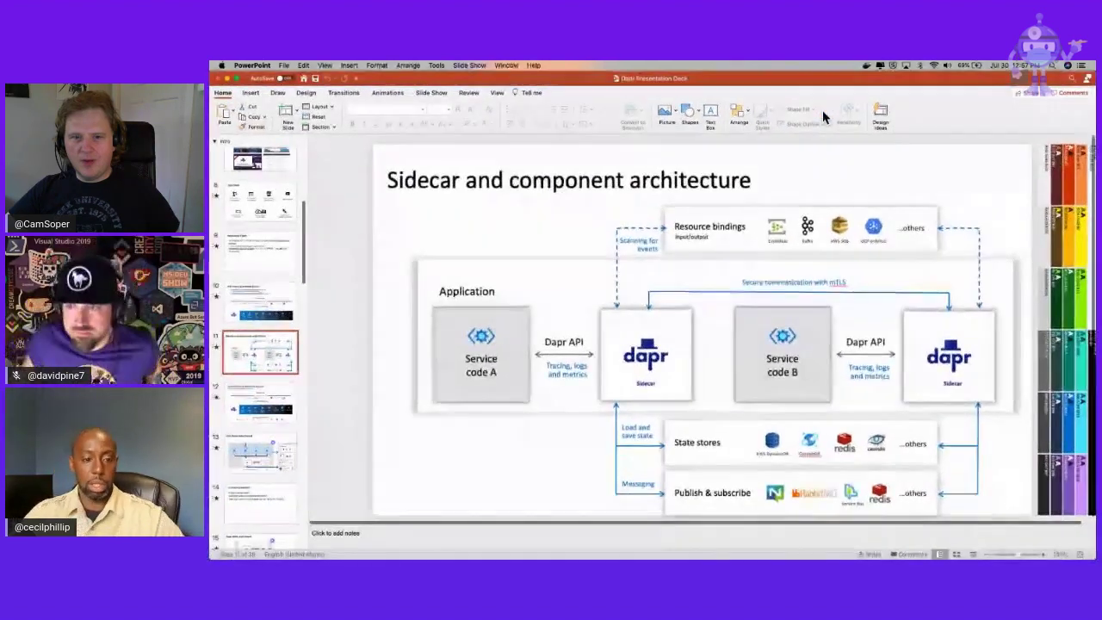